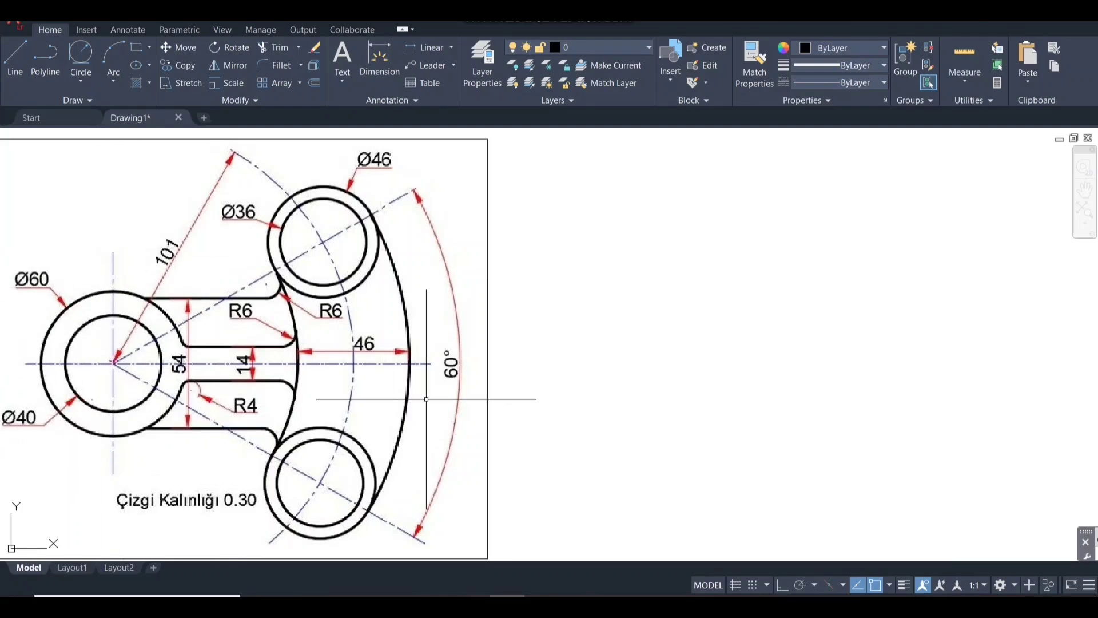
Step: Draw a vertical centre line in the empty area beside the reference drawing, constrained to orthogonal directions
click(15, 60)
click(653, 275)
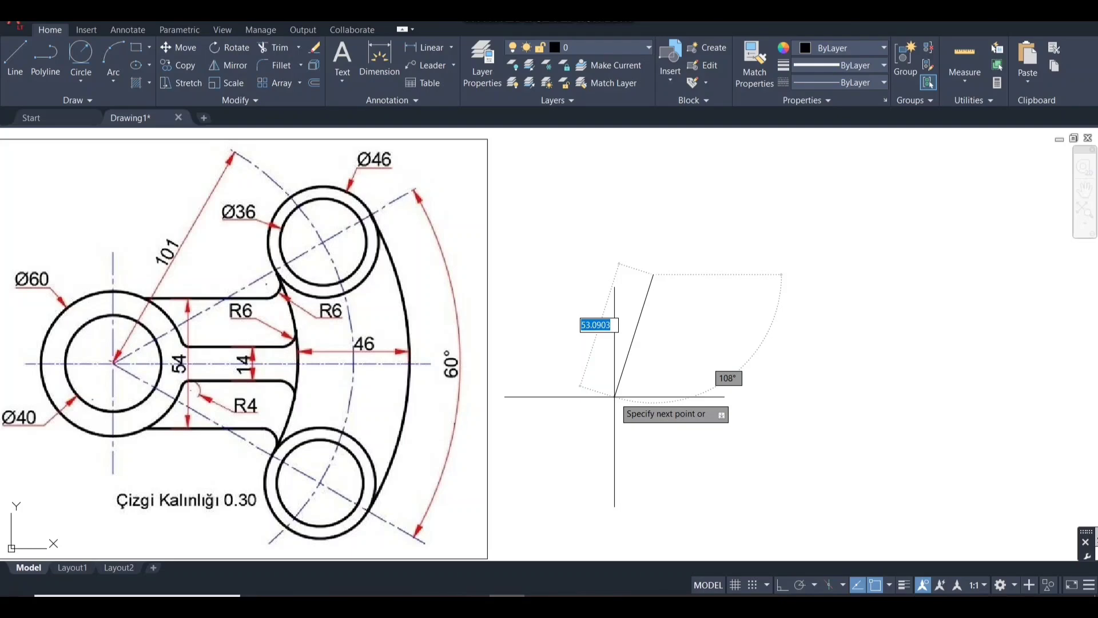
key(F8)
click(653, 464)
Step: Draw a horizontal line rightward from the vertical line's midpoint and stretch its starting end leftward past the crossing
click(16, 60)
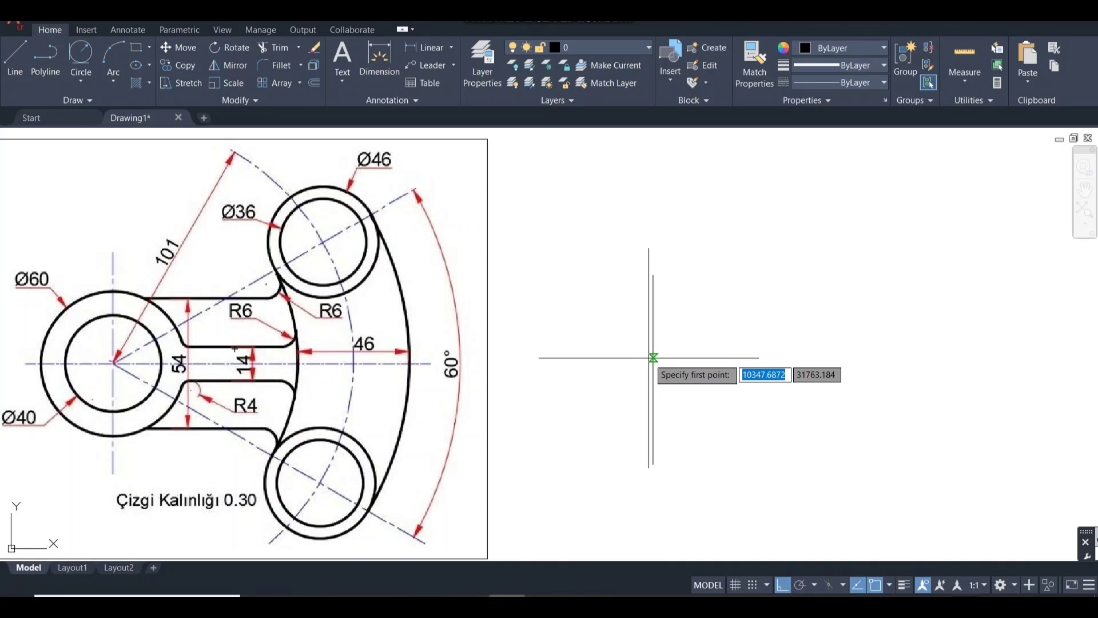
click(653, 369)
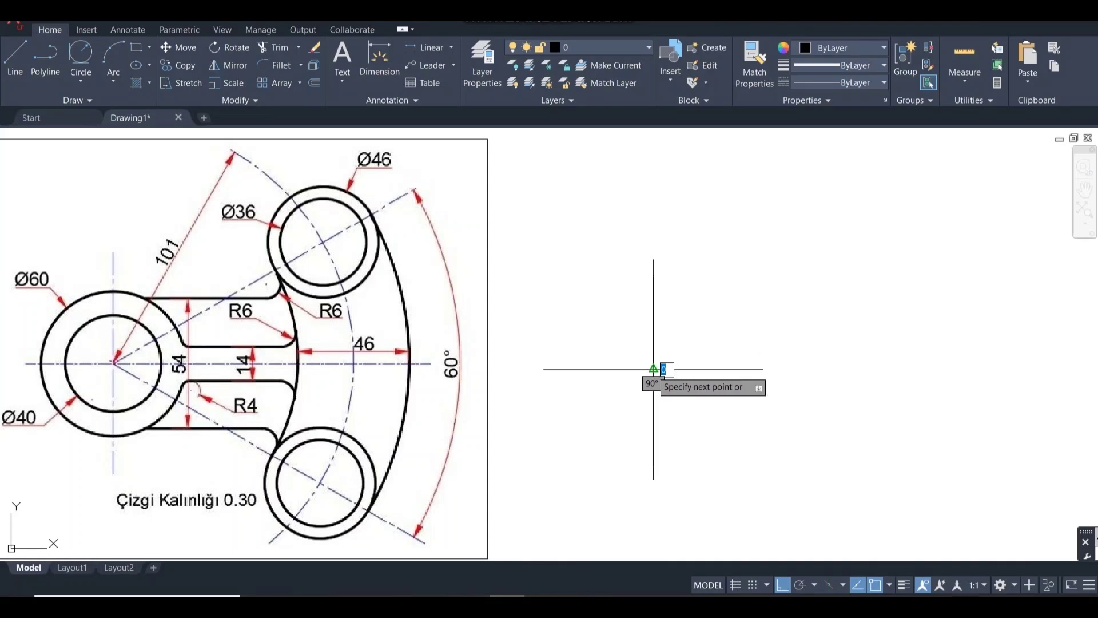
click(840, 375)
key(Escape)
click(696, 371)
click(653, 368)
click(564, 369)
key(Escape)
Step: Assign the CENTER linetype to both crossing lines
click(698, 252)
click(564, 393)
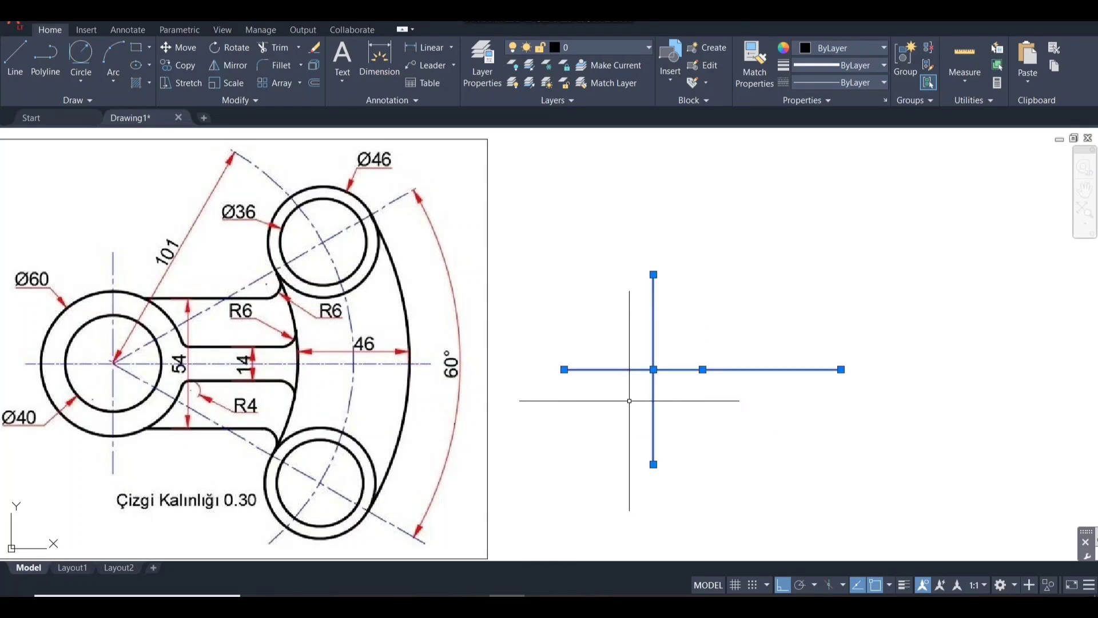
click(840, 82)
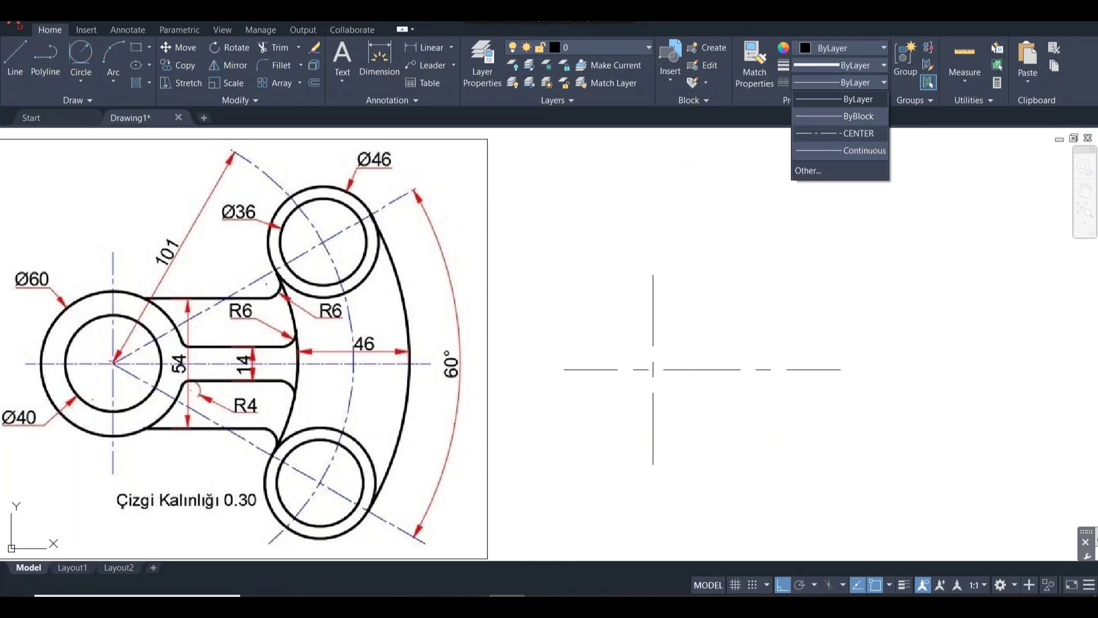
click(840, 133)
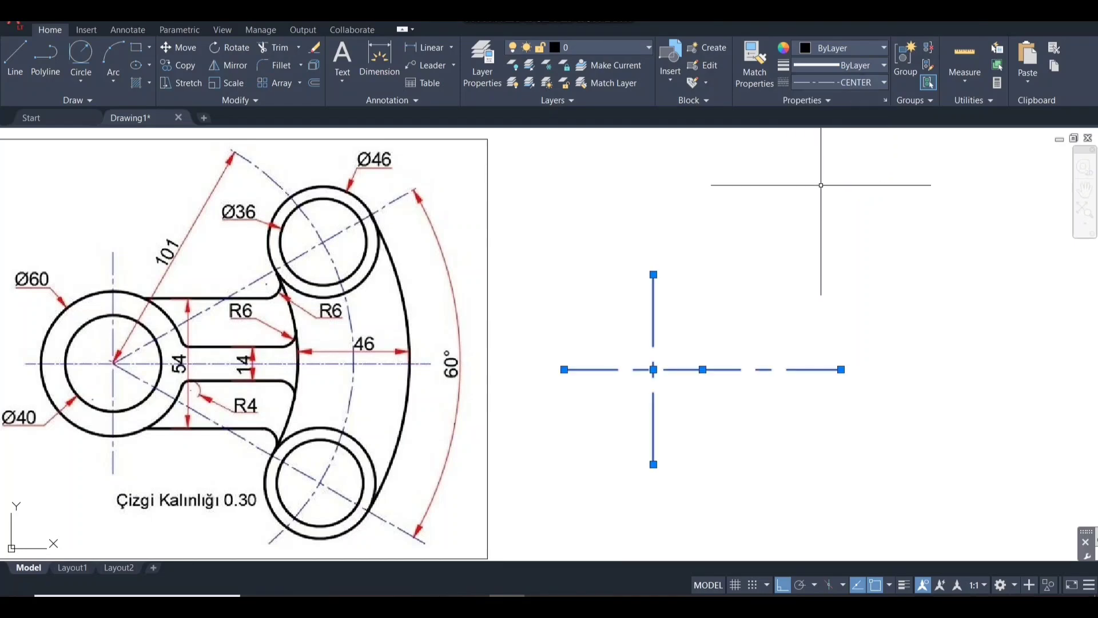
key(Escape)
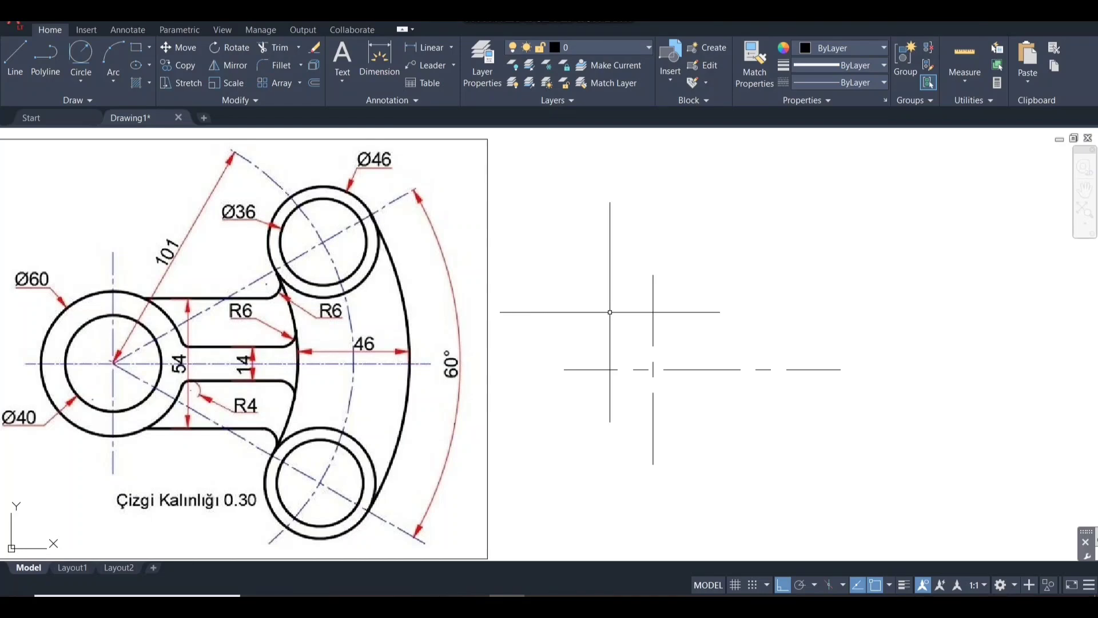
Step: Set the colour of both centre lines to dark blue 34,52,110
click(705, 338)
click(625, 404)
click(884, 48)
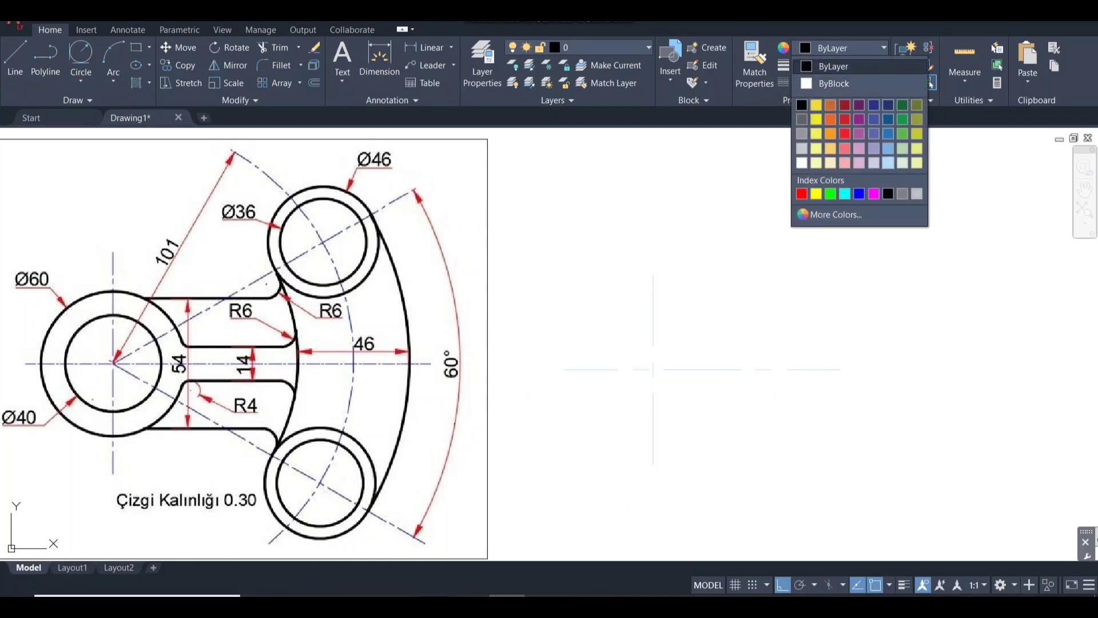
click(888, 105)
key(Escape)
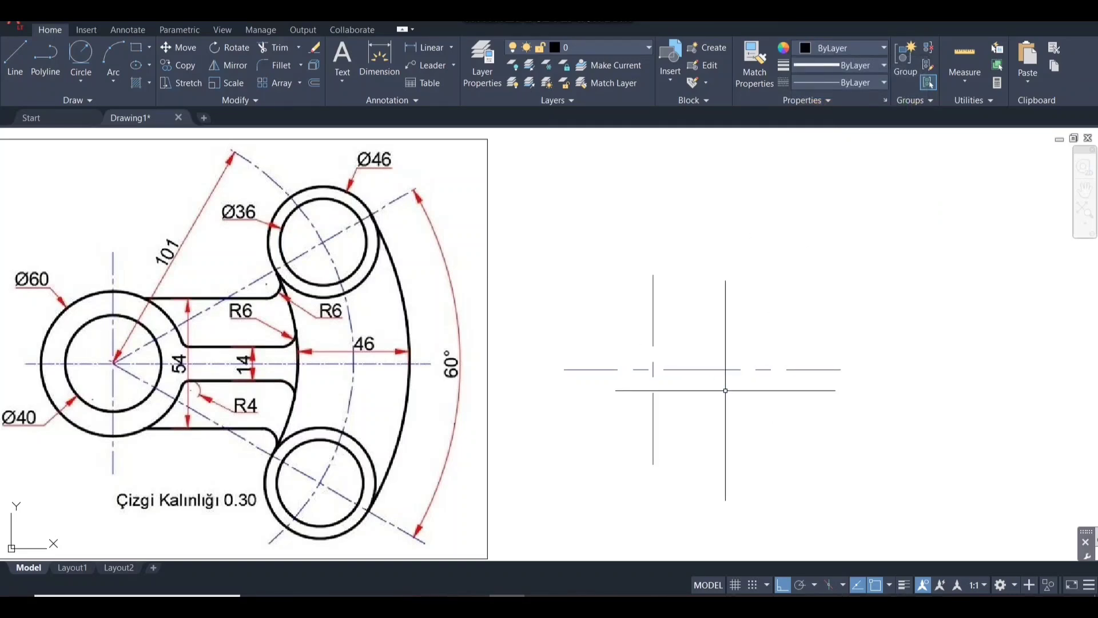
click(659, 369)
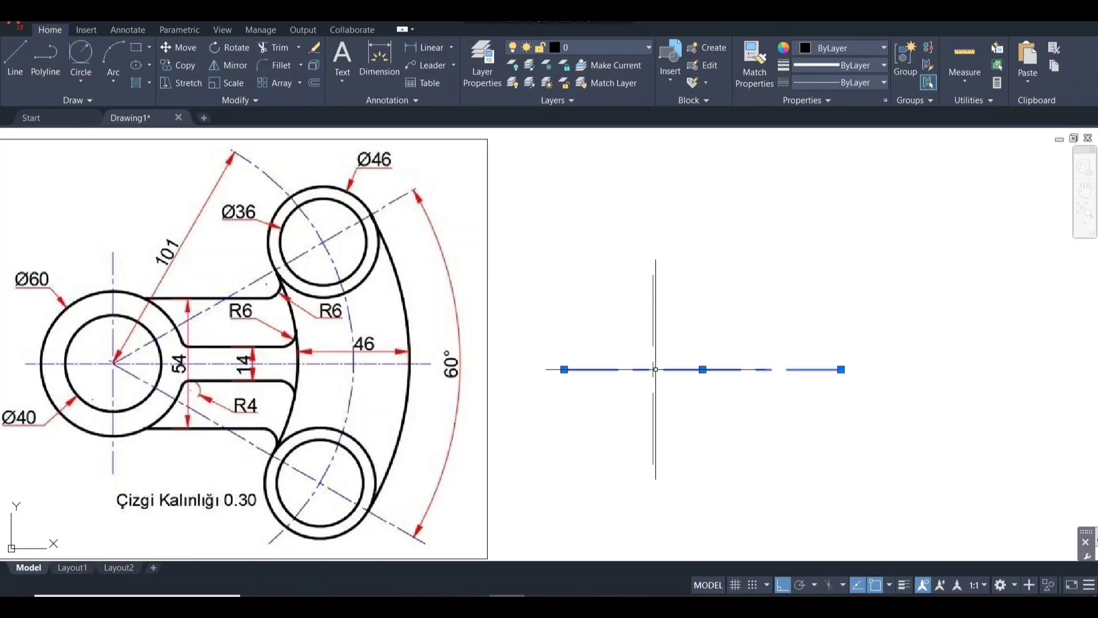
click(658, 393)
click(629, 332)
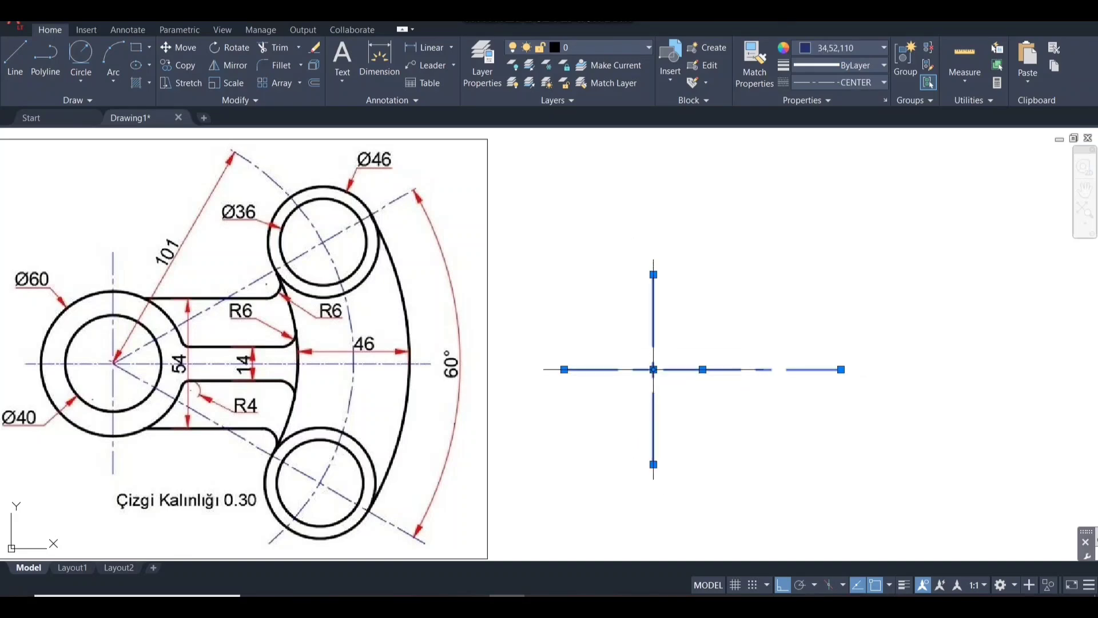
key(Escape)
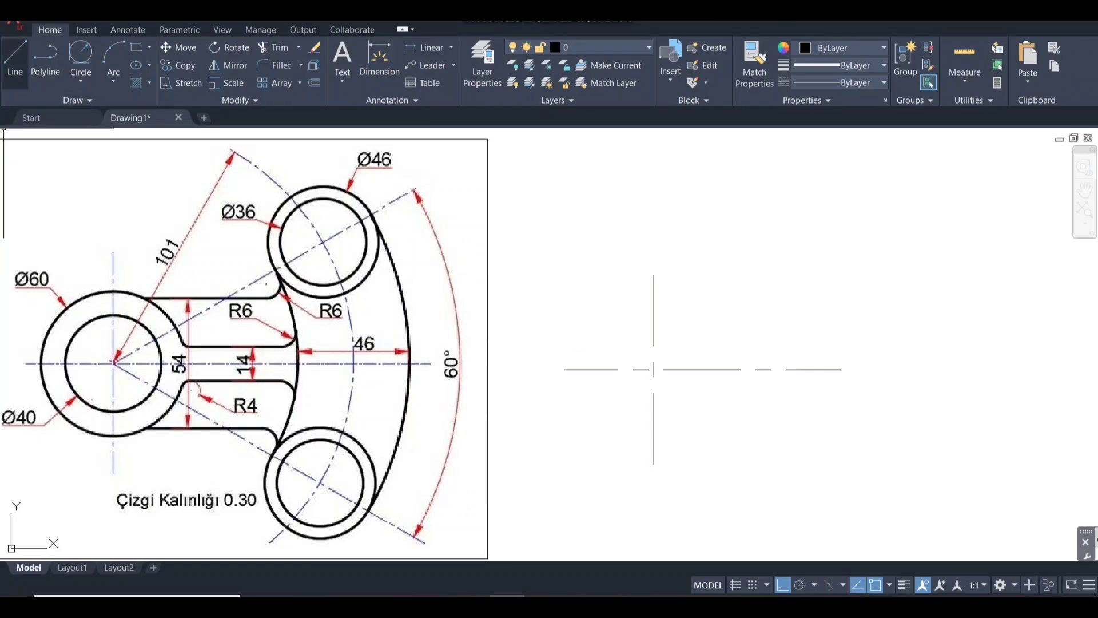
Step: Draw a line 101 long at 30° above horizontal from the centre lines' intersection, with Ortho off
click(15, 60)
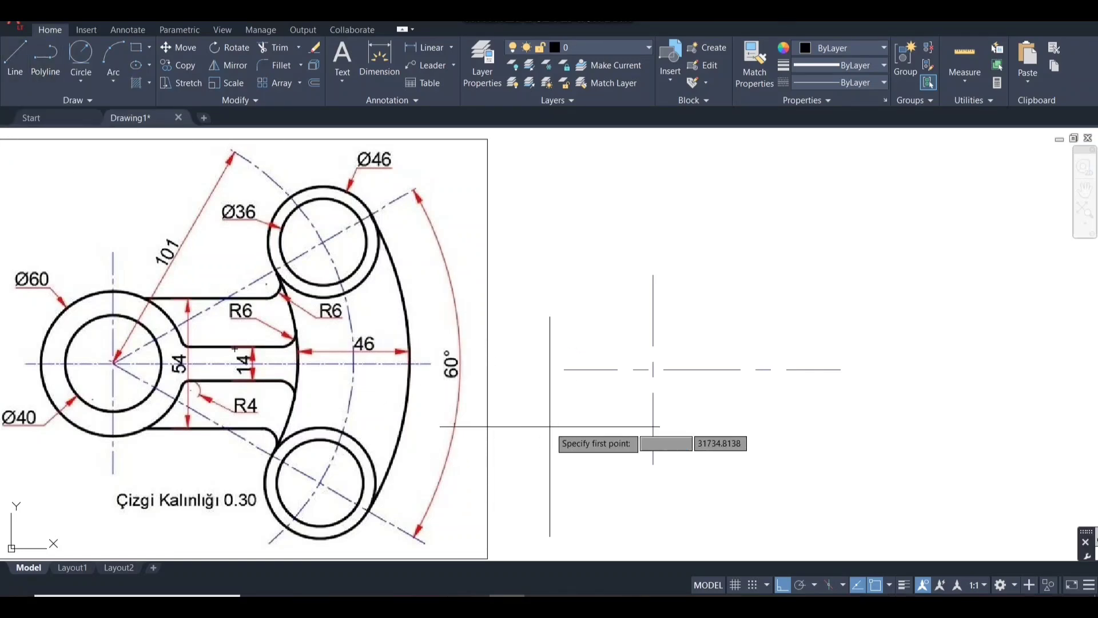
click(653, 370)
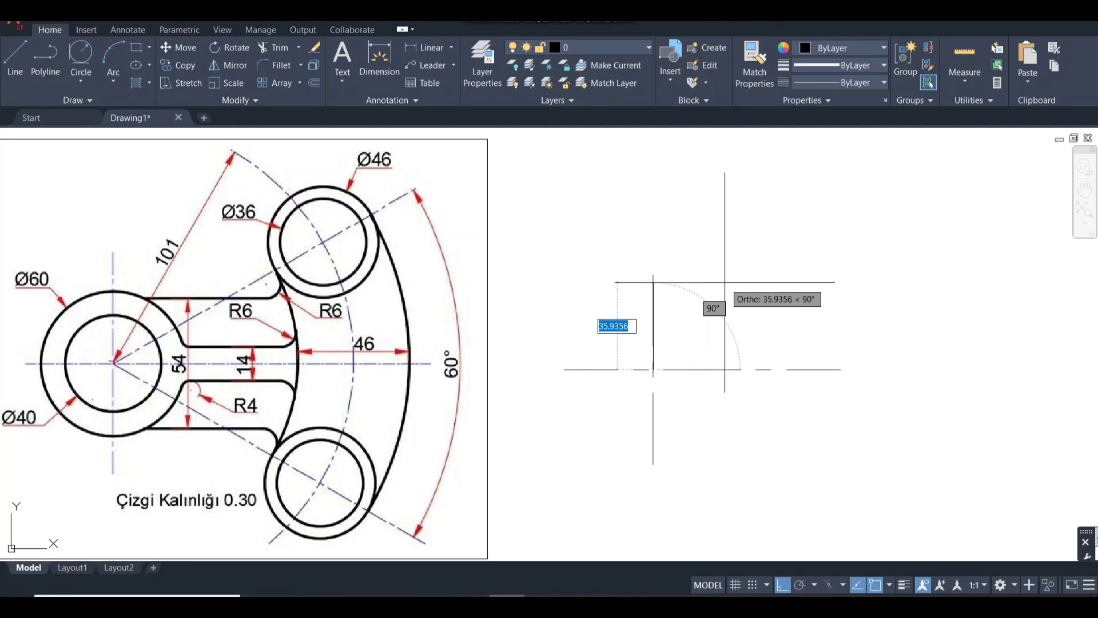
key(F8)
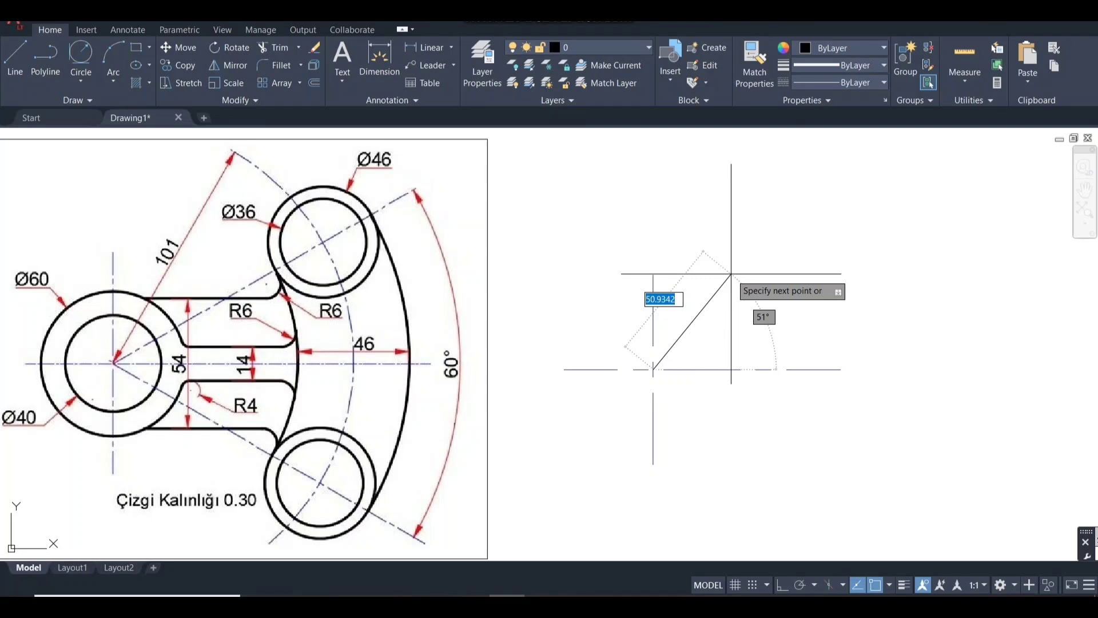
text(101)
key(Tab)
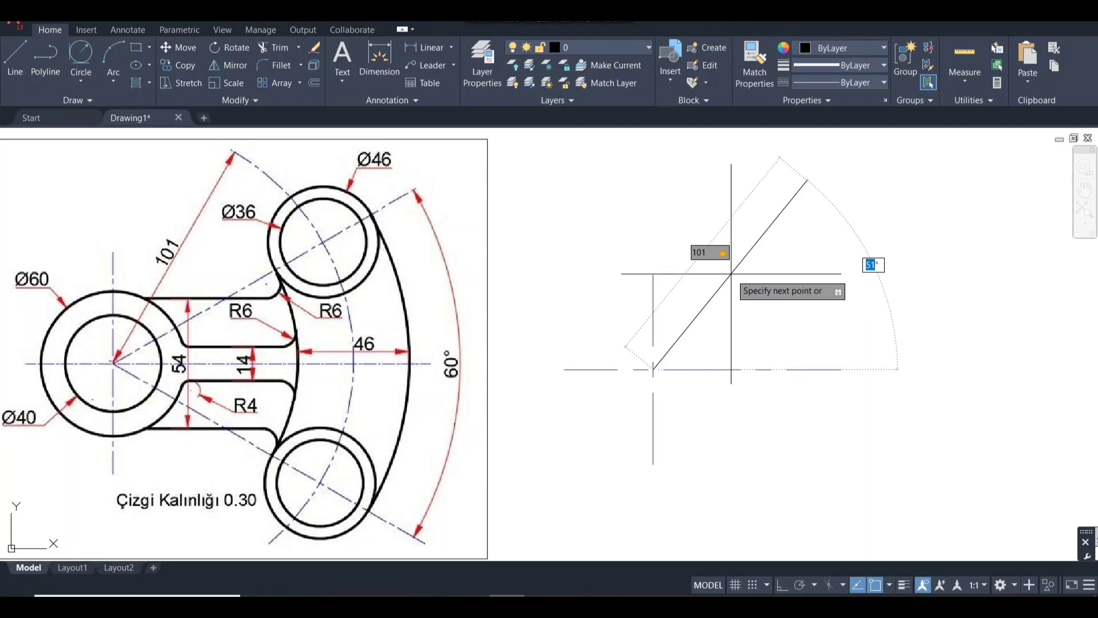
text(30)
key(Return)
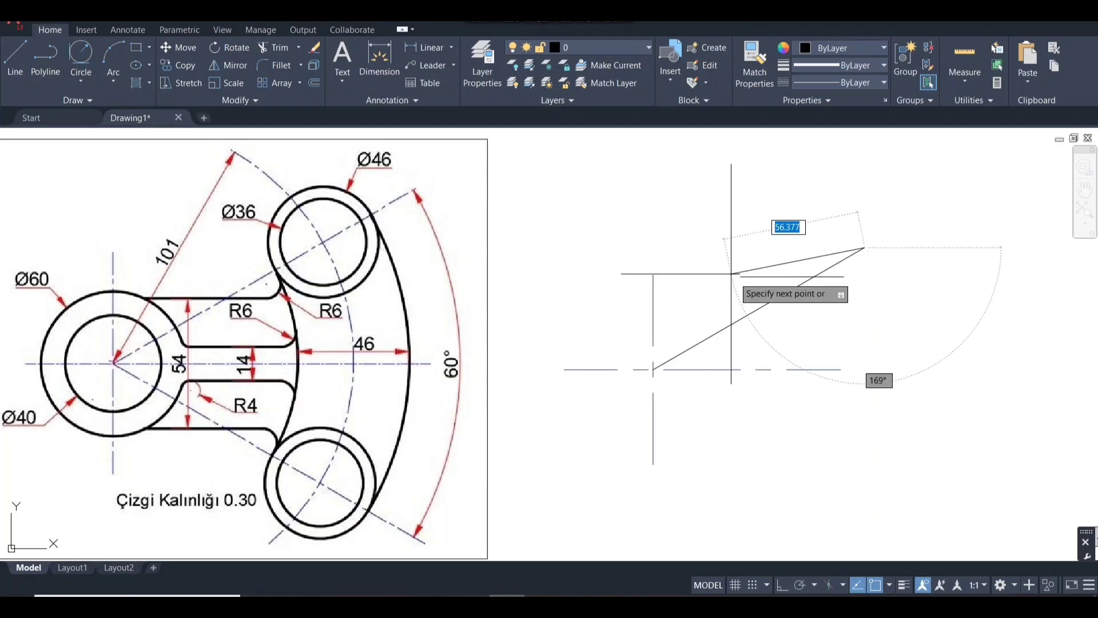
key(Escape)
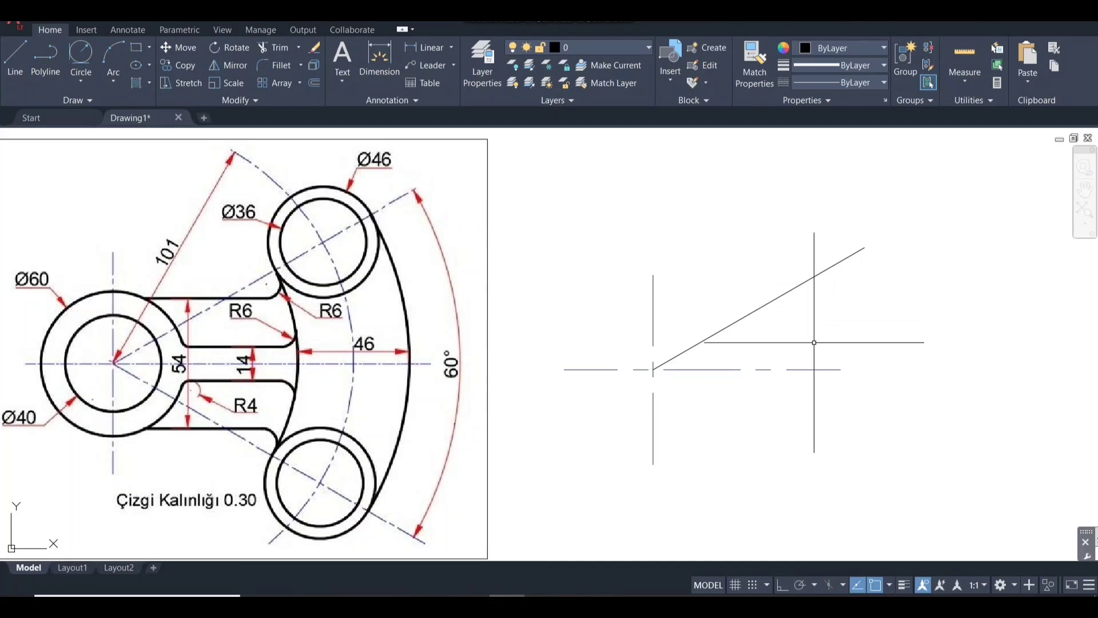
Step: Match the properties of the horizontal centre line onto the inclined 30° line
text(MA)
key(Return)
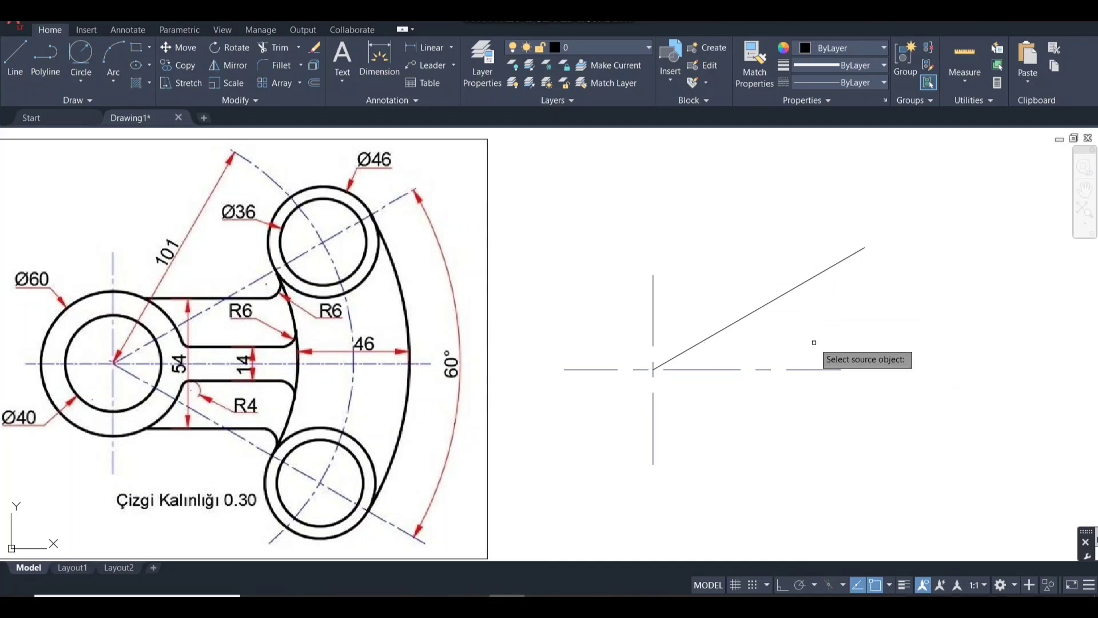
click(817, 369)
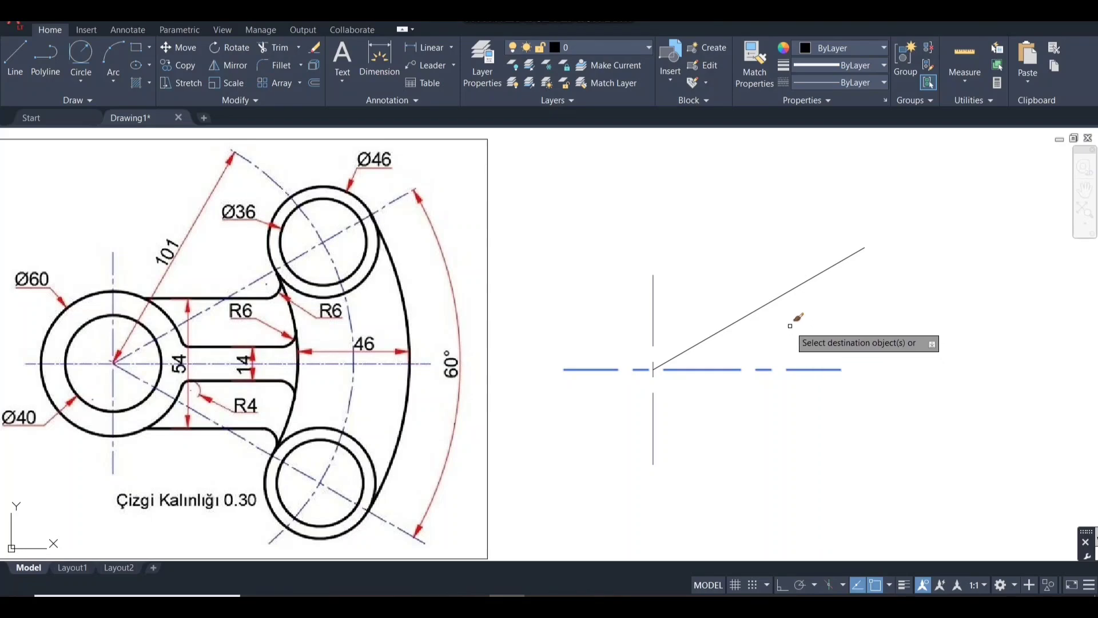
click(777, 296)
key(Return)
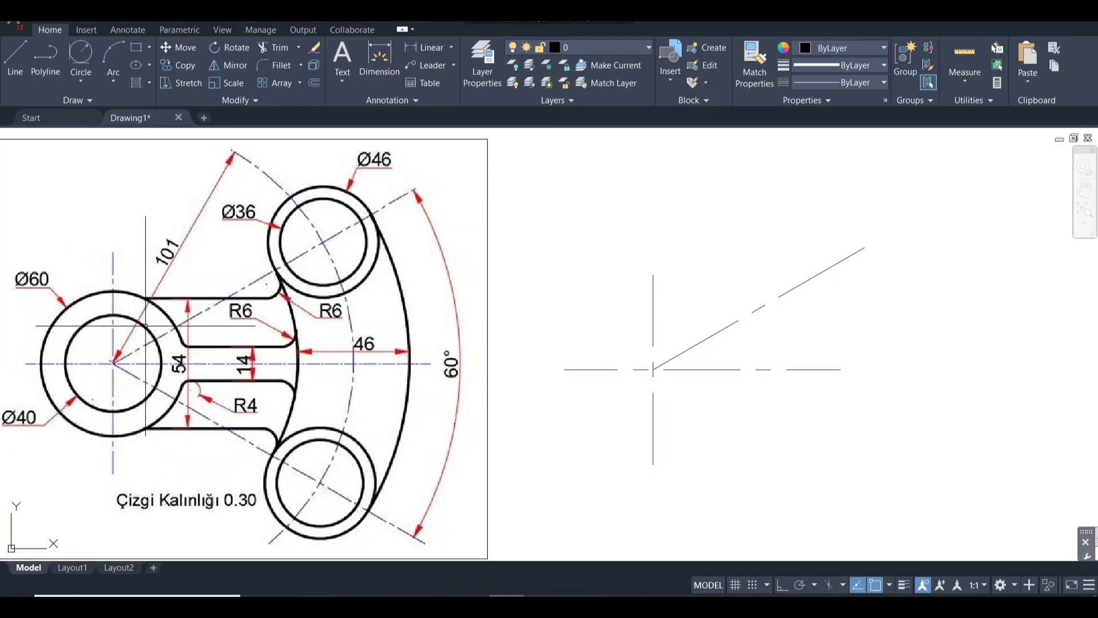
Step: Draw a circle of diameter 40 centred on the centre lines' intersection
click(81, 74)
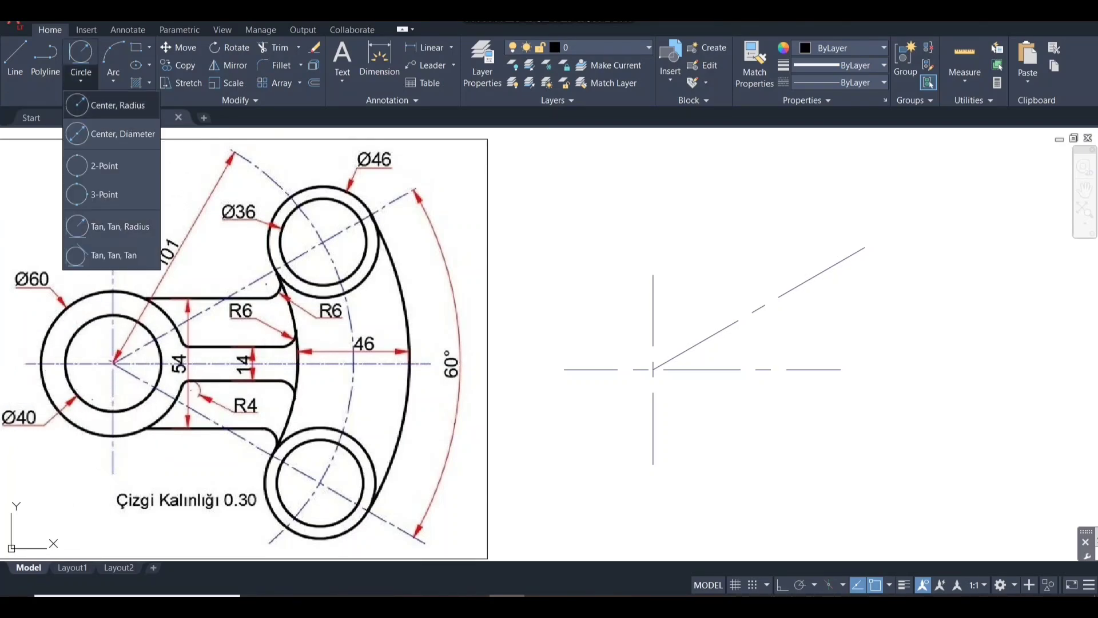
click(98, 105)
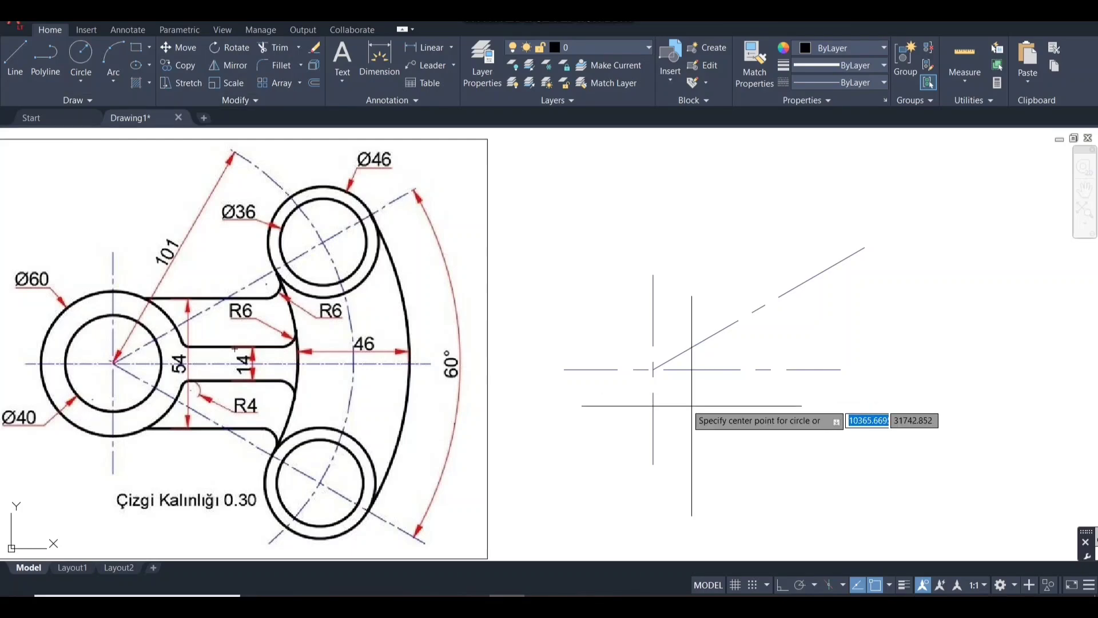
click(652, 369)
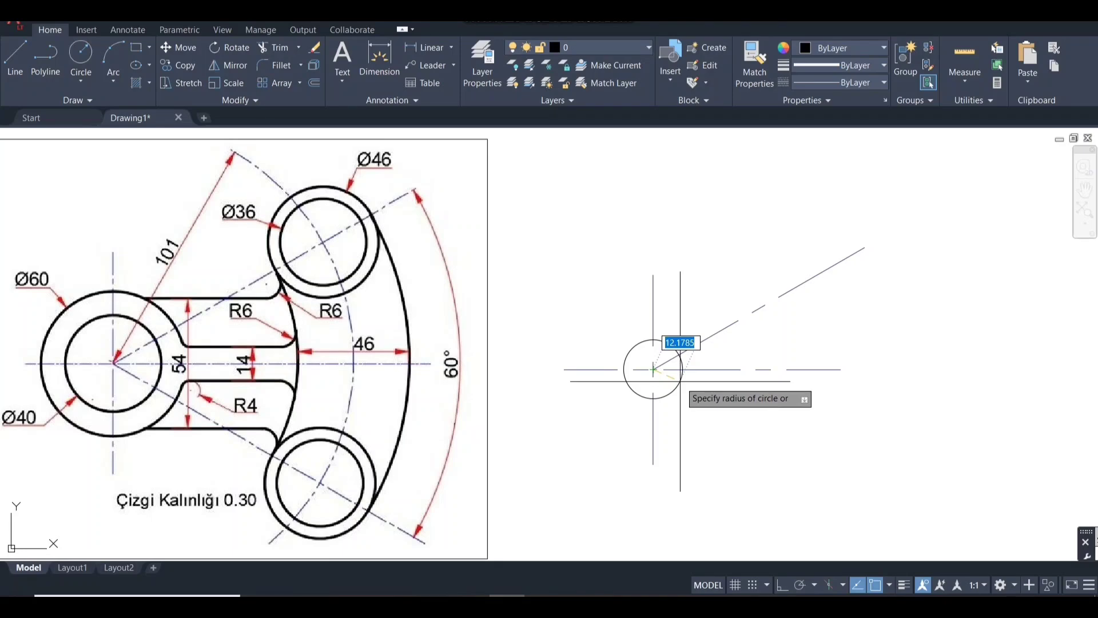
text(d)
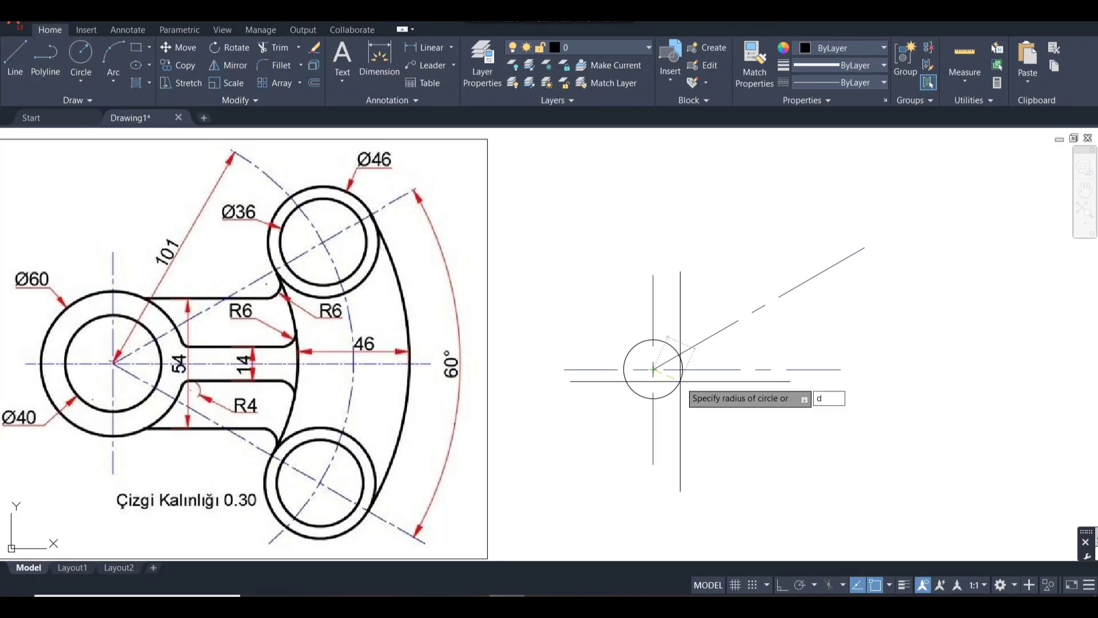
key(Return)
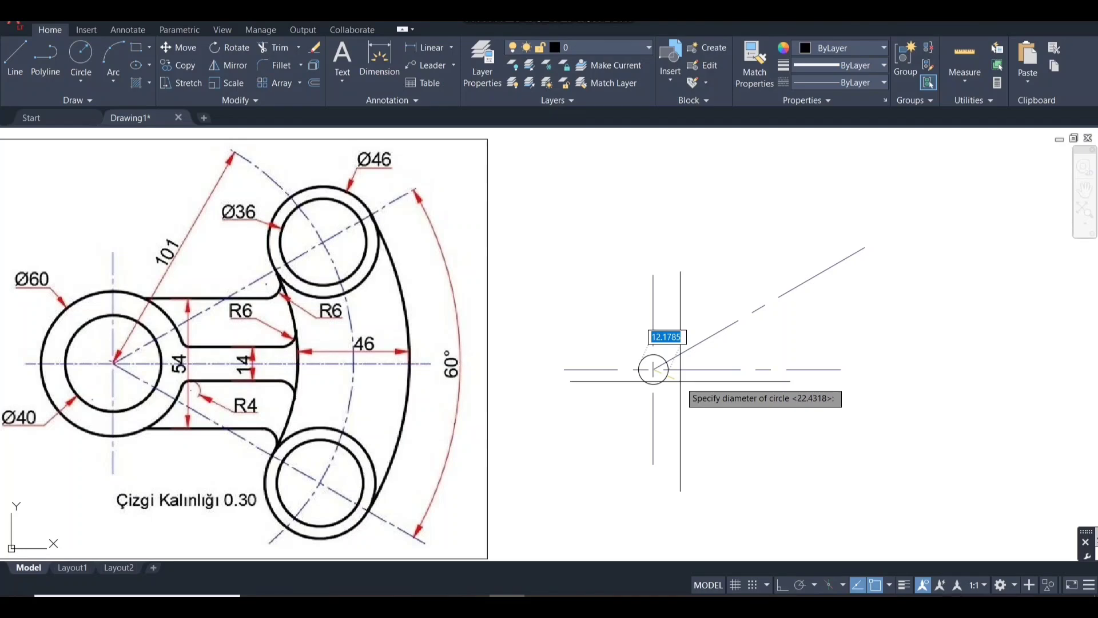
text(40)
key(Return)
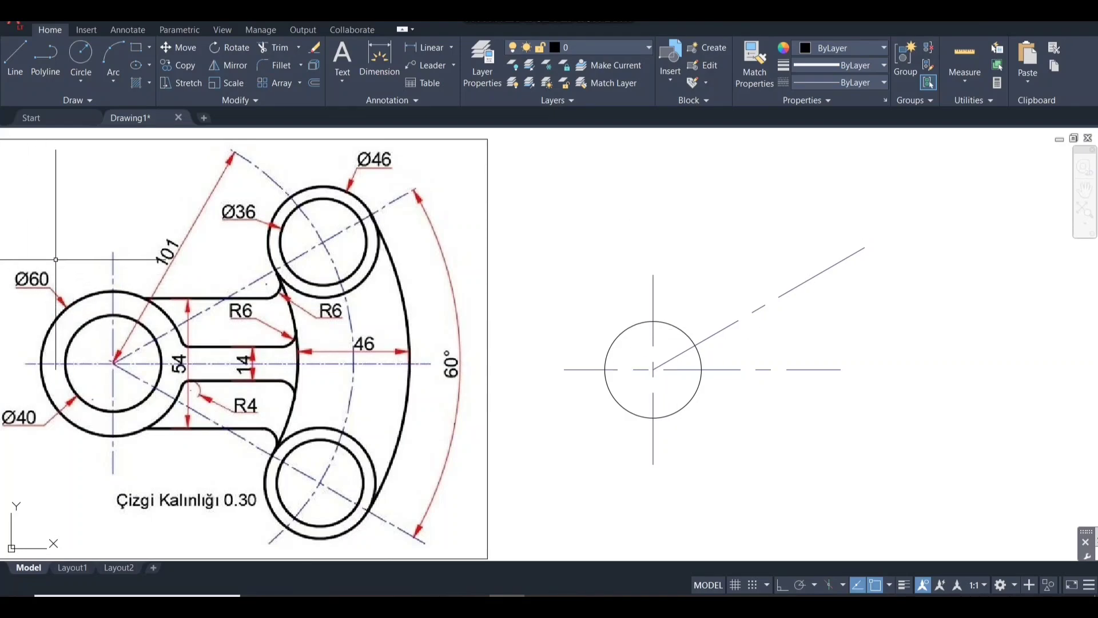
Step: Draw a concentric circle of diameter 60 at the centre lines' intersection
key(c)
key(Return)
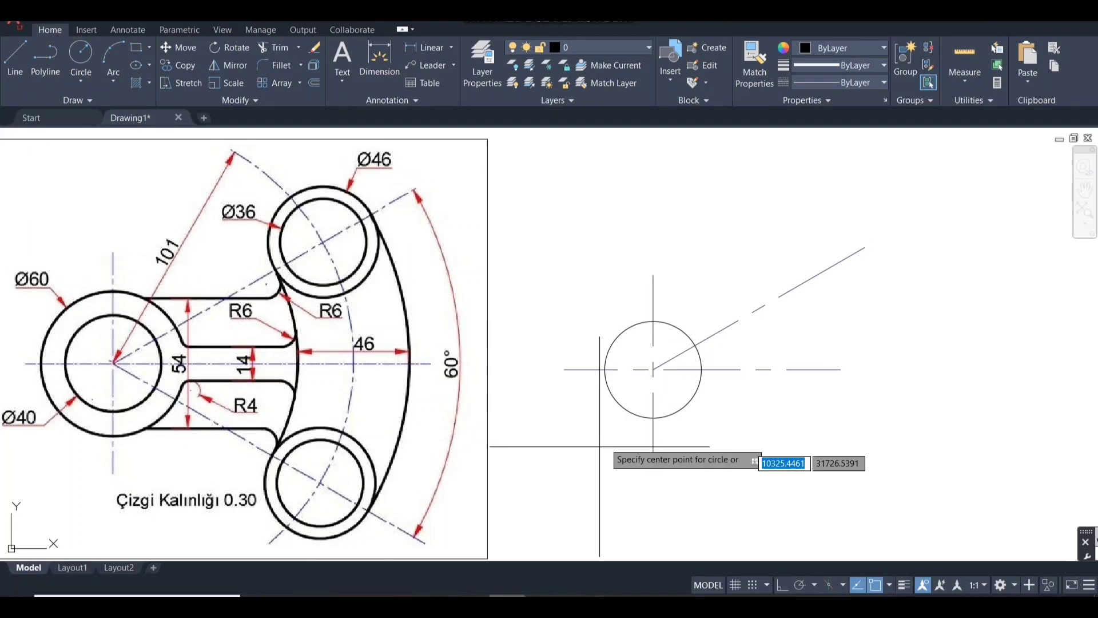
click(653, 368)
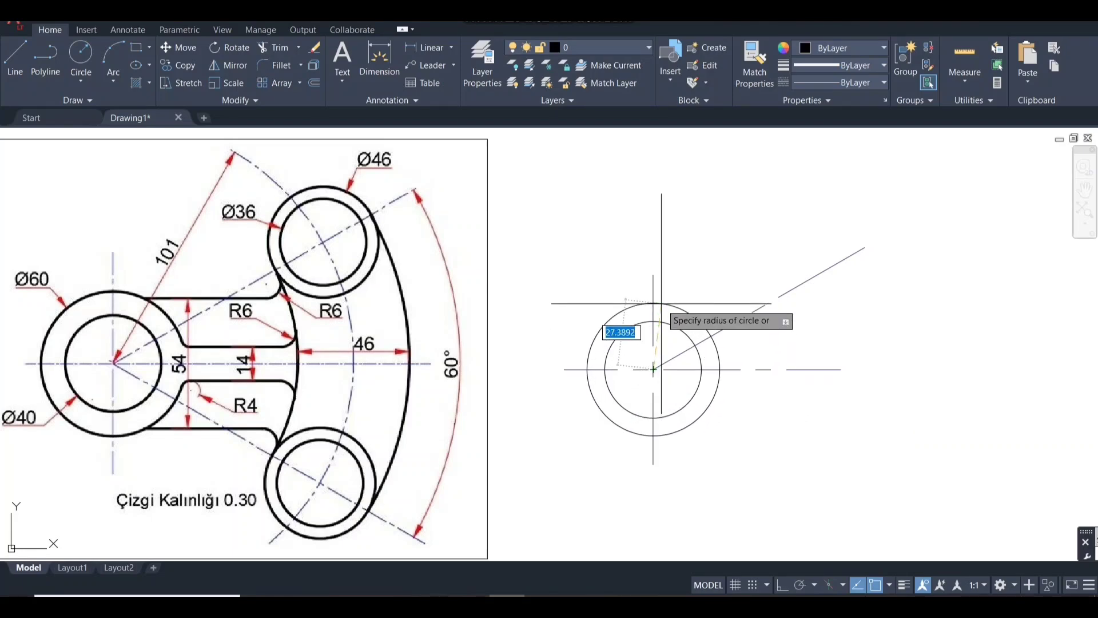
text(d)
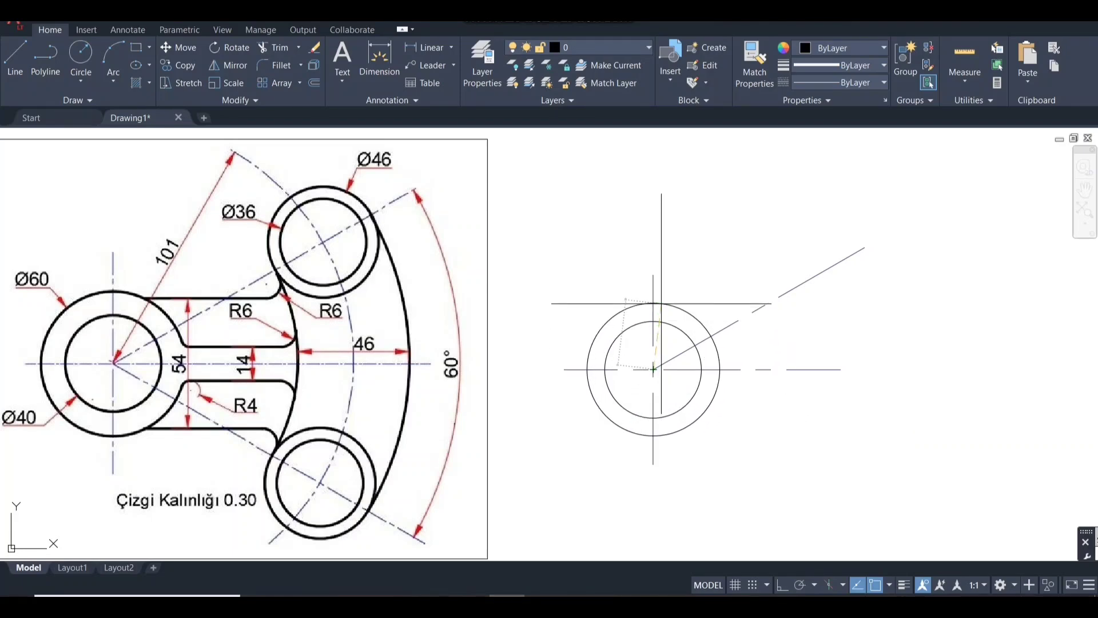
key(Return)
text(60)
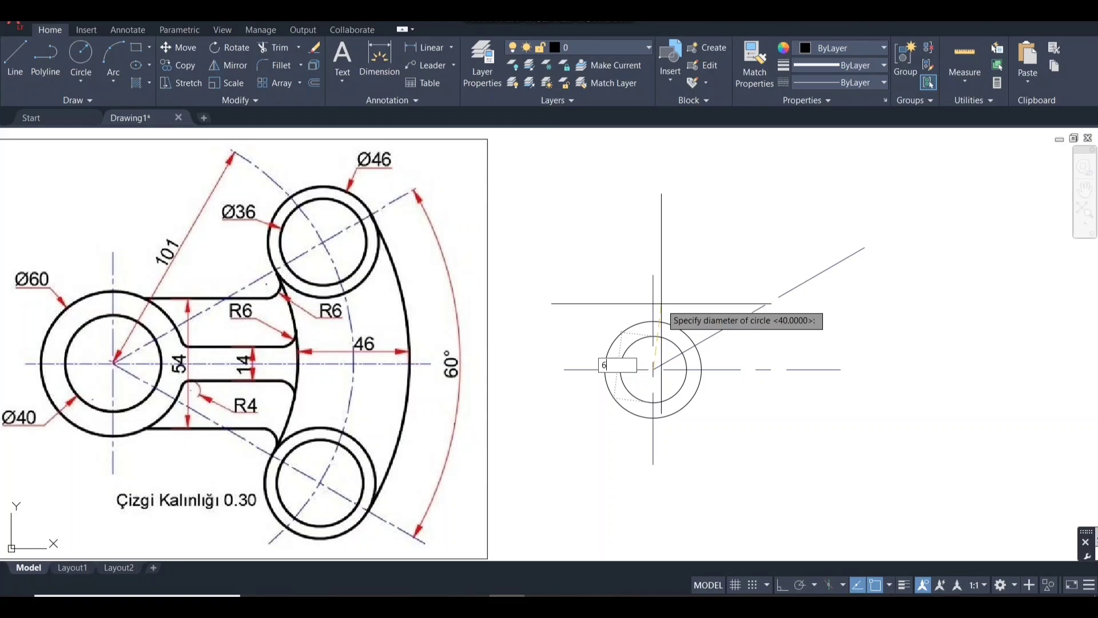
key(Return)
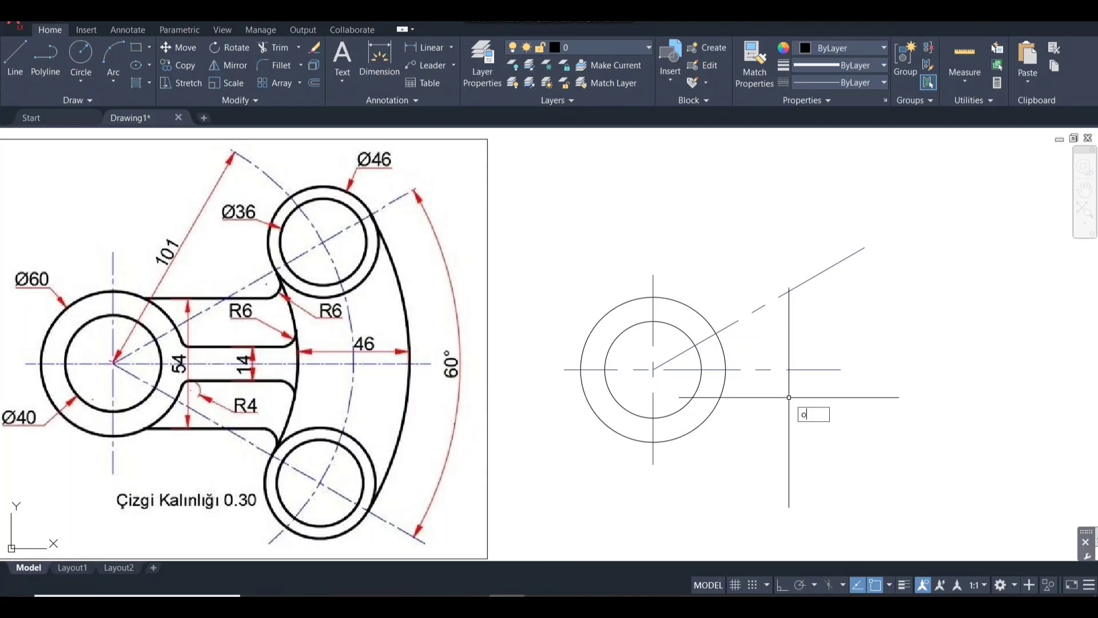
Step: Offset the horizontal centre line upward by half of the 14 width dimensioned in the reference
text(o)
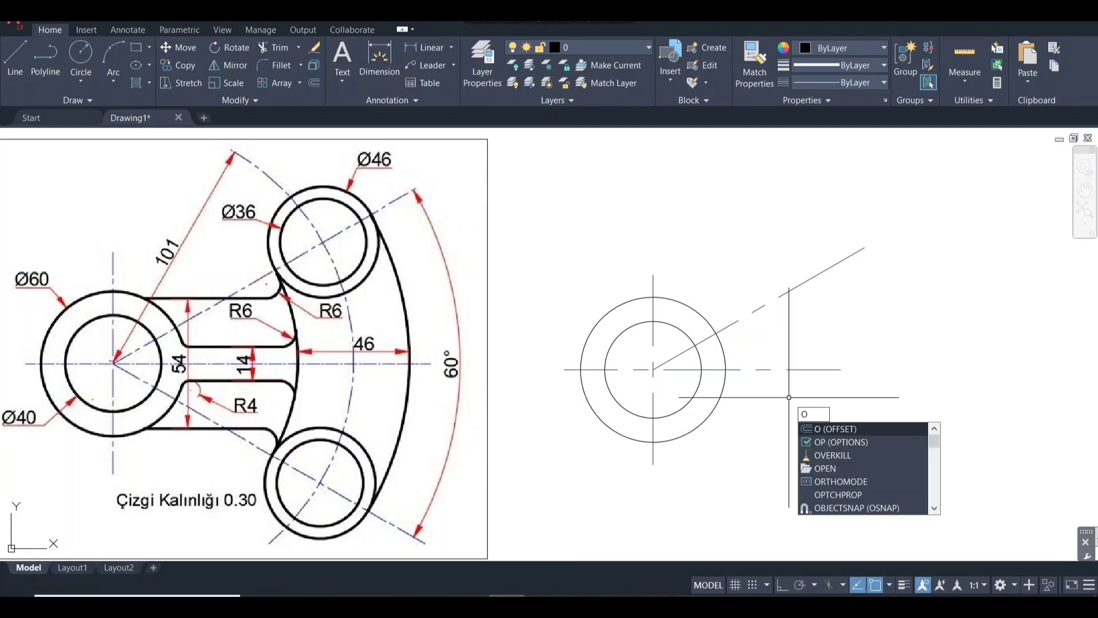
key(Return)
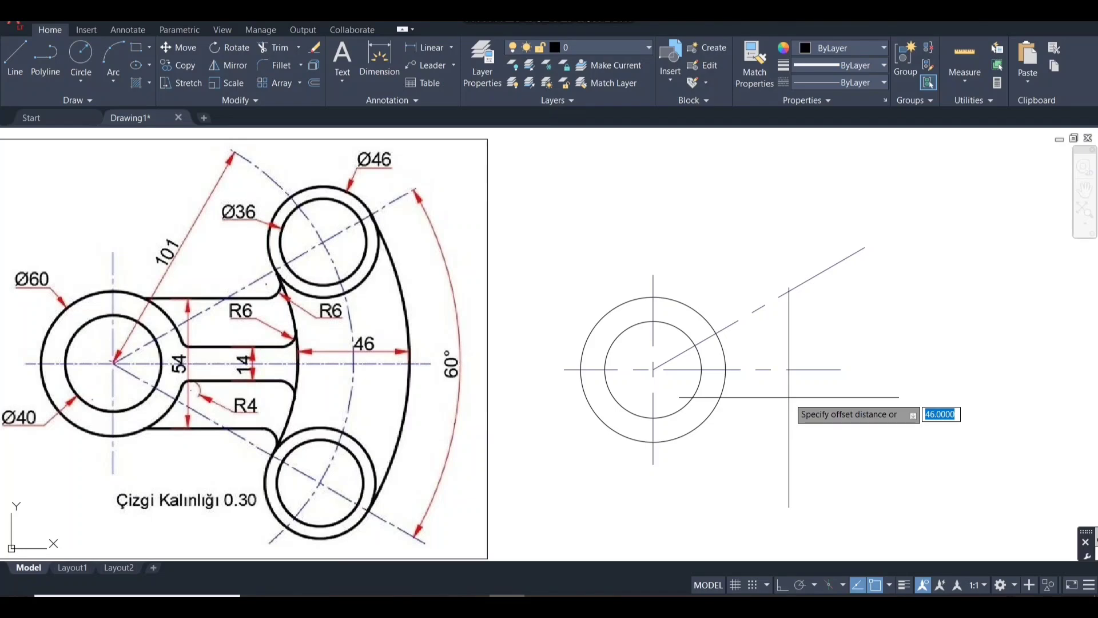
key(Return)
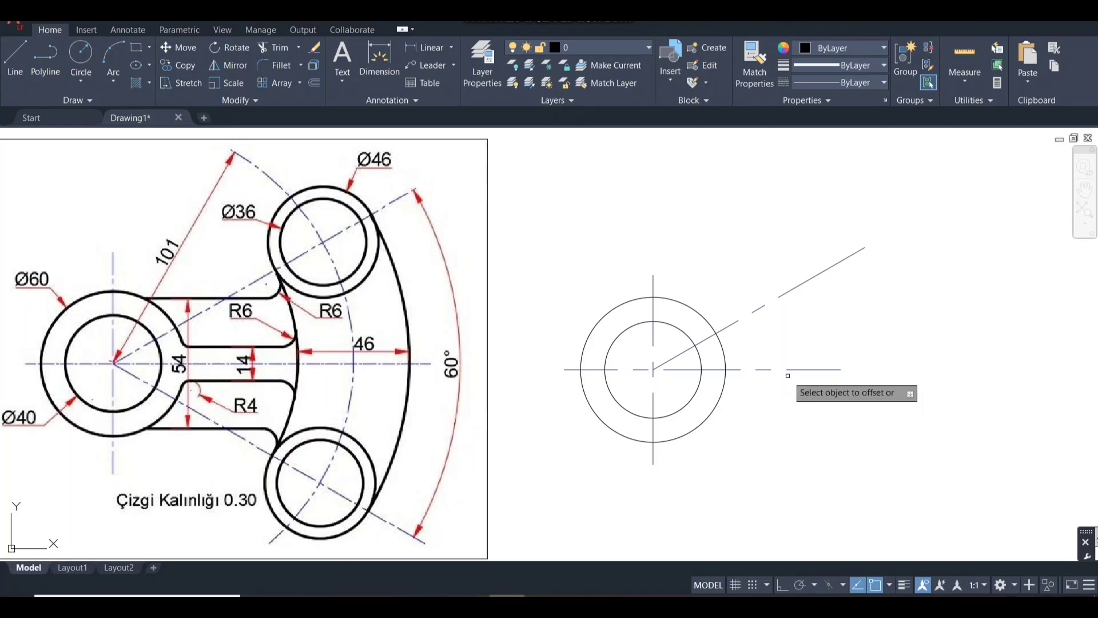
click(788, 370)
click(789, 350)
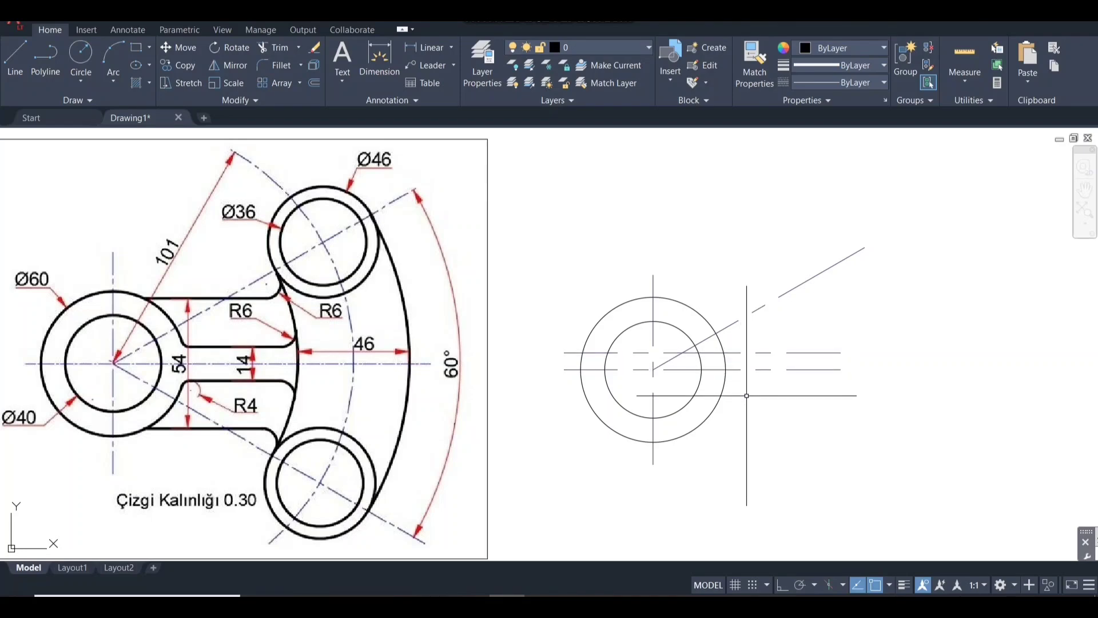
Step: Match the properties of the Ø60 circle onto the offset line just above the horizontal centre line
text(a)
key(Return)
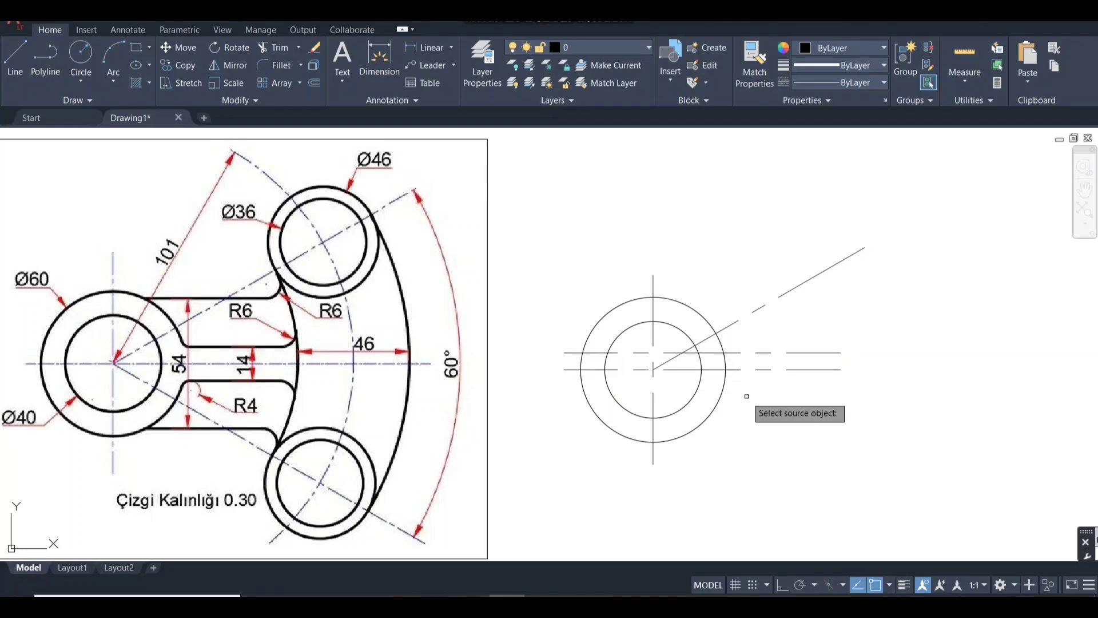
click(725, 369)
click(742, 352)
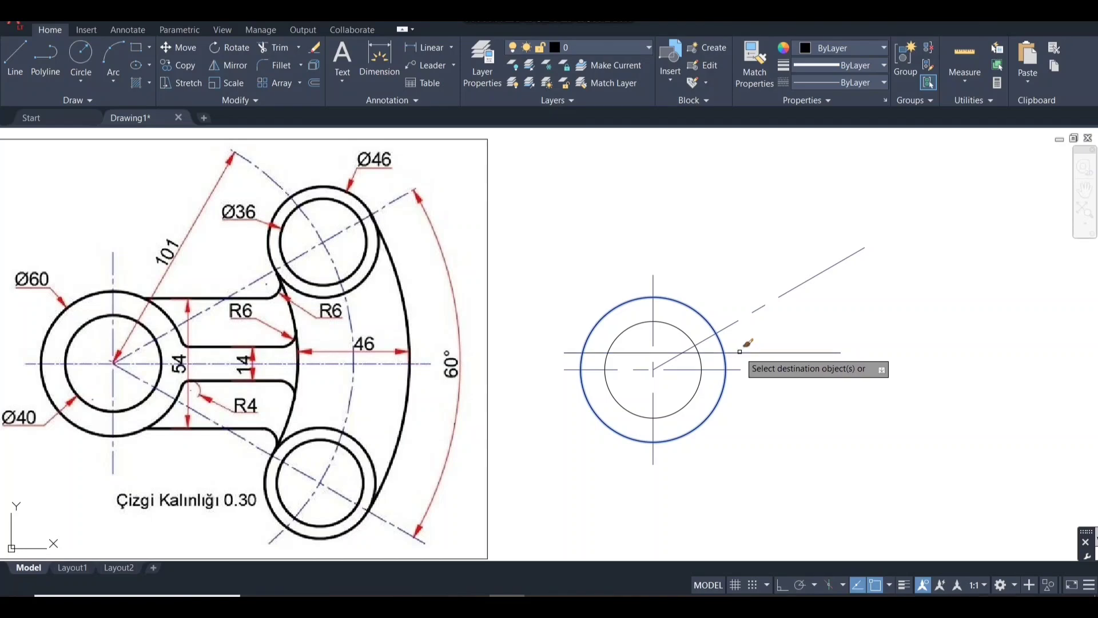
key(Escape)
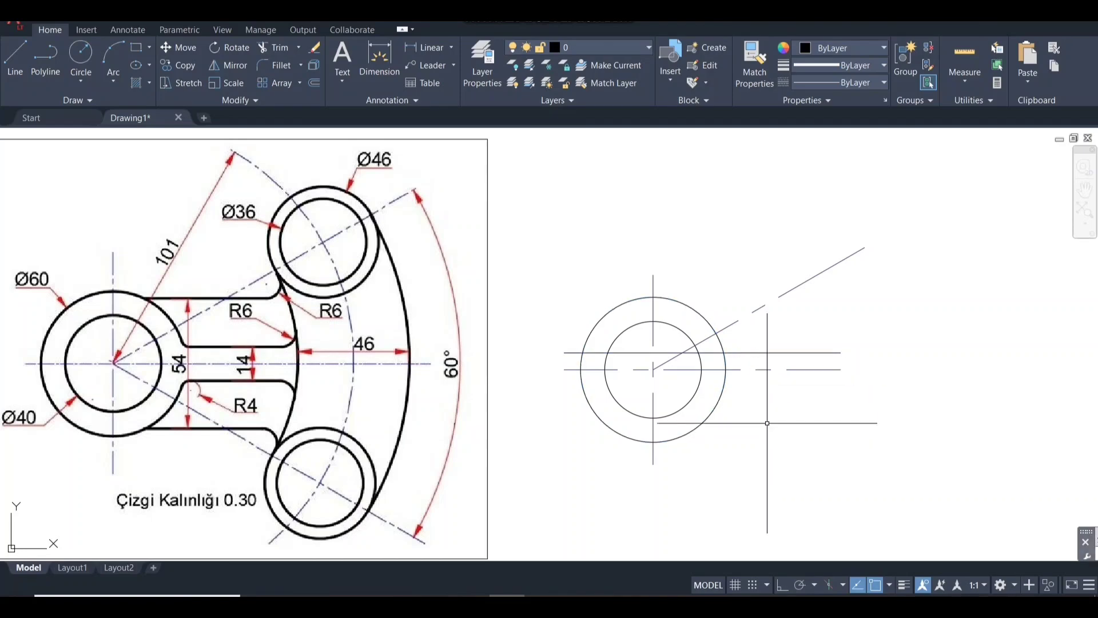
Step: Trim the offset line at the Ø60 circle and delete its leftover piece across the circles
key(Return)
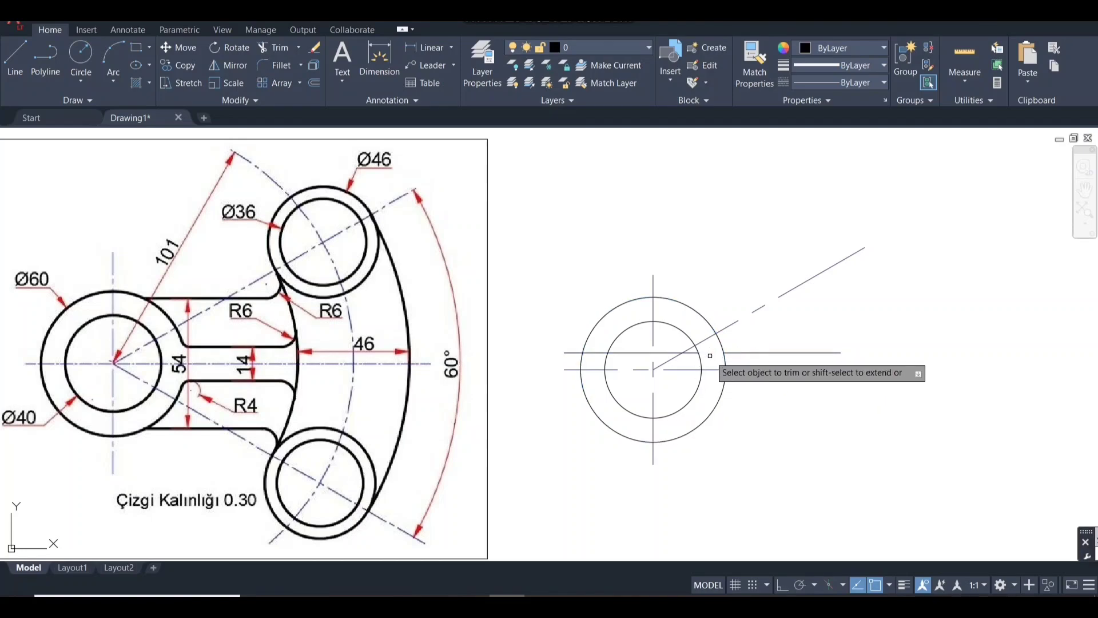
click(641, 353)
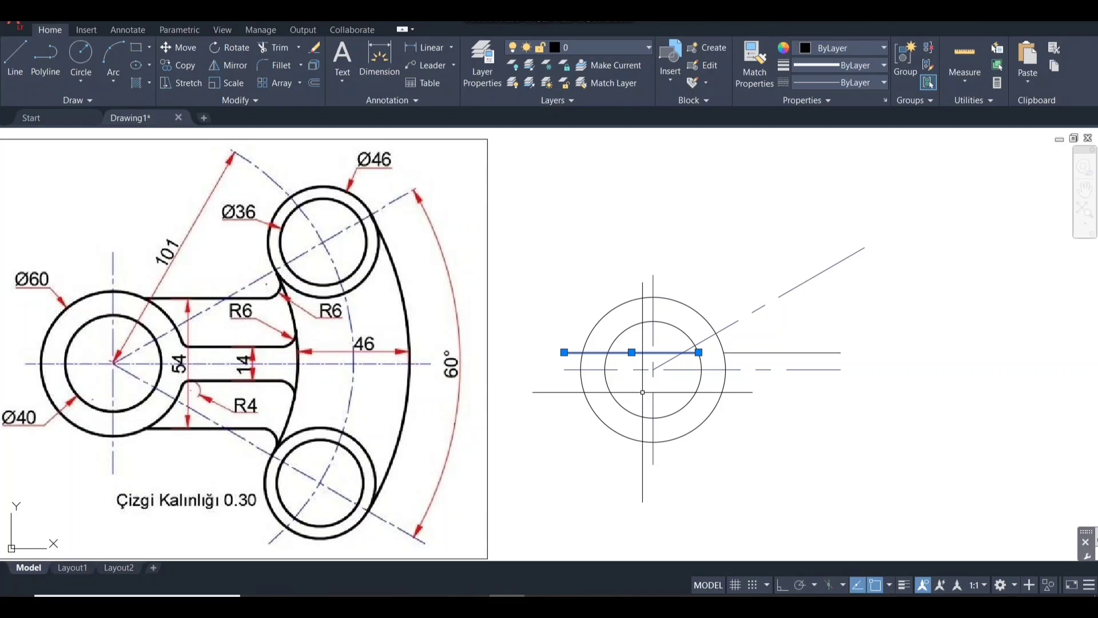
key(Delete)
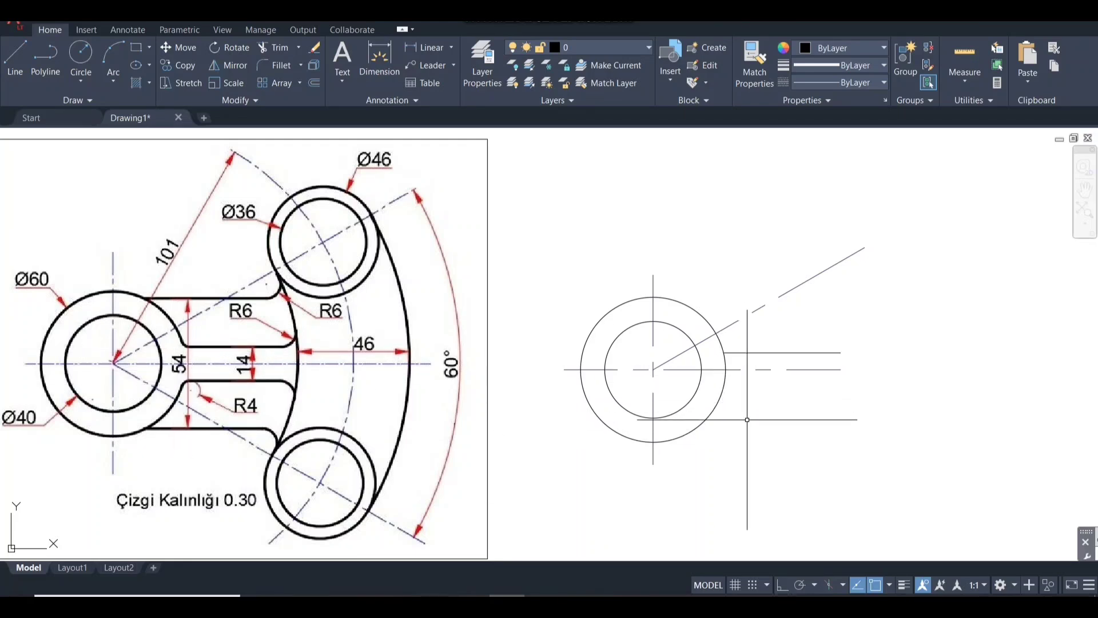
Step: Offset the horizontal centre line upward by 27
key(Return)
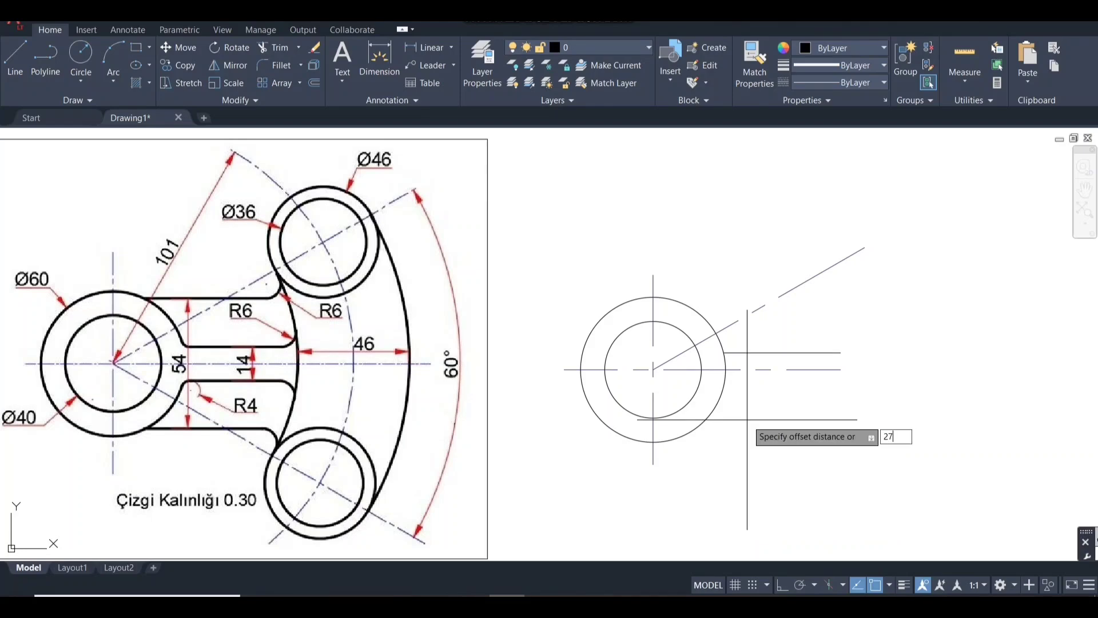
key(Return)
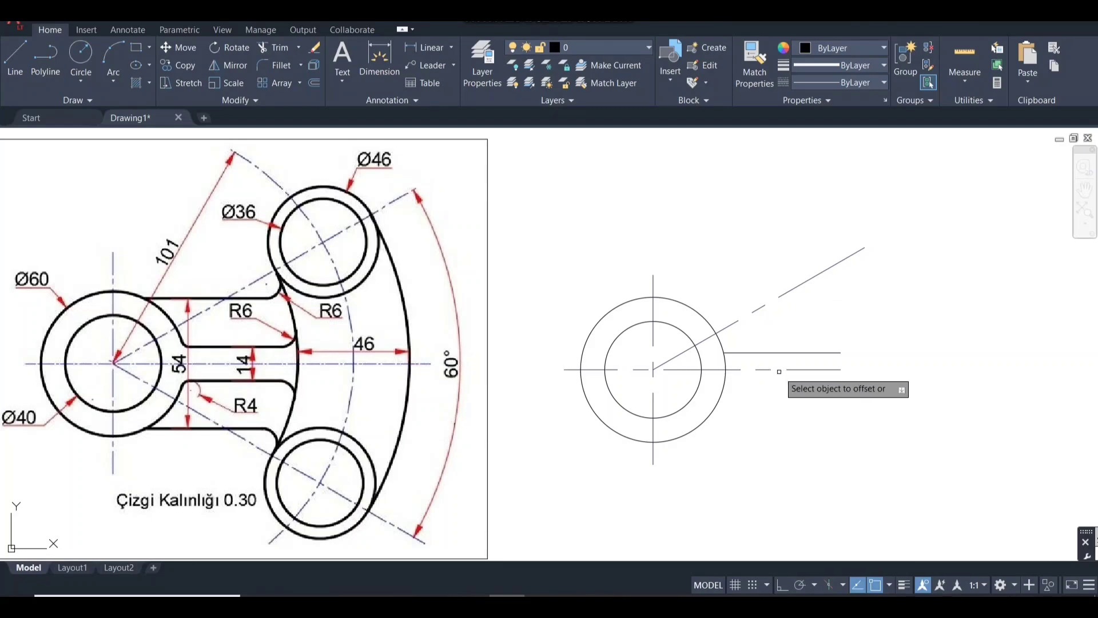
click(780, 370)
click(757, 340)
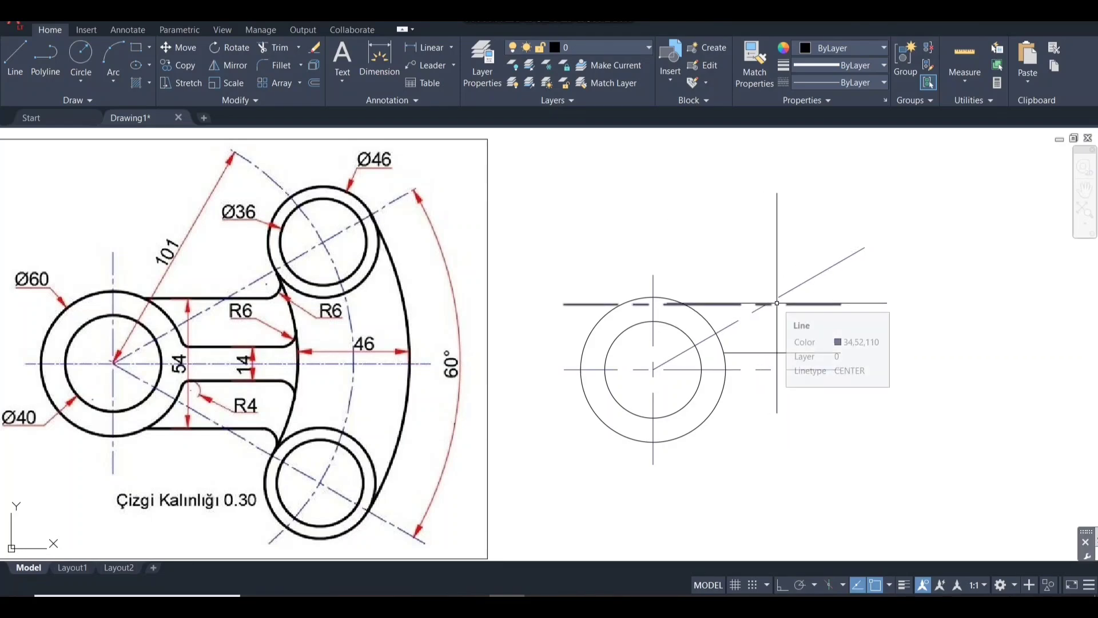
Step: Trim the 27 offset line at the Ø60 circle and delete the leftover piece on the circle's far side
text(tr)
key(Return)
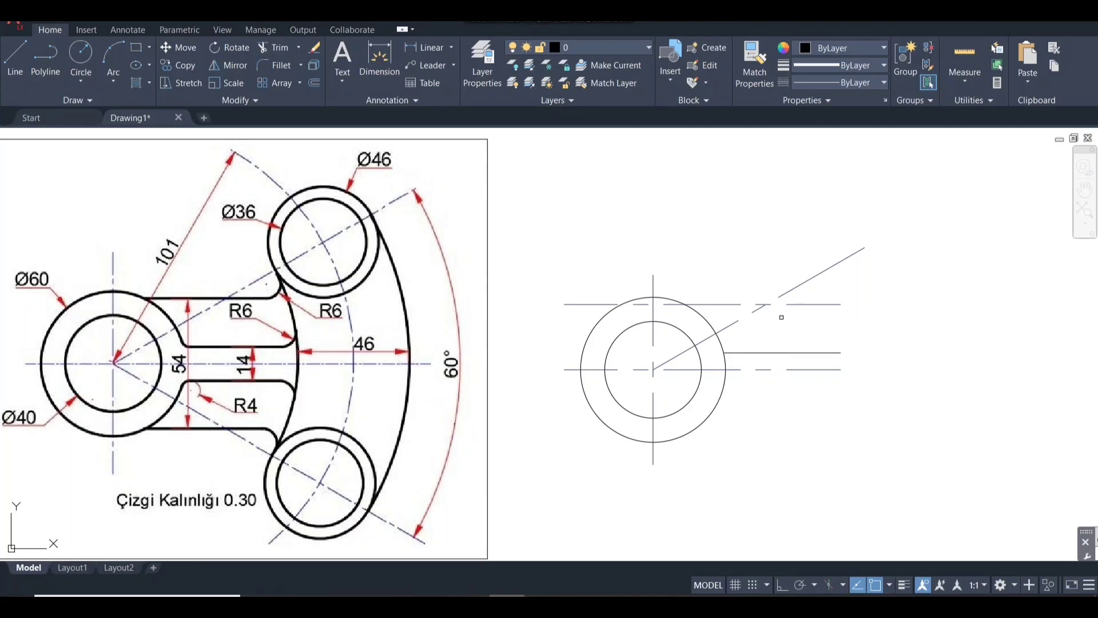
key(Escape)
click(596, 304)
key(Delete)
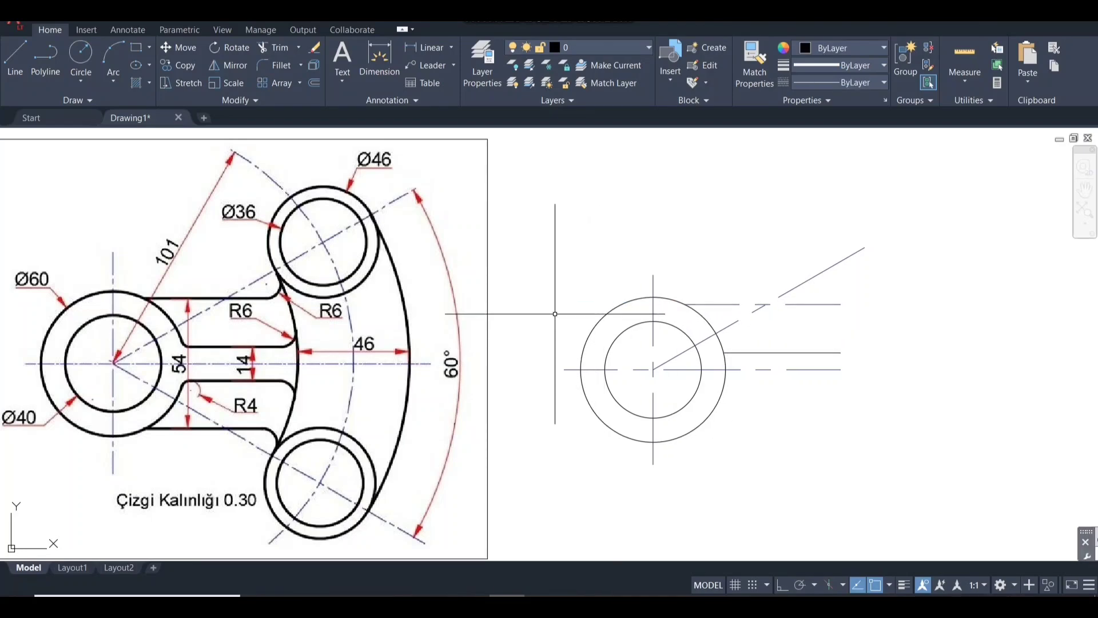
Step: Match the properties of the lower continuous offset line onto the upper 27 offset line
text(ma)
key(Return)
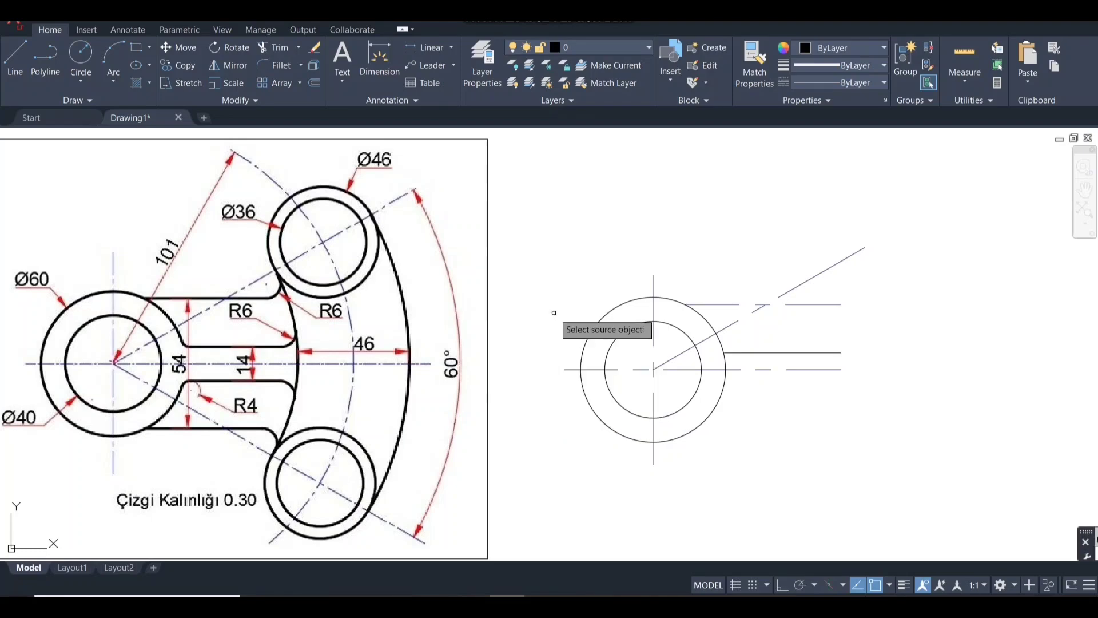
click(751, 351)
click(732, 305)
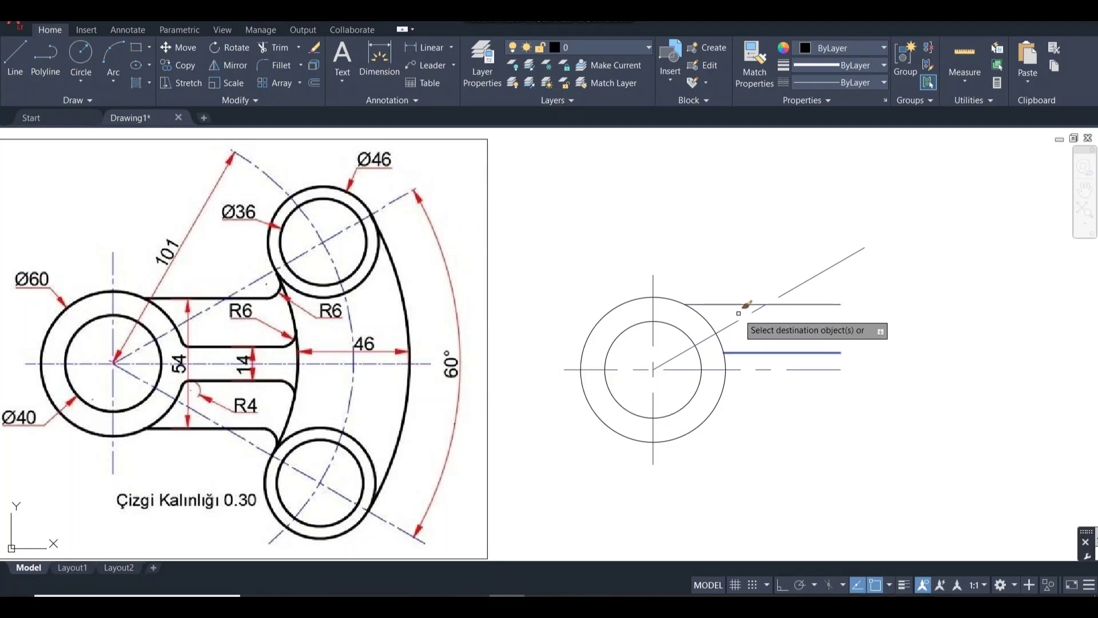
key(Return)
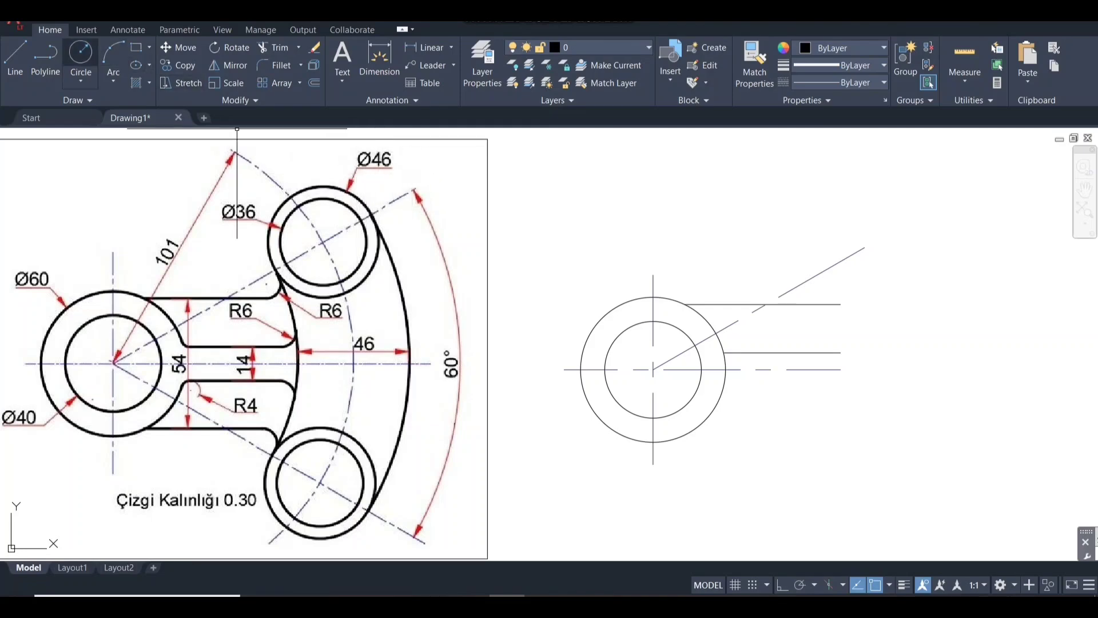
Step: Draw a circle of diameter 36 centred on the outer end of the inclined 30° line
click(81, 57)
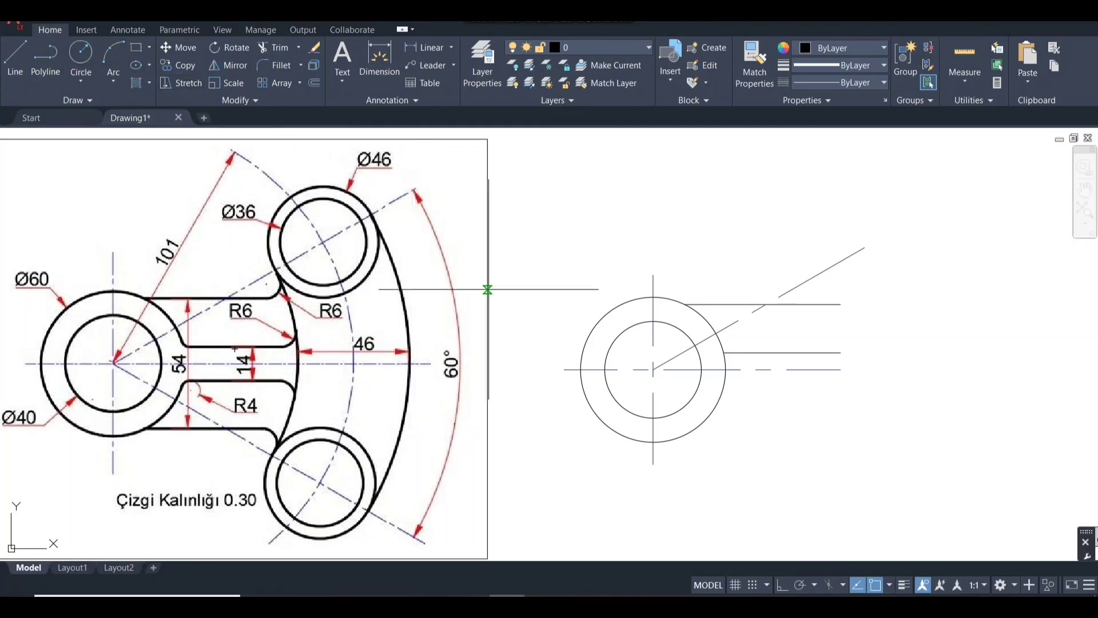
click(865, 248)
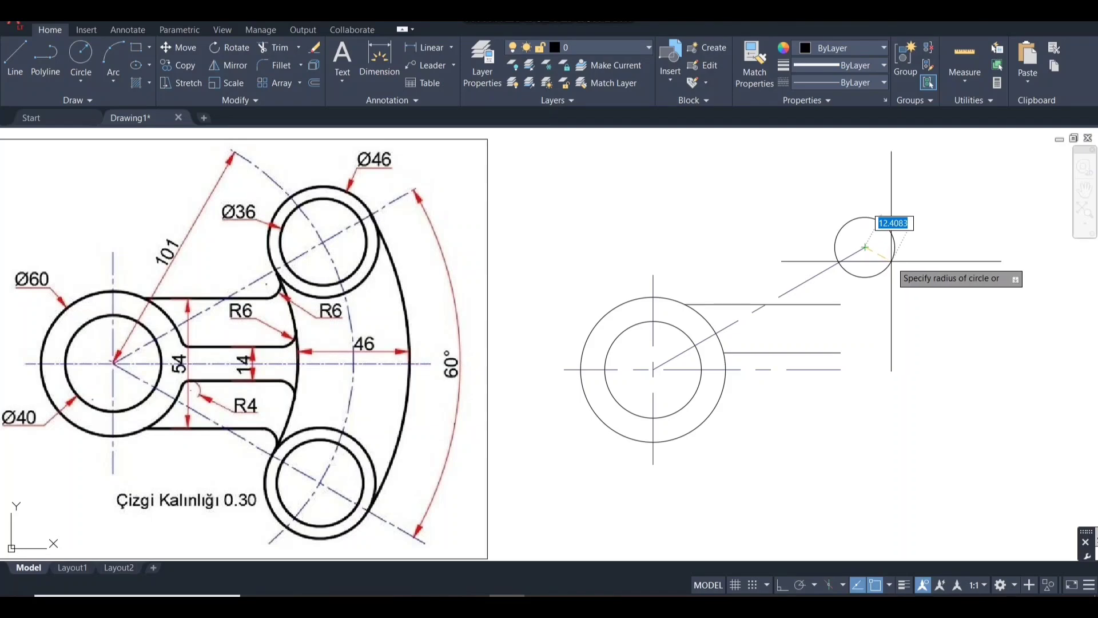
text(d)
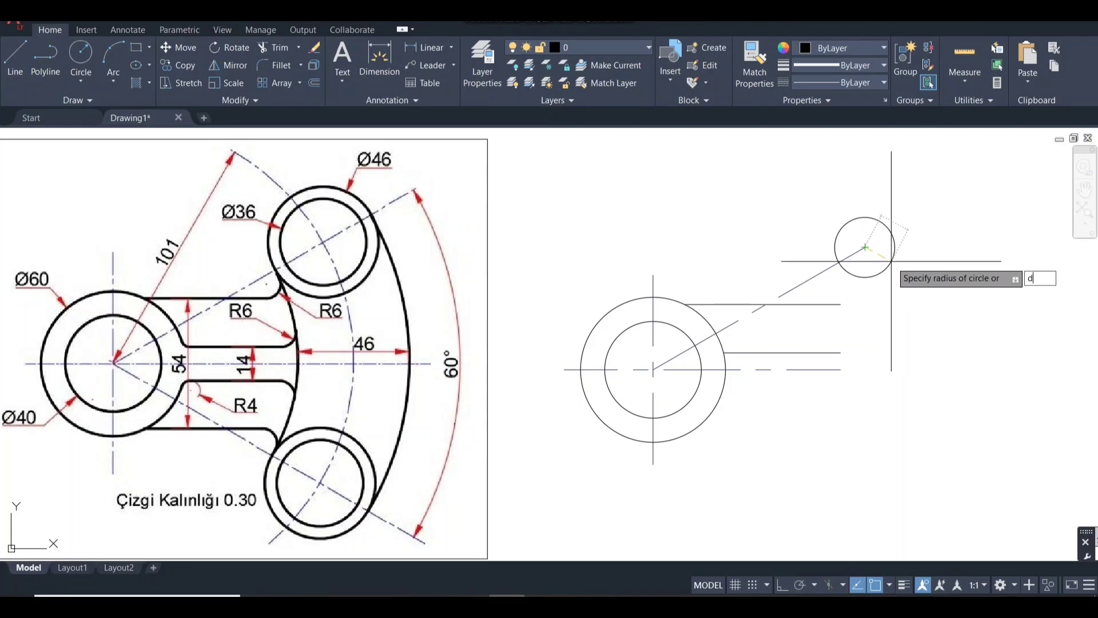
key(Return)
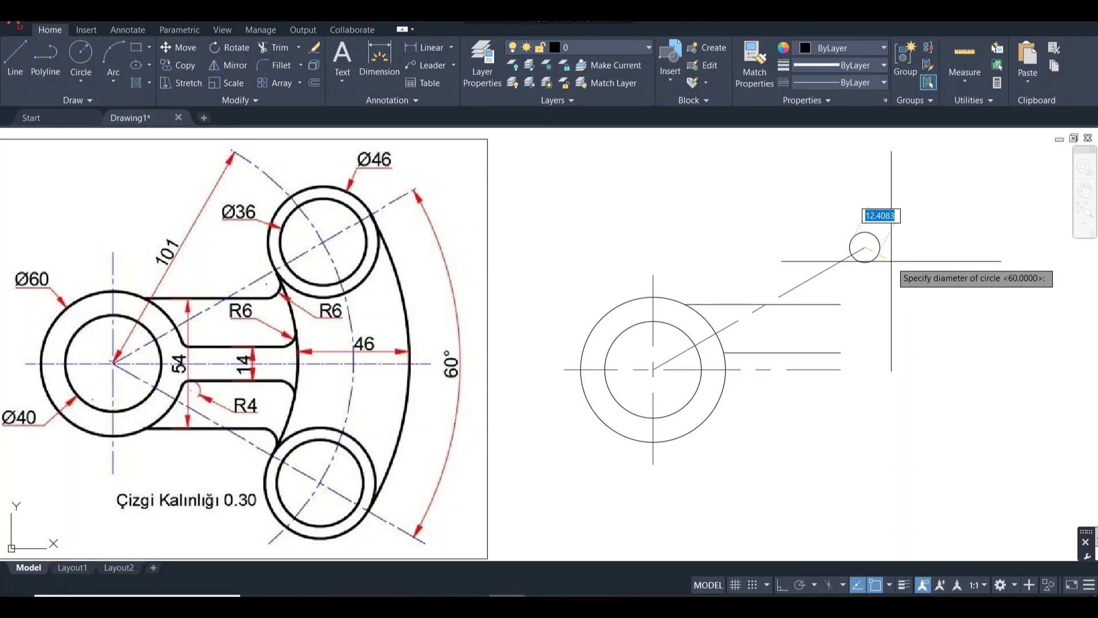
text(36)
key(Return)
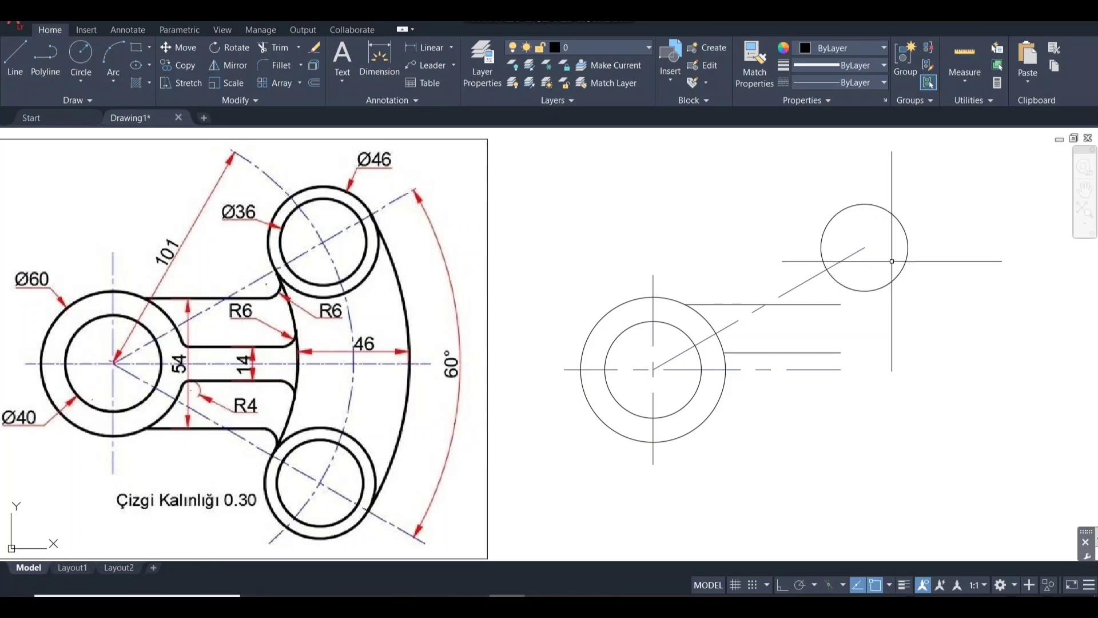
Step: Draw a concentric circle of diameter 46 at the outer end of the inclined line
text(c)
key(Return)
click(865, 247)
text(d)
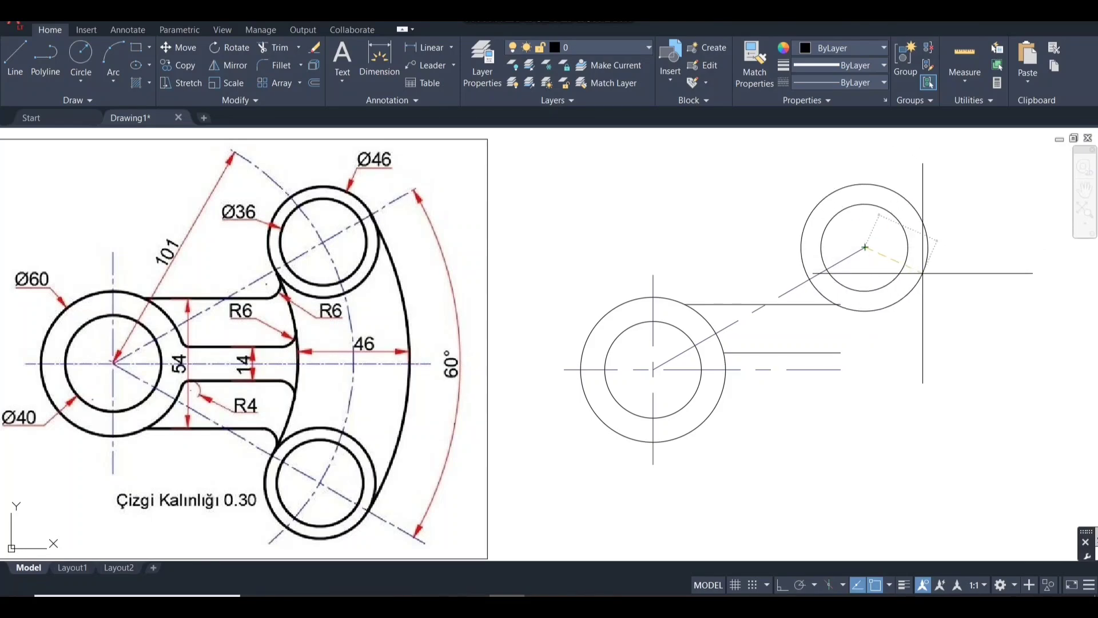
key(Return)
text(4)
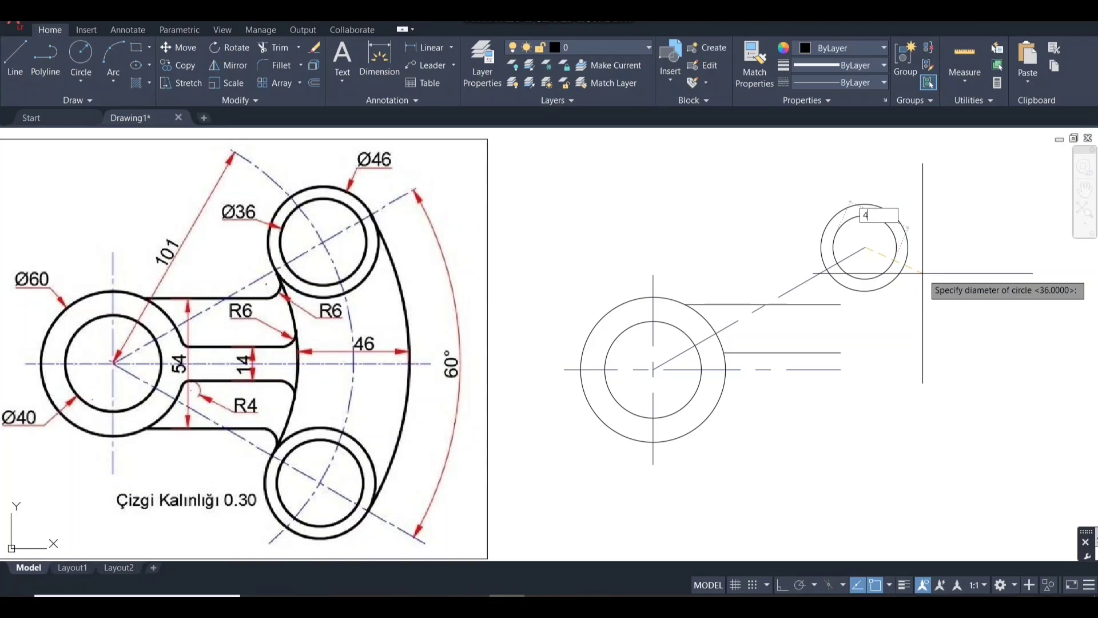
text(6)
key(Return)
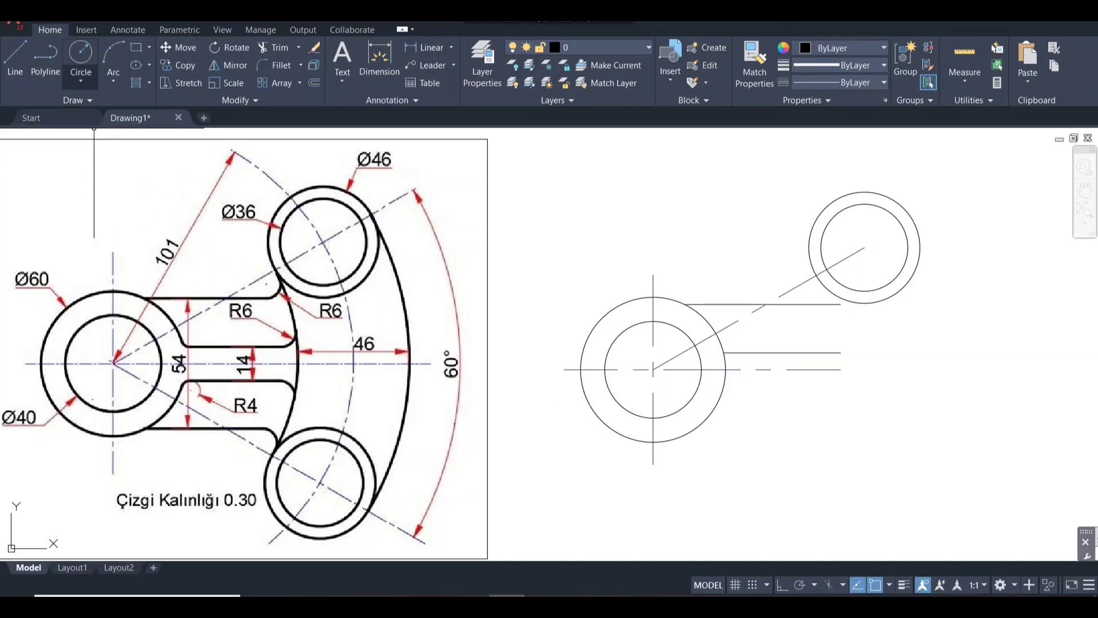
Step: Draw a Tan, Tan, Radius circle of radius 6 tangent to the Ø46 circle and the upper horizontal line
click(81, 81)
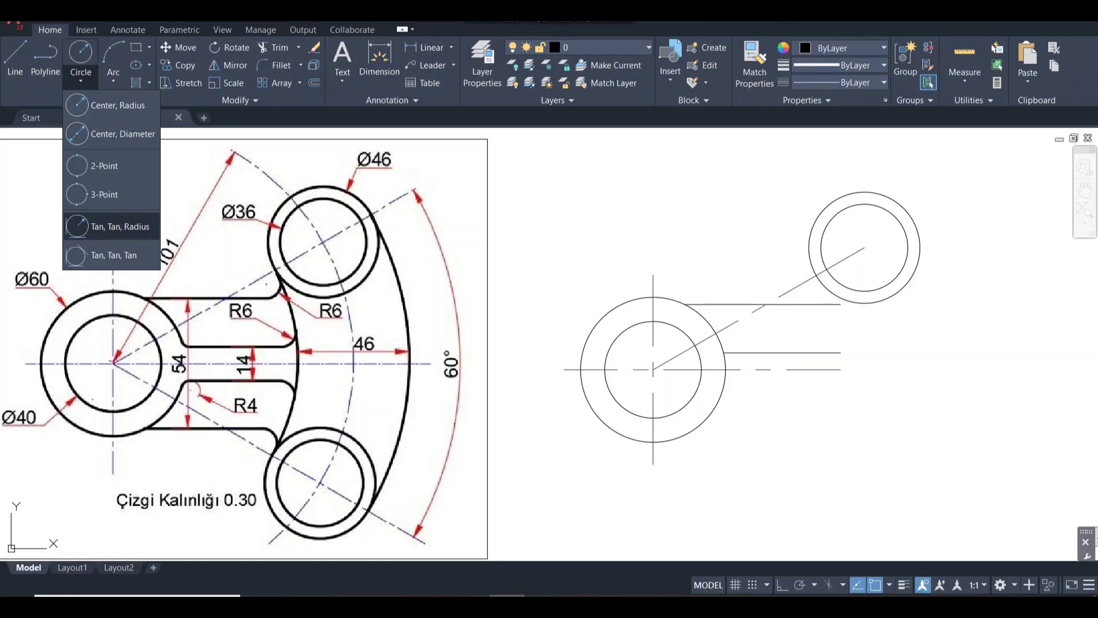
click(114, 227)
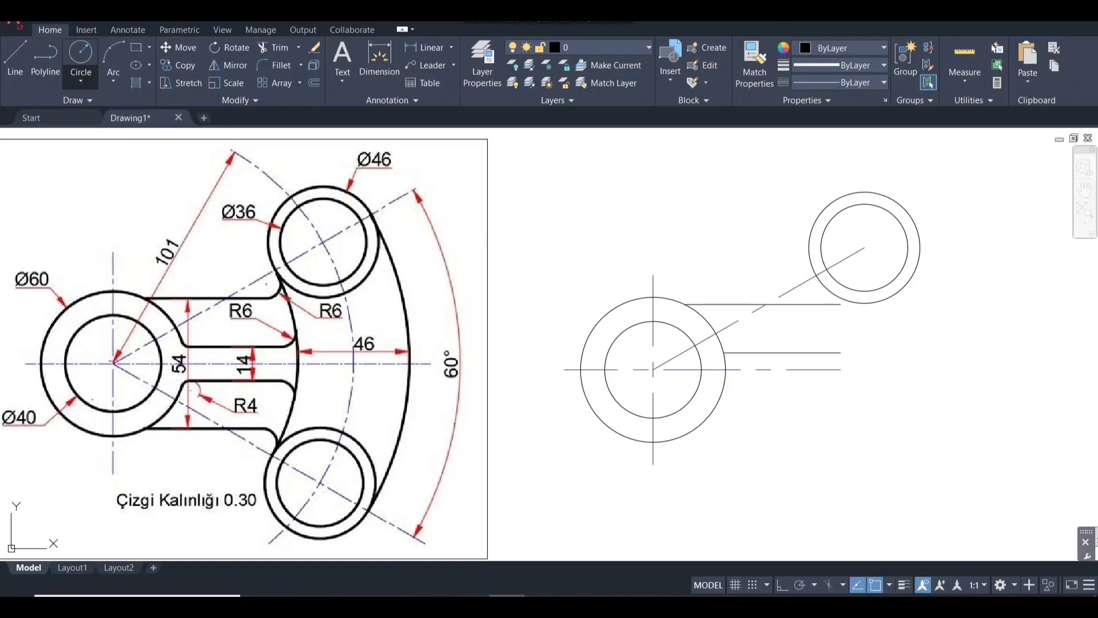
click(819, 287)
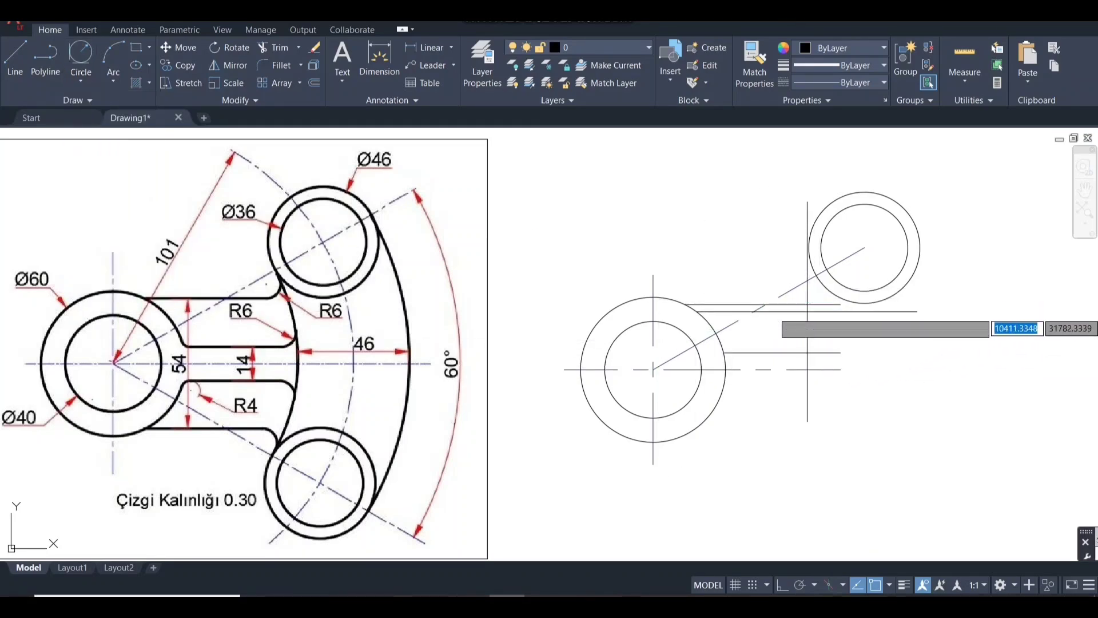
click(806, 306)
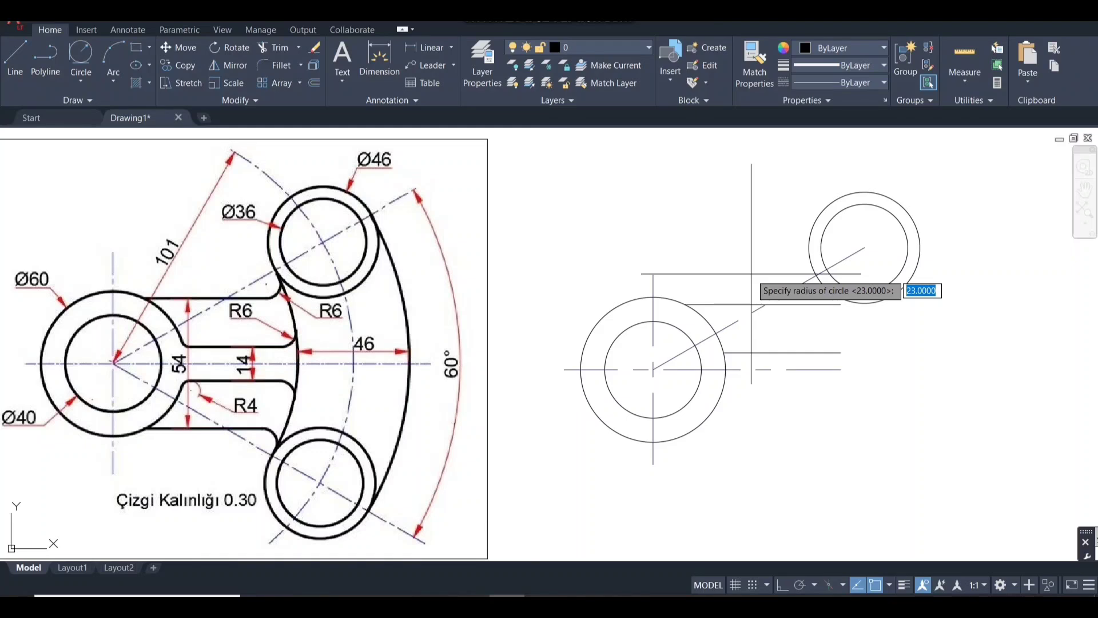
text(6)
key(Return)
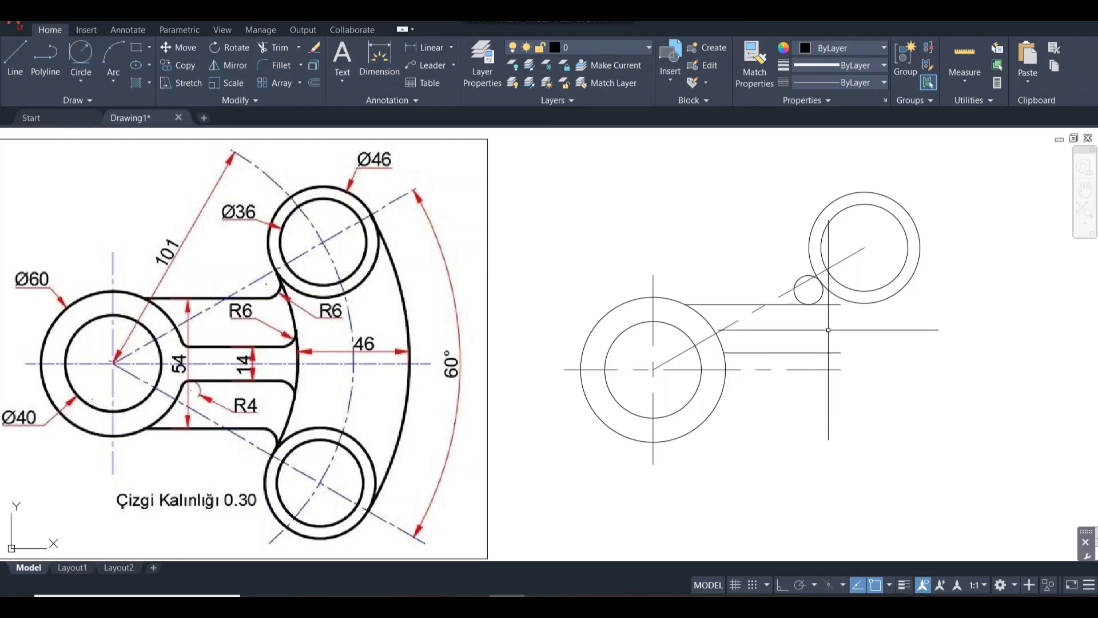
Step: Trim the R6 circle down to its fillet arc and trim the upper horizontal line's excess beyond the arc
text(t)
key(Return)
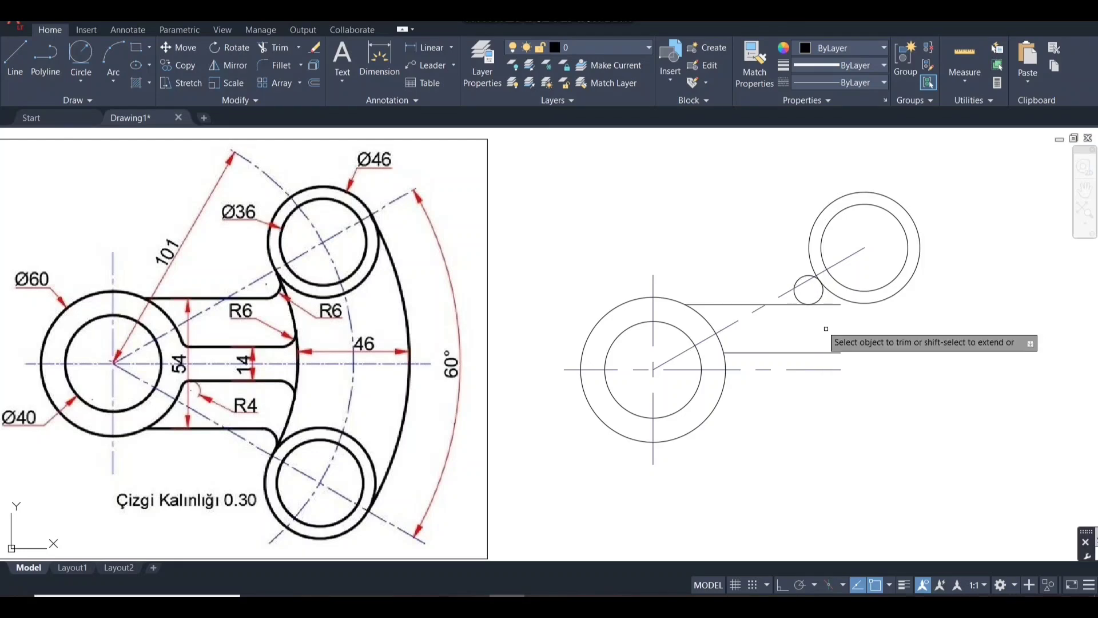
click(797, 292)
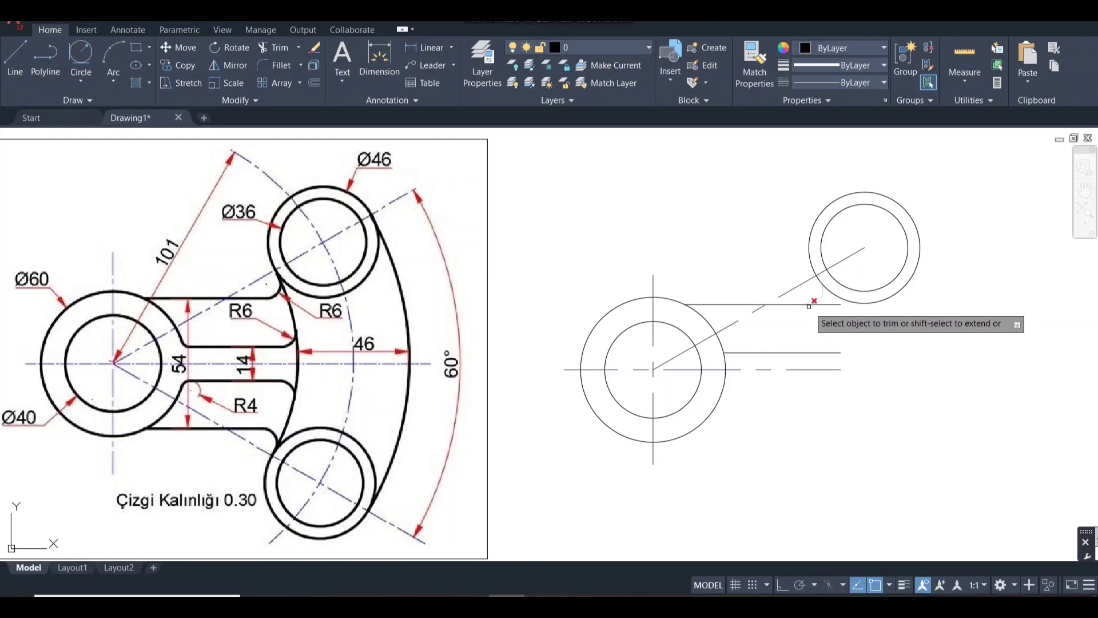
key(Escape)
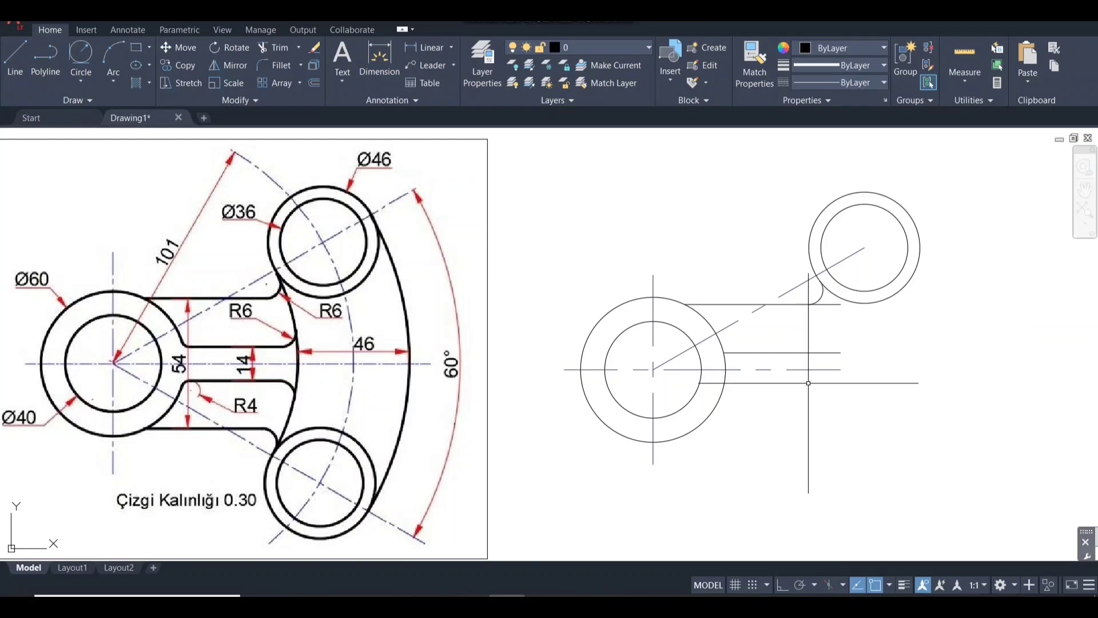
text(tr)
key(Return)
click(834, 303)
key(Escape)
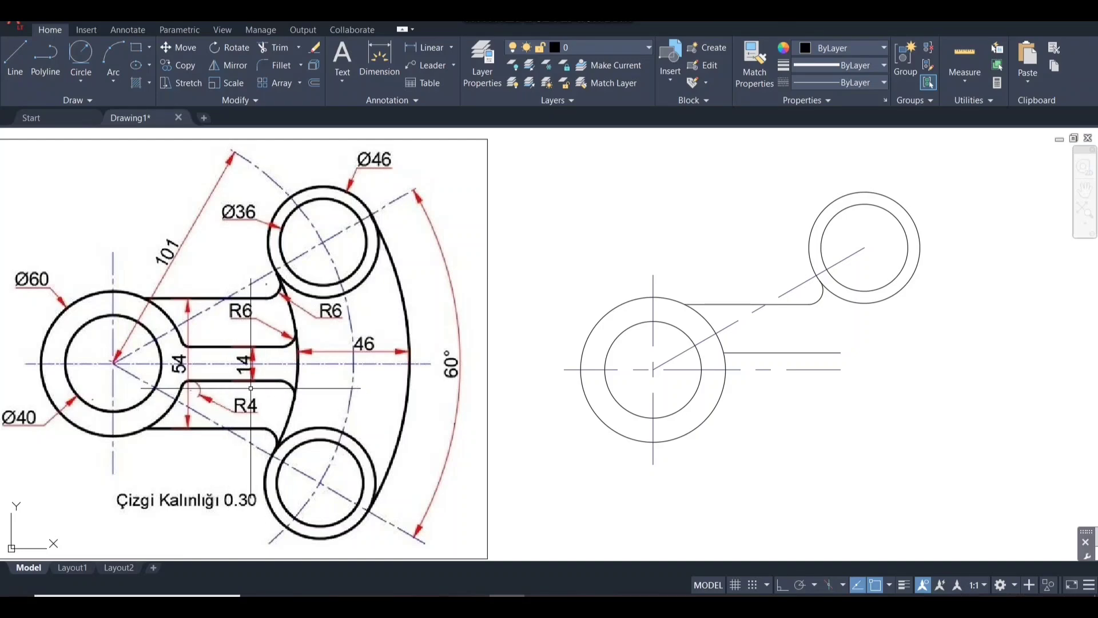
Step: Trim the part of the Ø60 circle lying between the inner horizontal arm line and the horizontal centreline
text(tr)
key(Return)
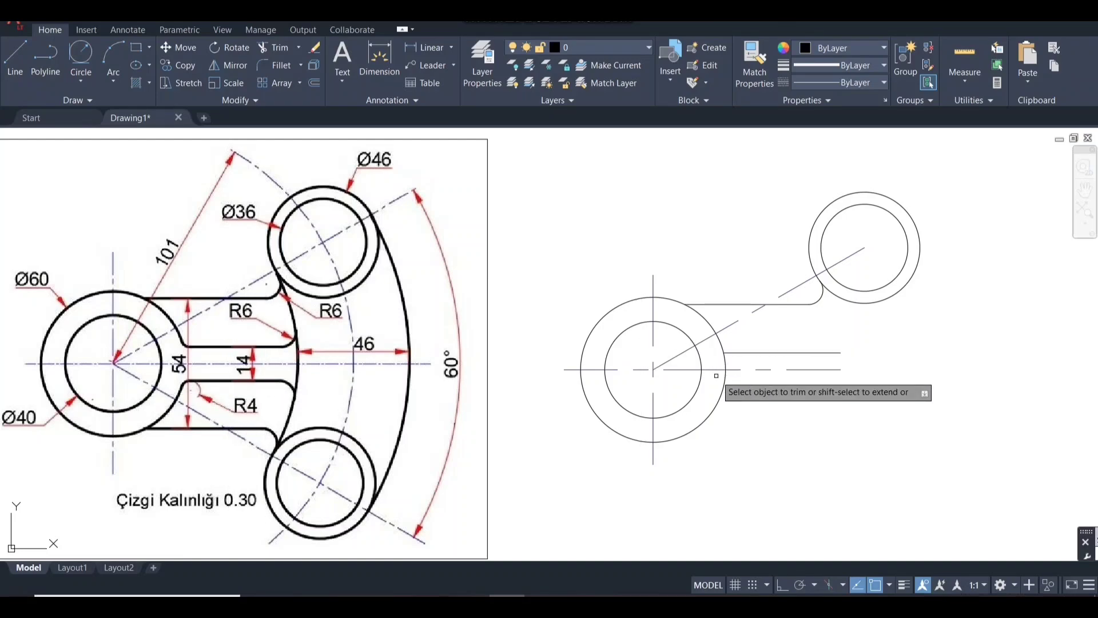
click(724, 360)
key(Escape)
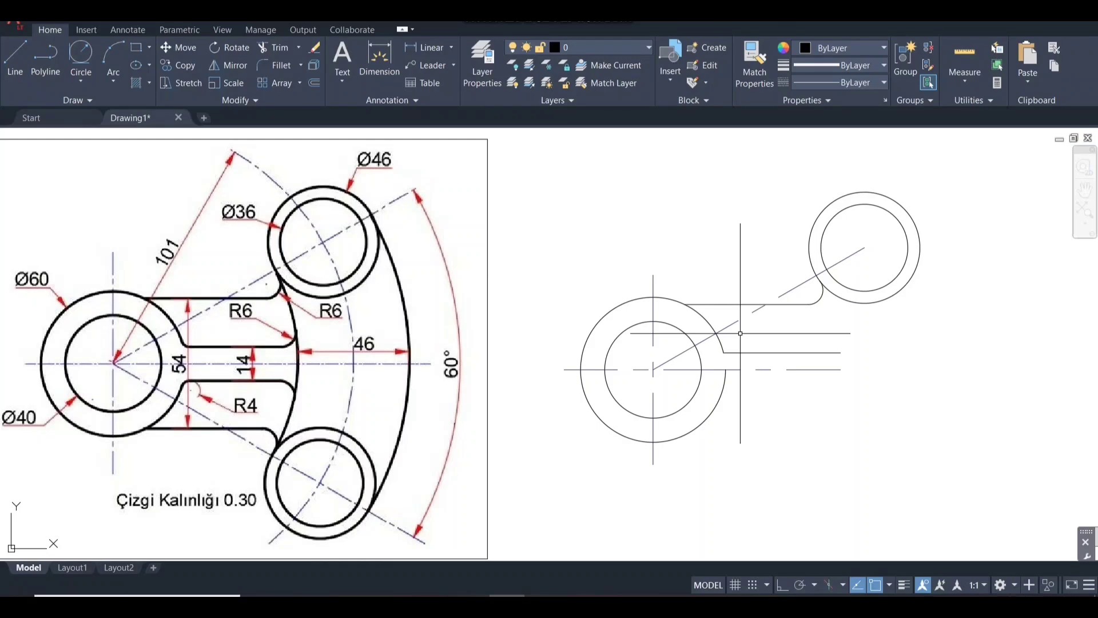
key(Return)
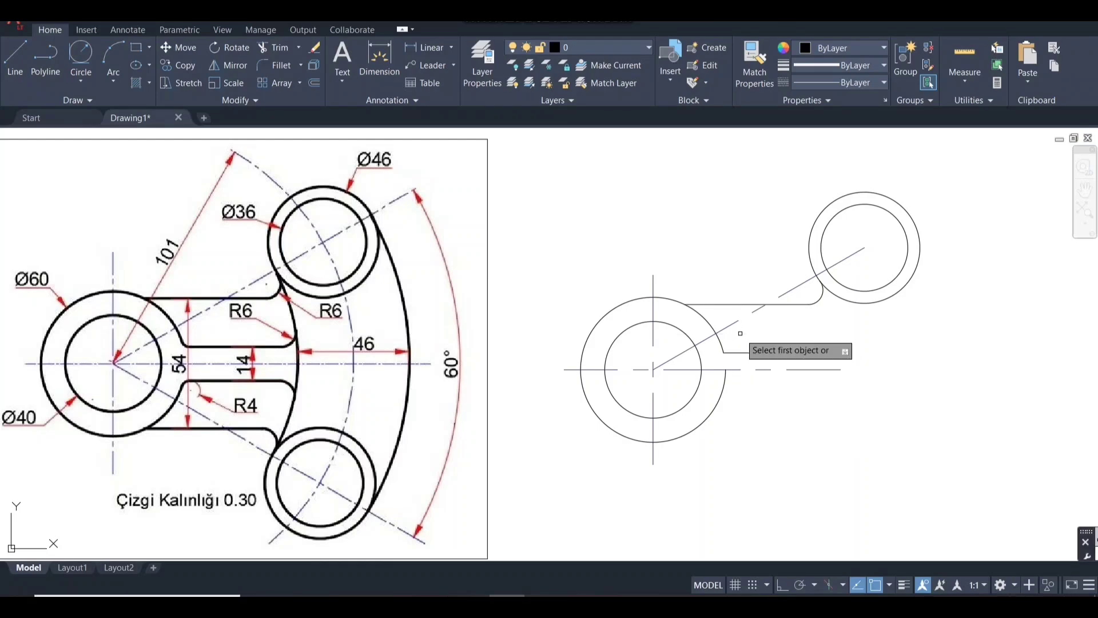
click(722, 341)
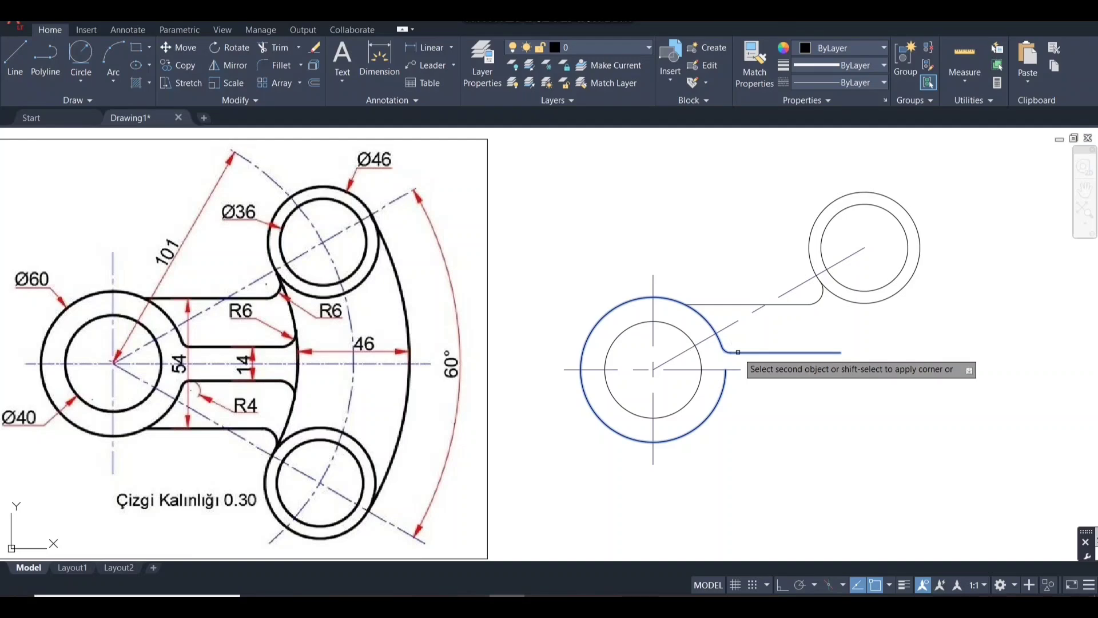
click(737, 352)
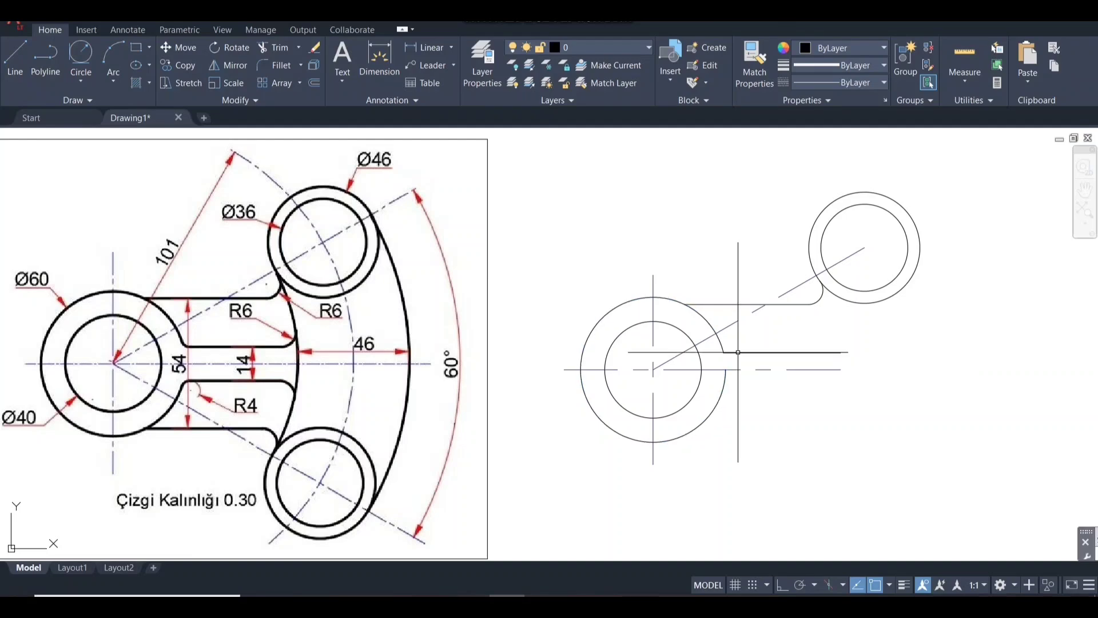
Step: Fillet the corner between the Ø60 circle and the inner horizontal arm line with radius 4
text(F)
key(Return)
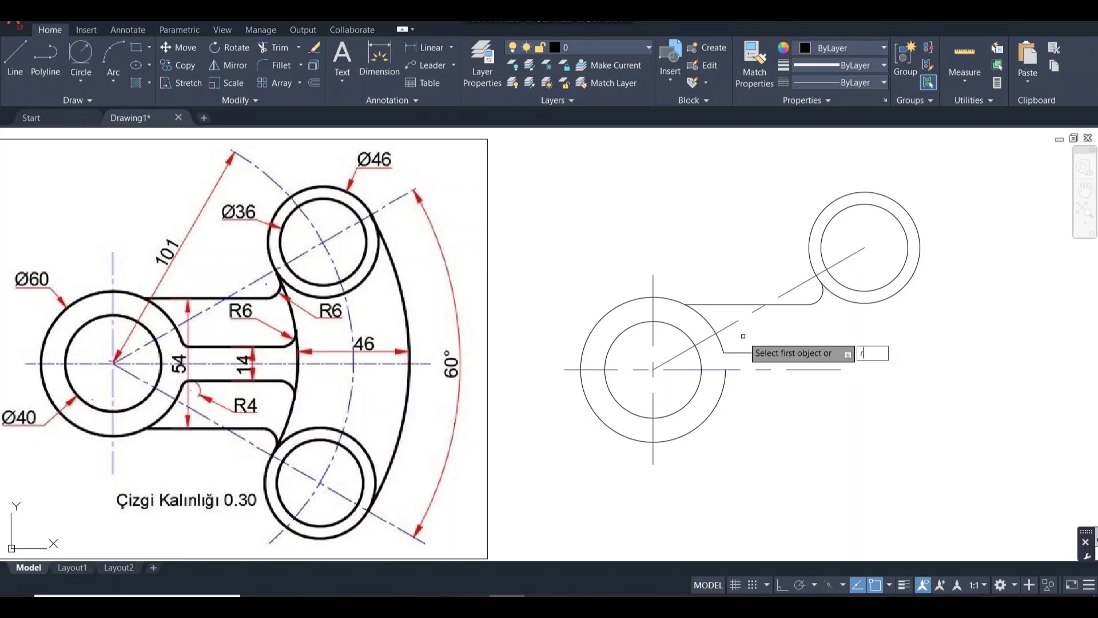
text(r)
key(Return)
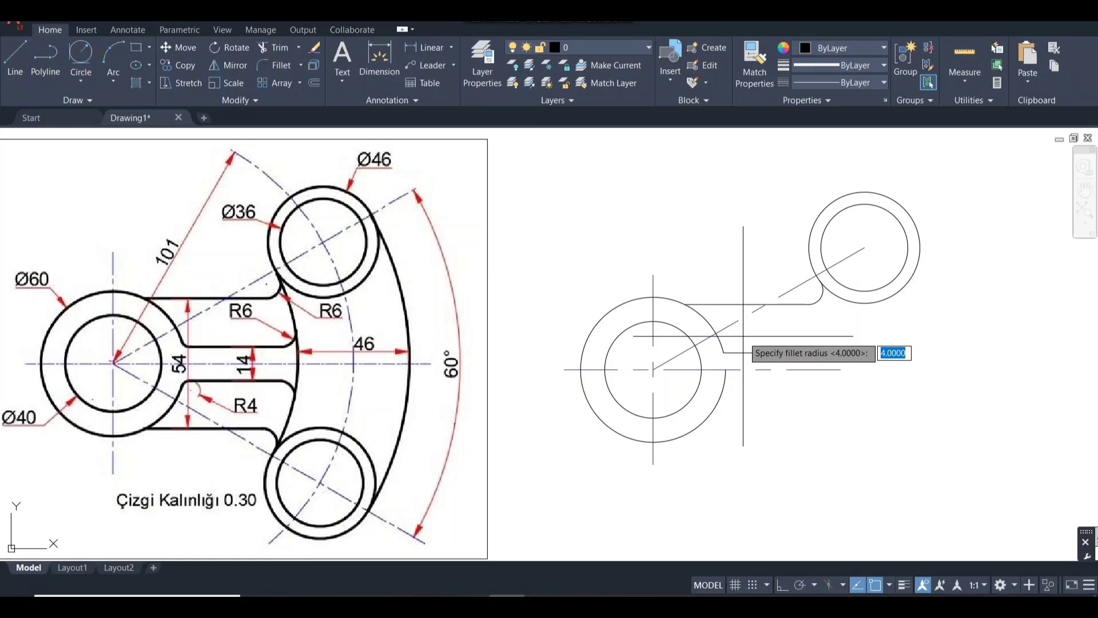
key(Return)
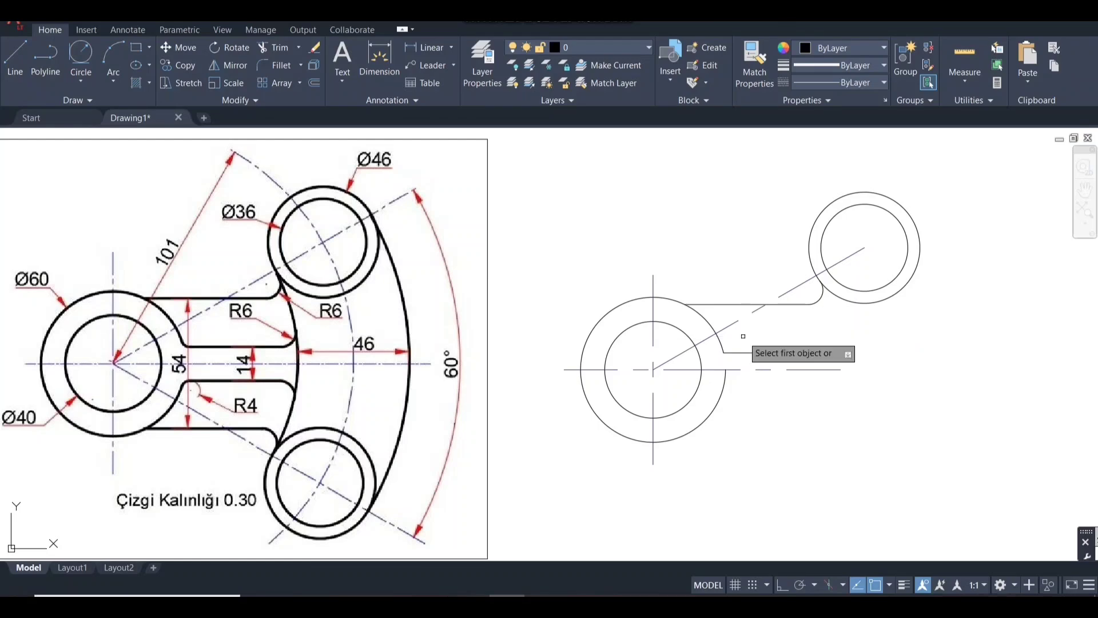
click(724, 344)
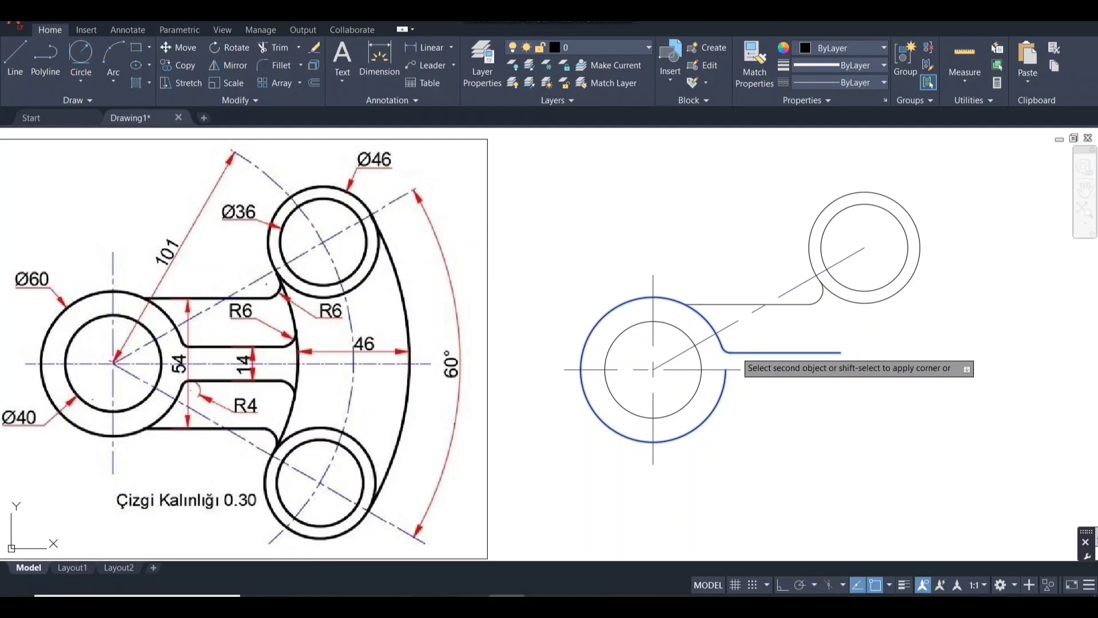
click(735, 352)
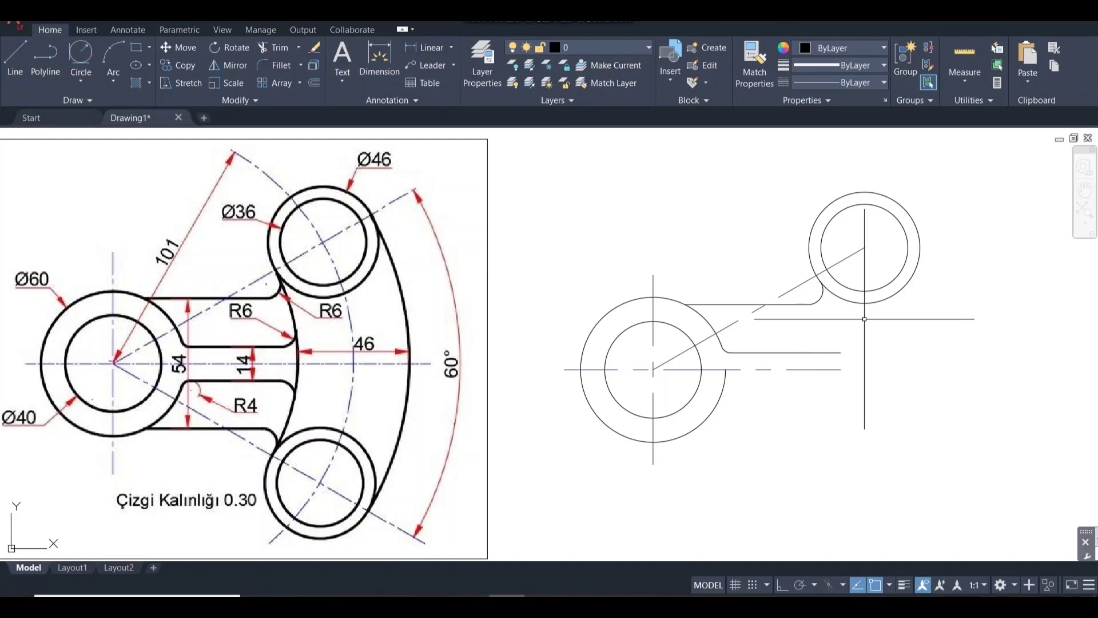
Step: Mirror the Ø36 and Ø46 circles, inclined line, both arm lines and their R6 and R4 fillets across the horizontal centreline, keeping the originals
click(894, 307)
click(781, 182)
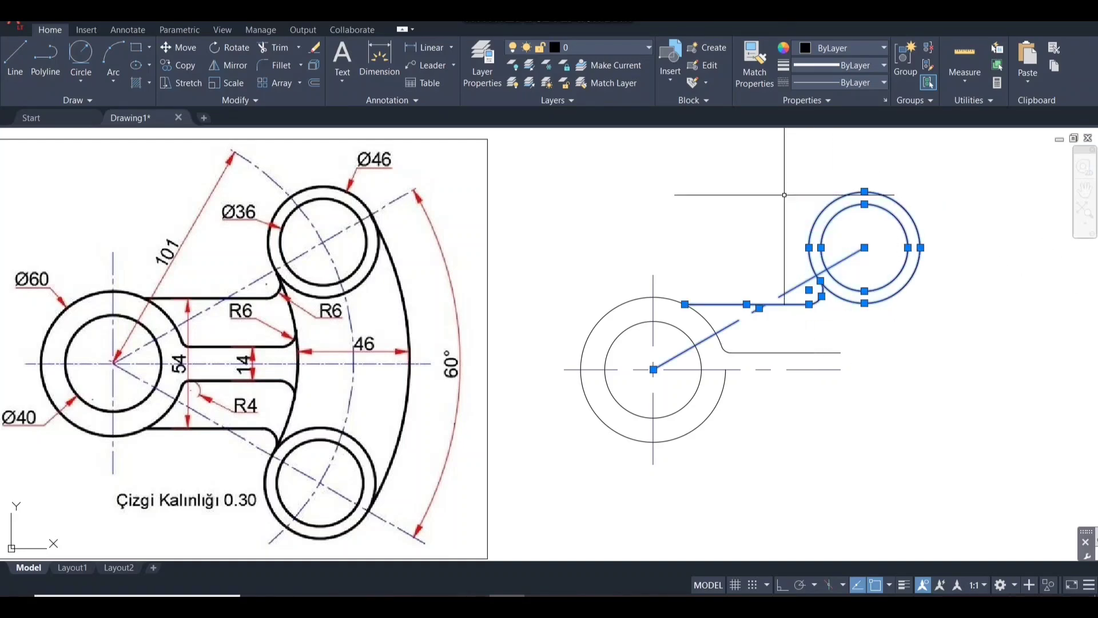
click(735, 351)
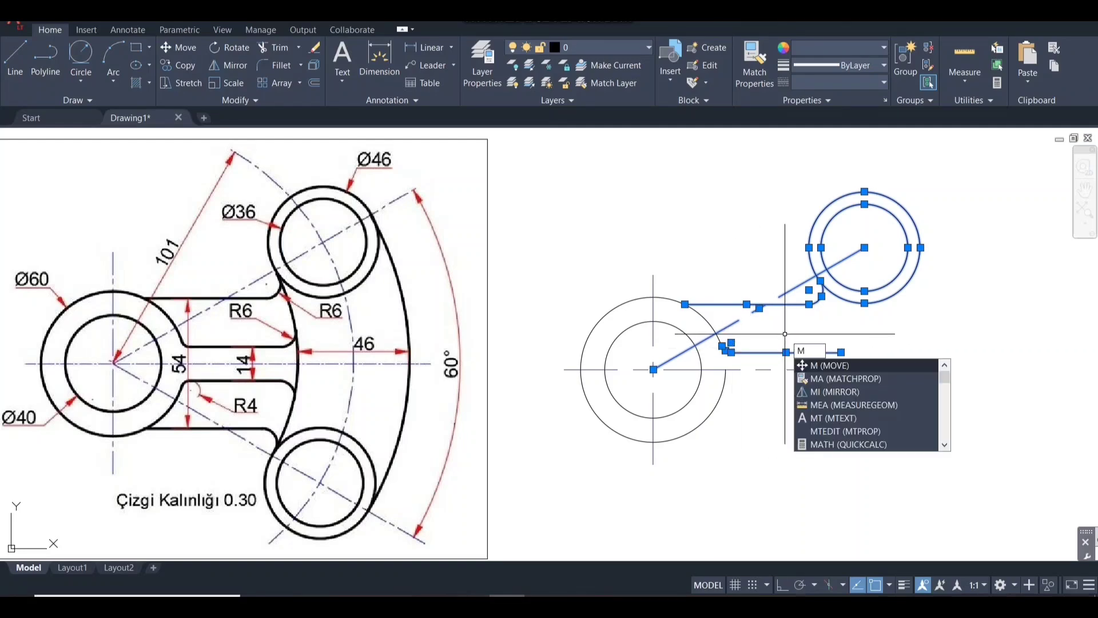
text(i)
key(Return)
click(841, 370)
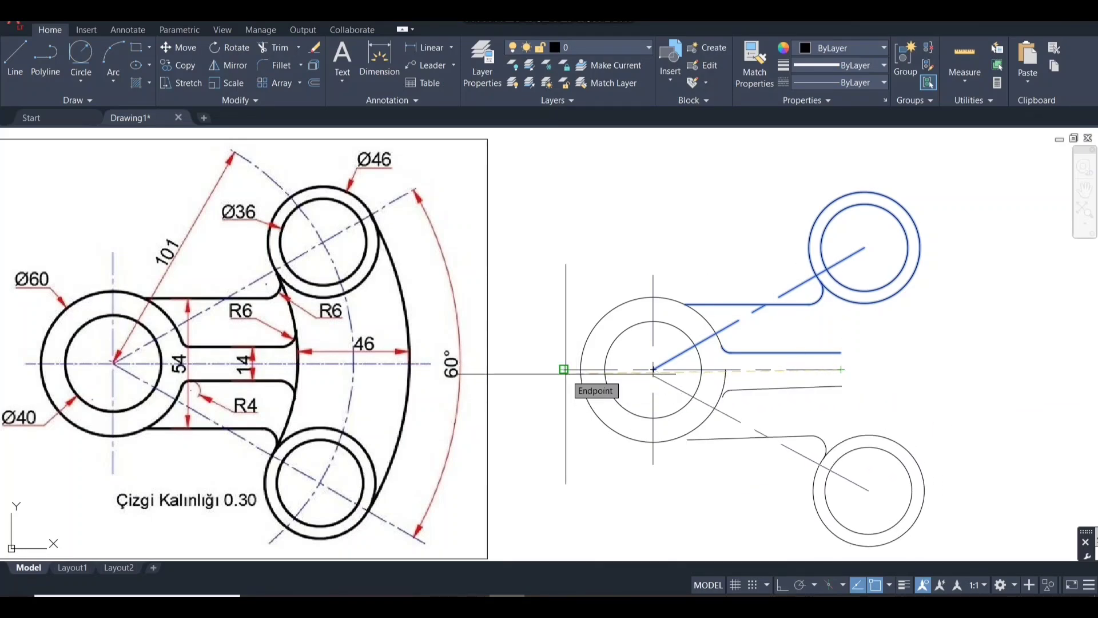
scroll(563, 369, up, 4)
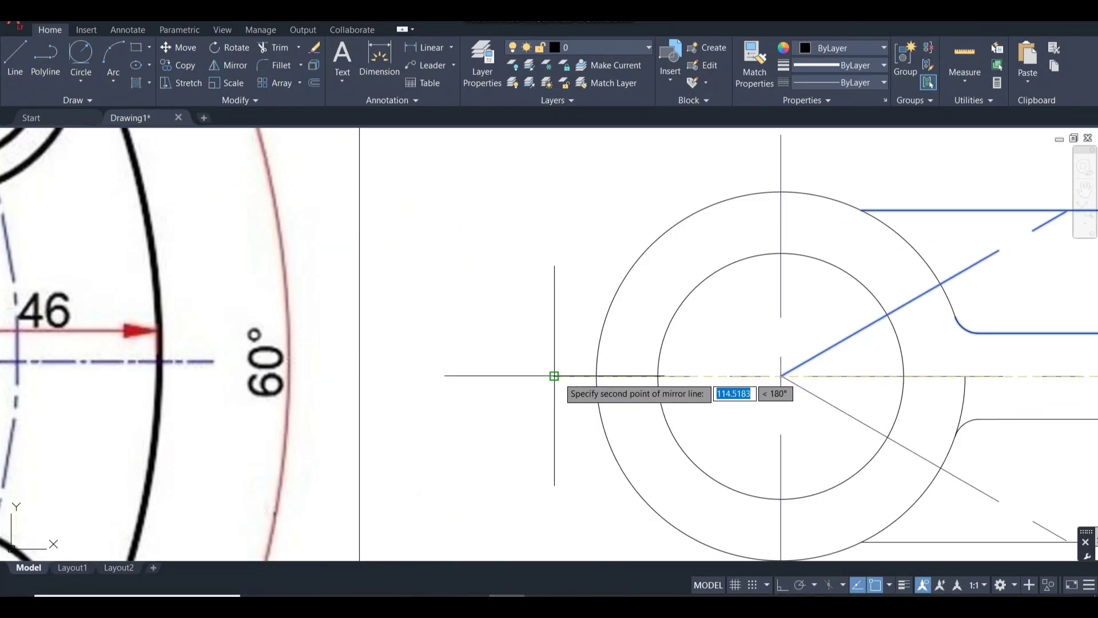
click(555, 376)
key(Return)
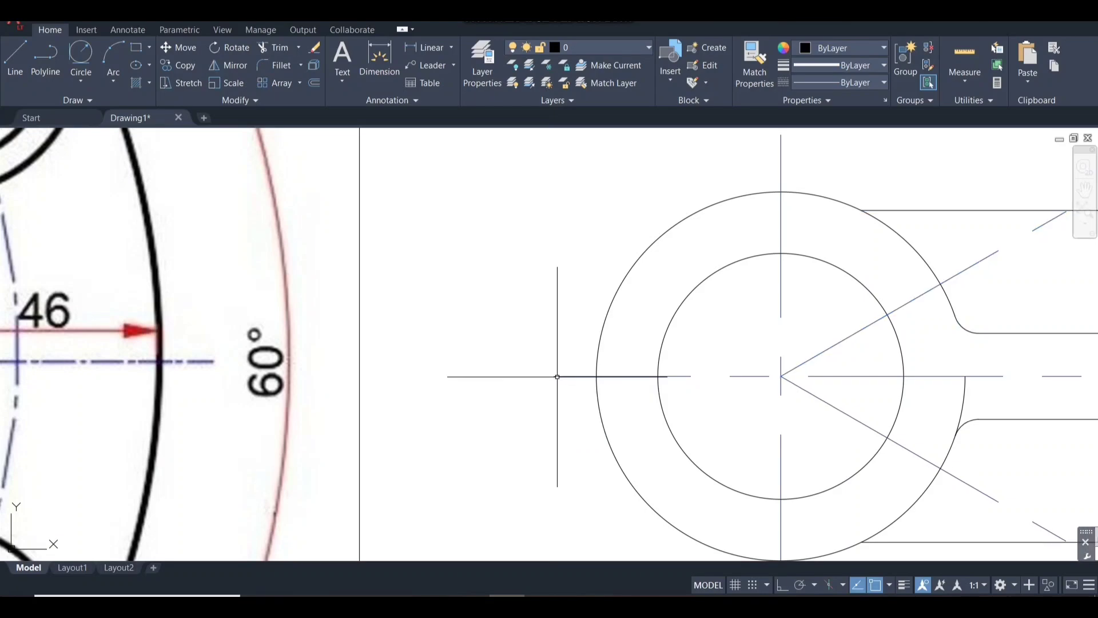
scroll(549, 326, down, 4)
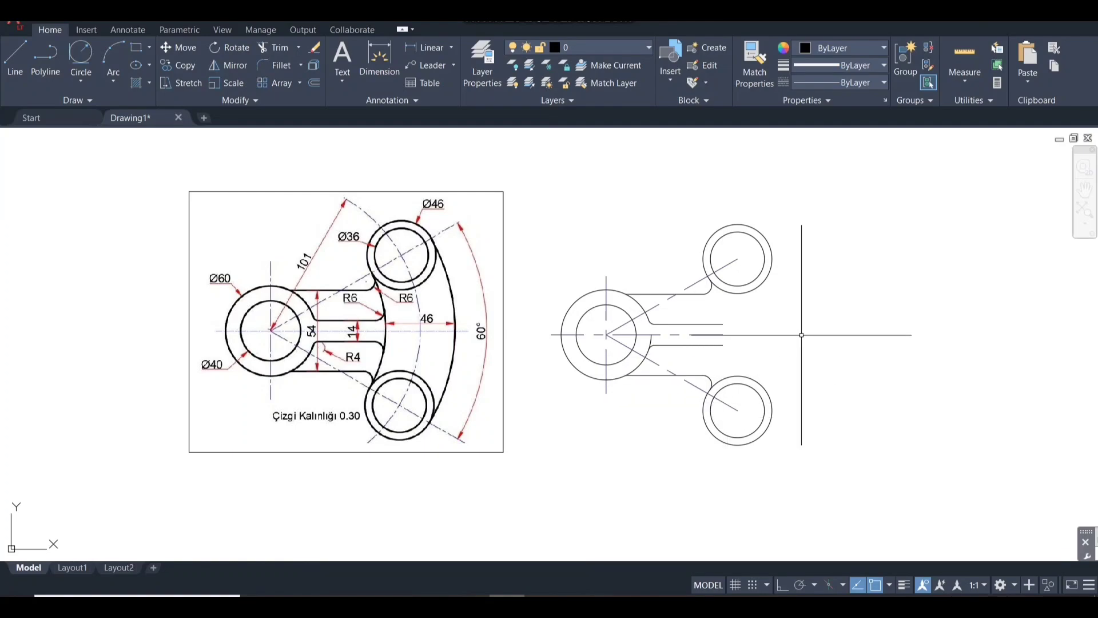
Step: Draw a Tan, Tan, Tan circle tangent to the upper Ø46 circle, the lower Ø46 circle and the far side of the Ø60 circle
scroll(369, 286, up, 2)
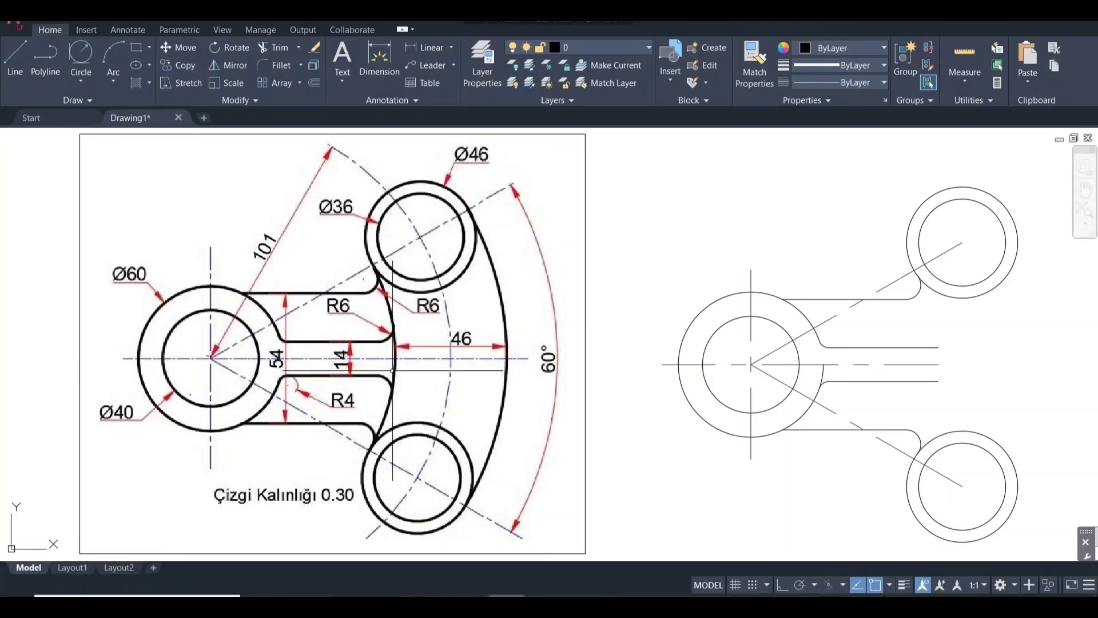
click(80, 80)
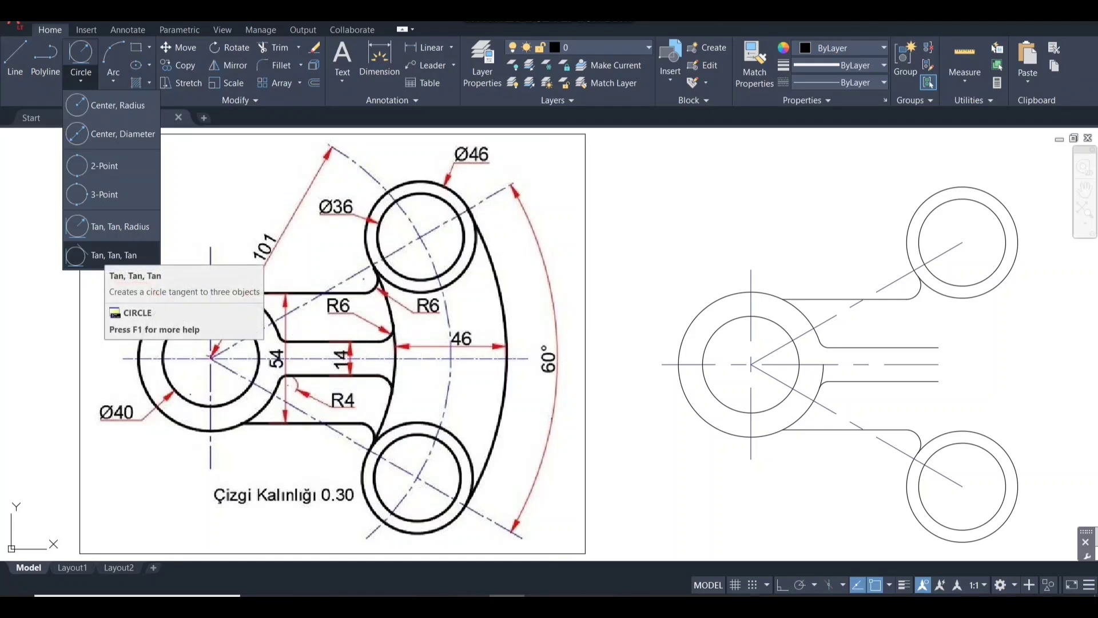
click(106, 255)
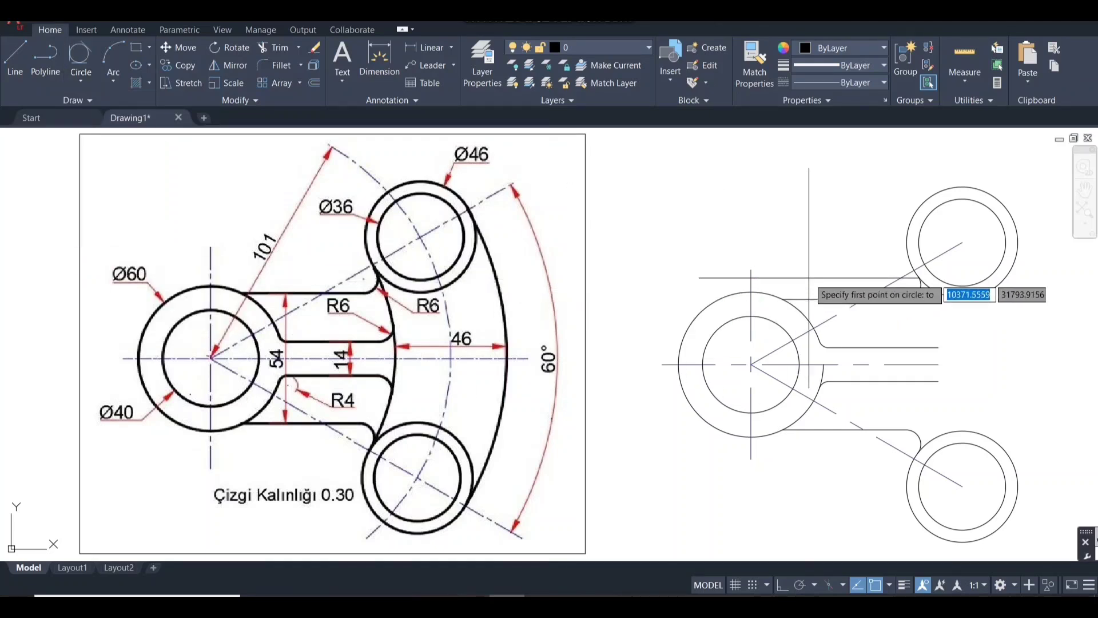
click(908, 254)
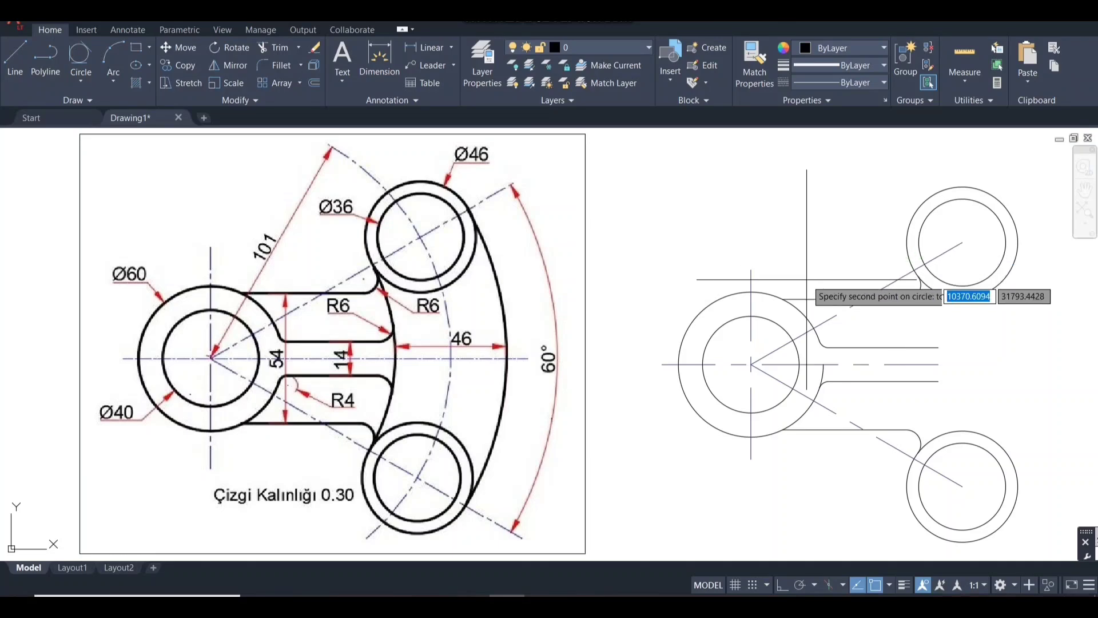
click(908, 485)
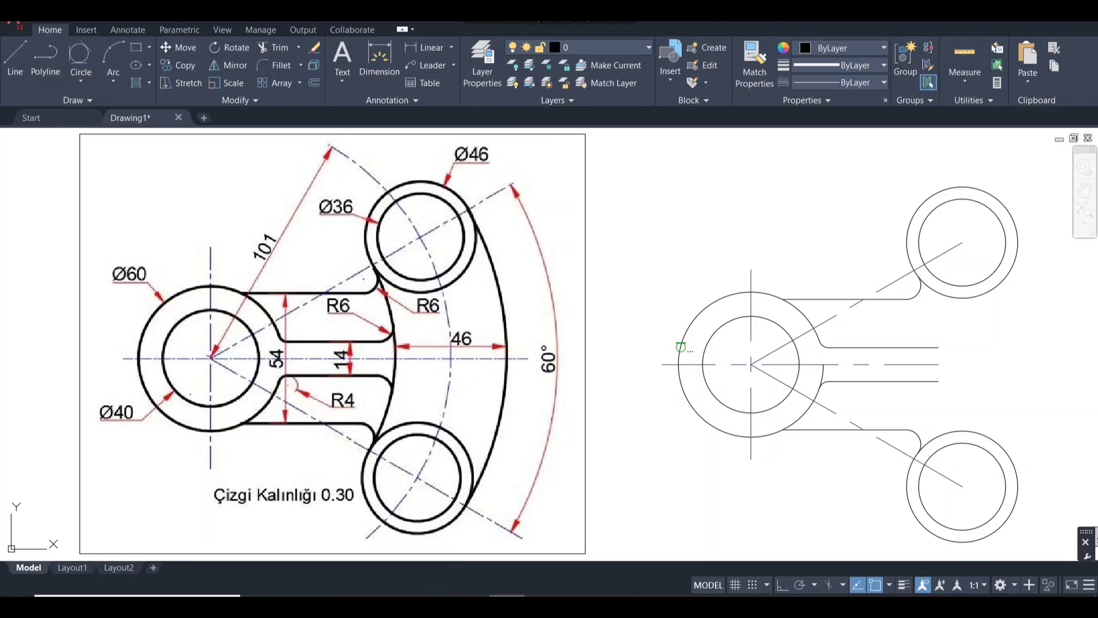
click(681, 347)
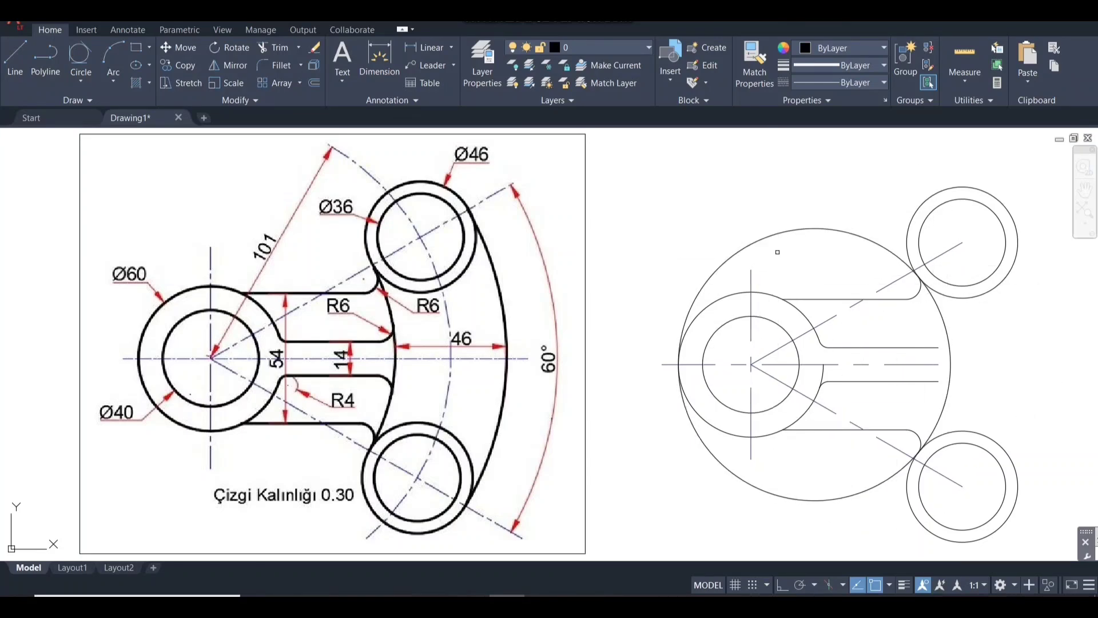
Step: Trim the large tangent circle down to the arc joining the upper and lower Ø46 circles
click(772, 237)
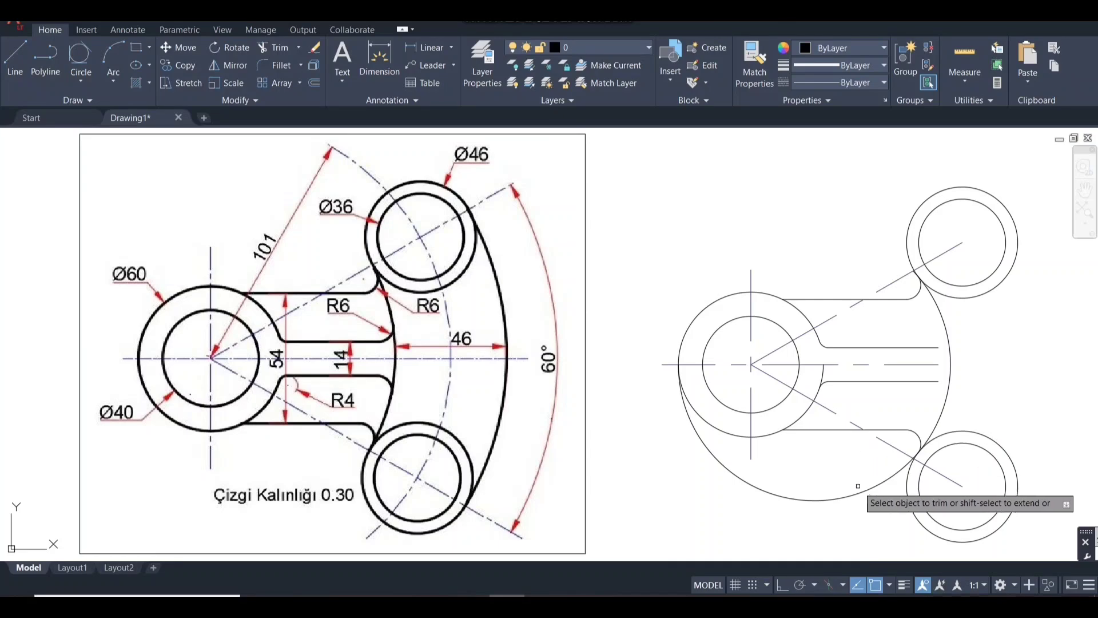
scroll(910, 286, up, 5)
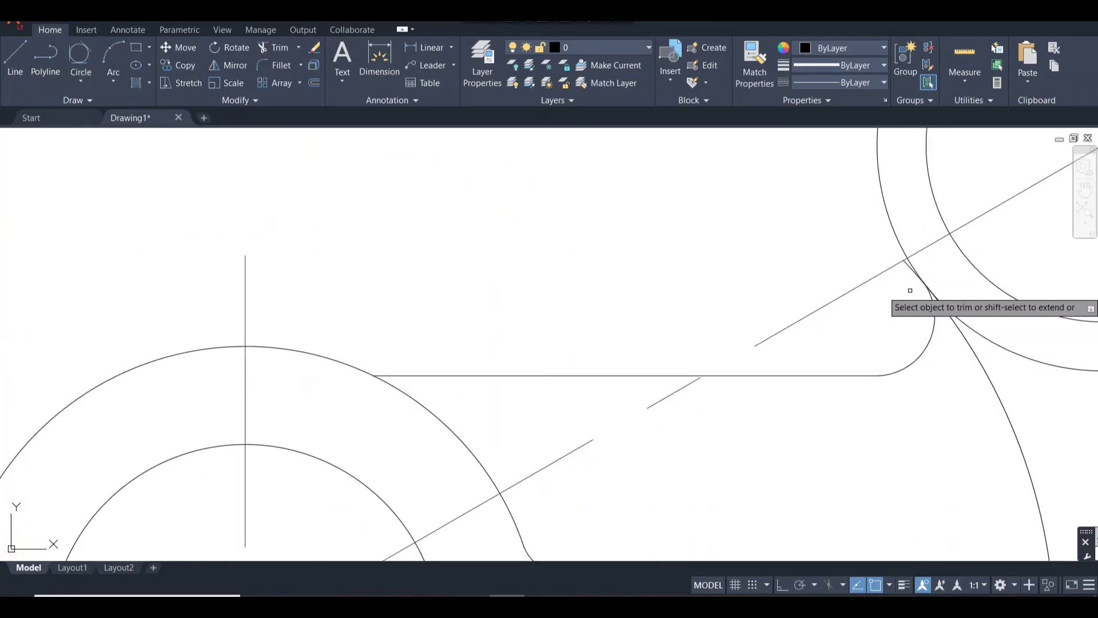
scroll(683, 269, down, 5)
scroll(716, 454, up, 3)
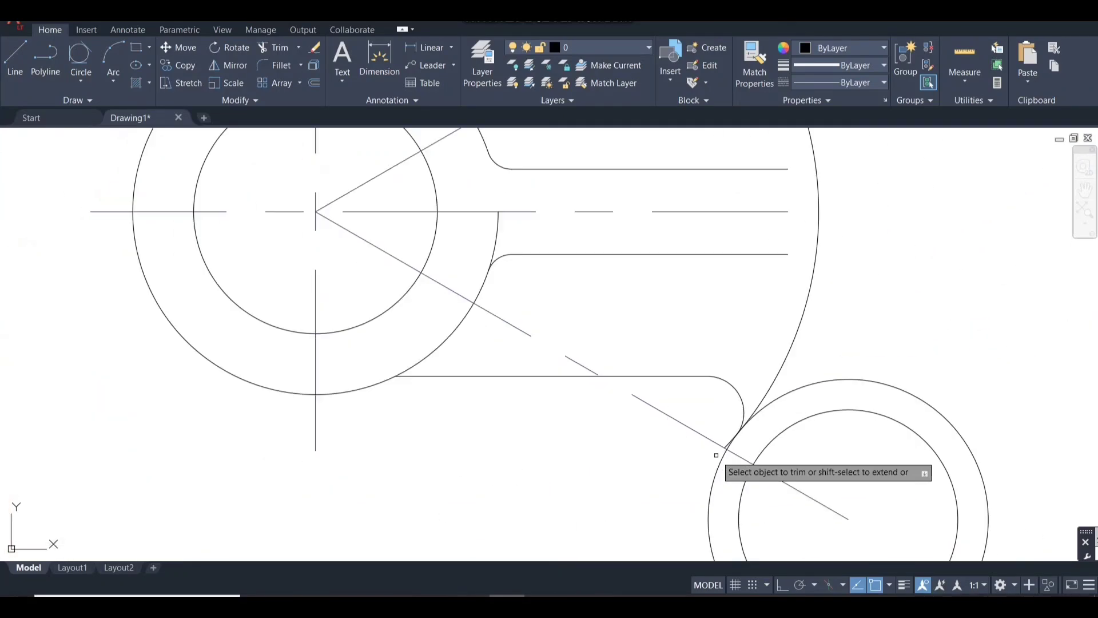
scroll(715, 453, up, 2)
scroll(736, 448, down, 4)
key(Escape)
middle_click(595, 426)
middle_click(595, 426)
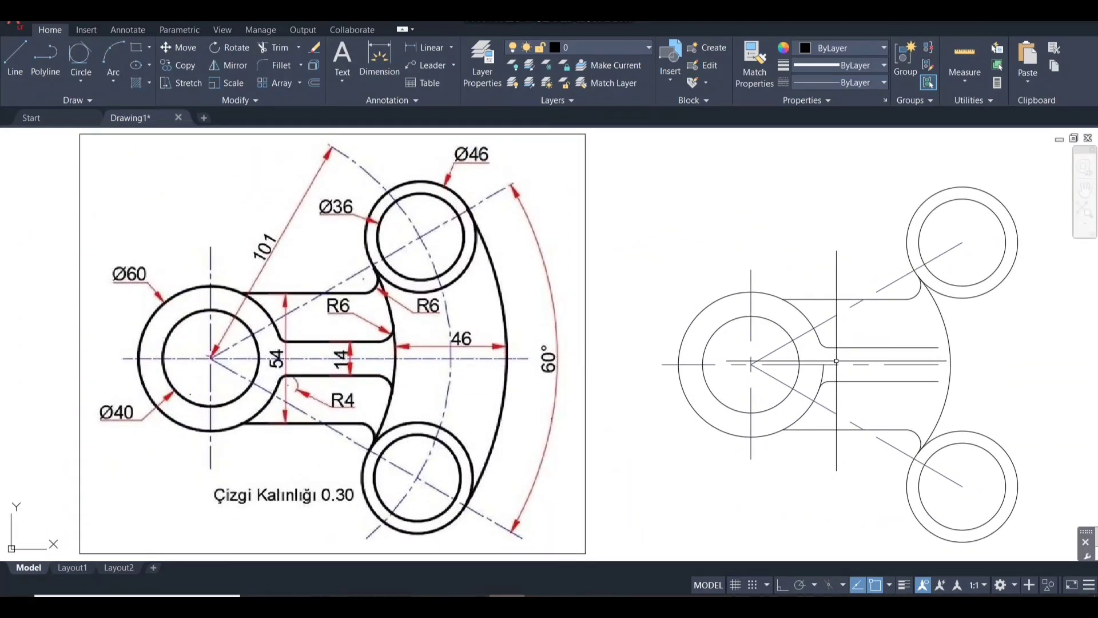
Step: Offset the connecting arc outward by 46, away from the hub, to form the bracket's outer arc
middle_drag(761, 380, 690, 382)
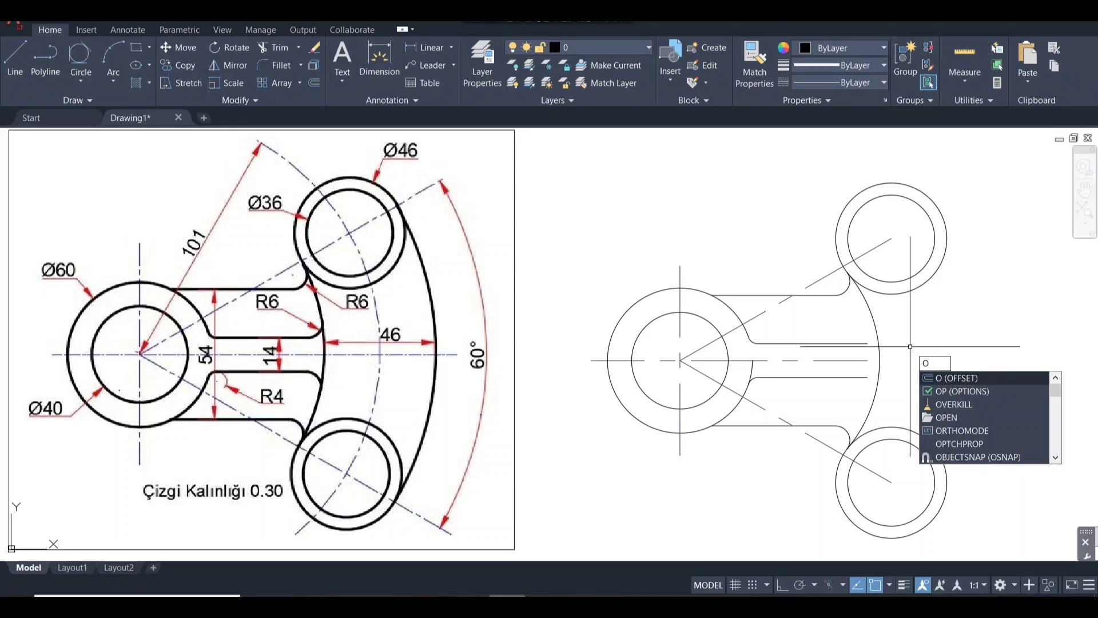
key(Return)
text(46)
key(Return)
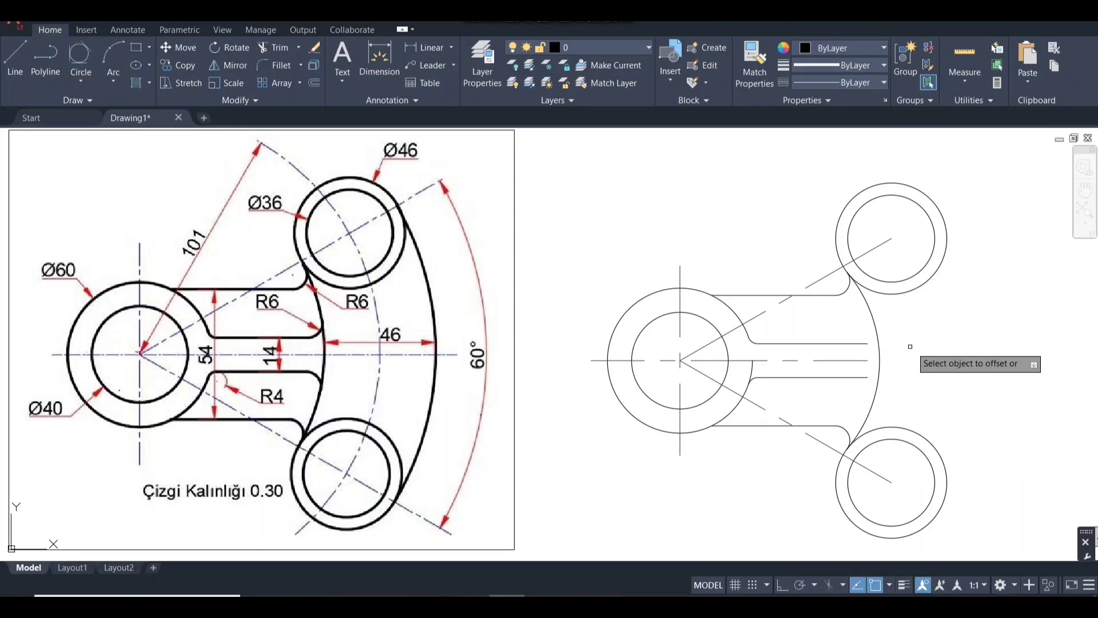
click(873, 330)
click(951, 325)
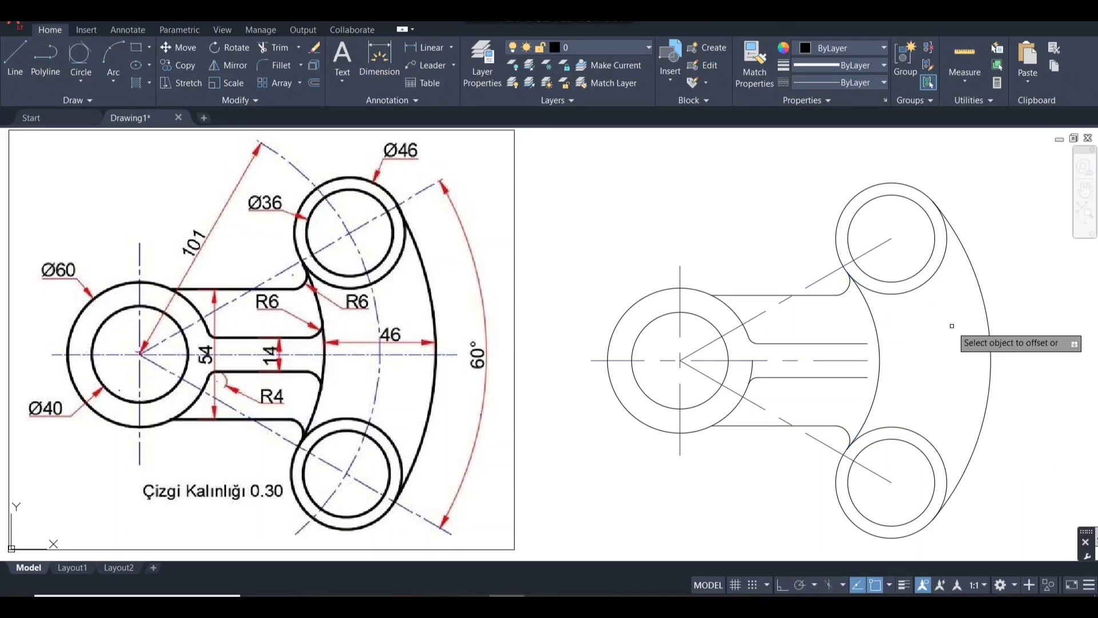
key(Return)
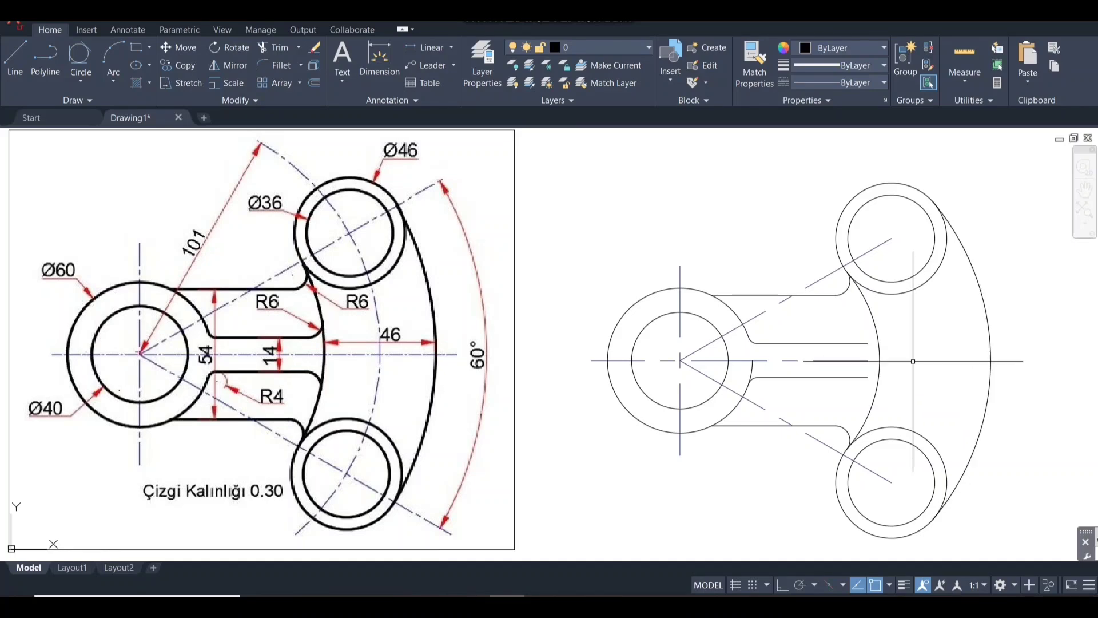
Step: Extend the two inner horizontal arm lines to meet the inner connecting arc
text(ex)
key(Return)
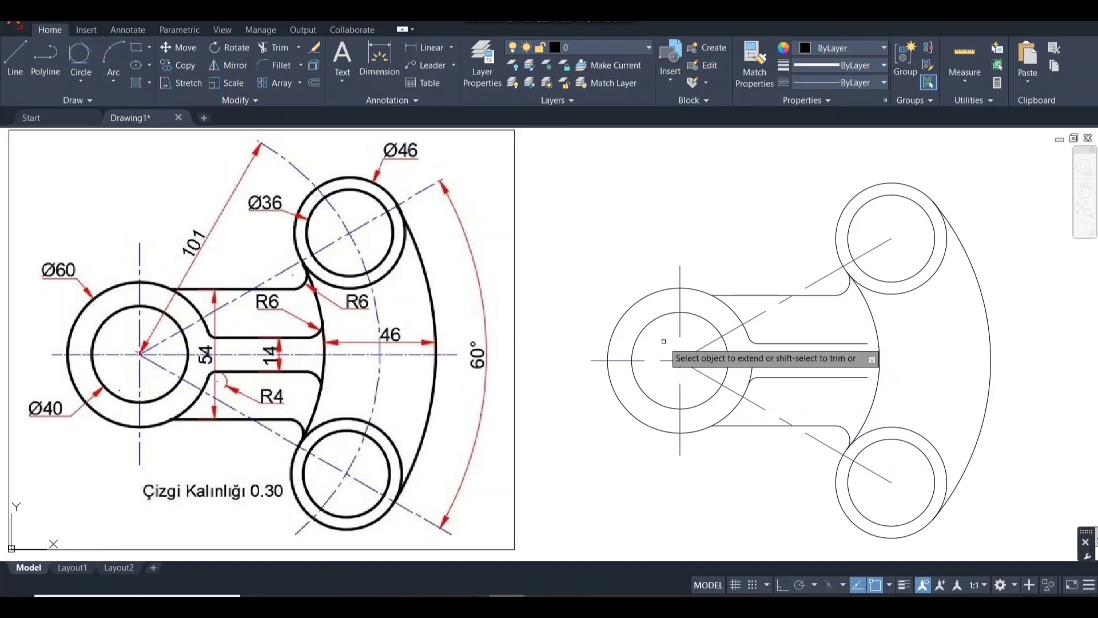
click(860, 343)
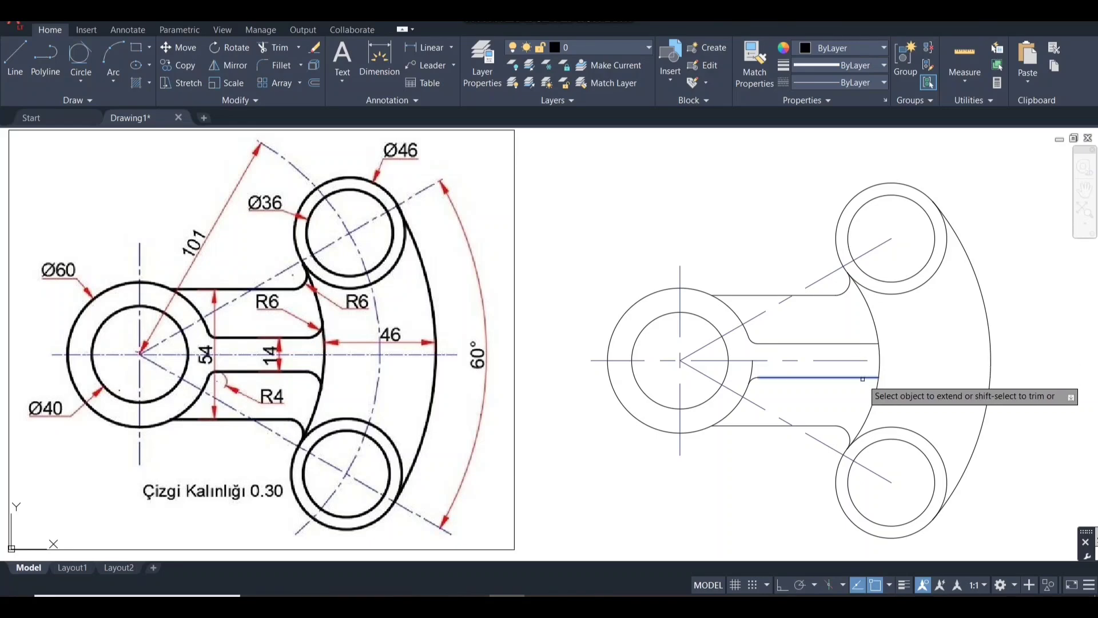
click(862, 378)
key(Return)
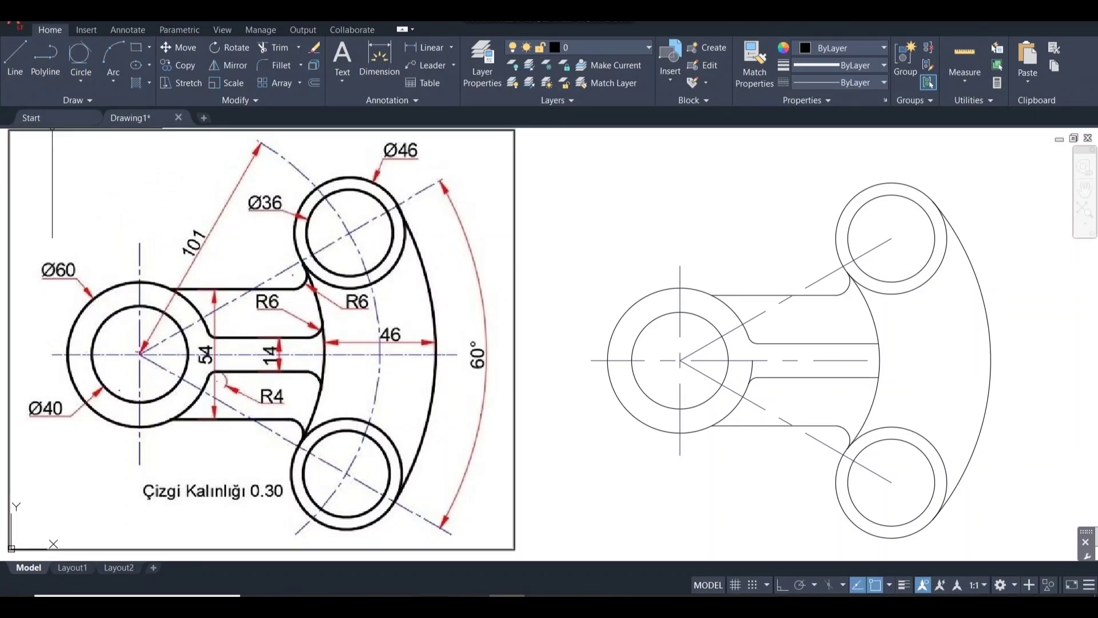
click(81, 81)
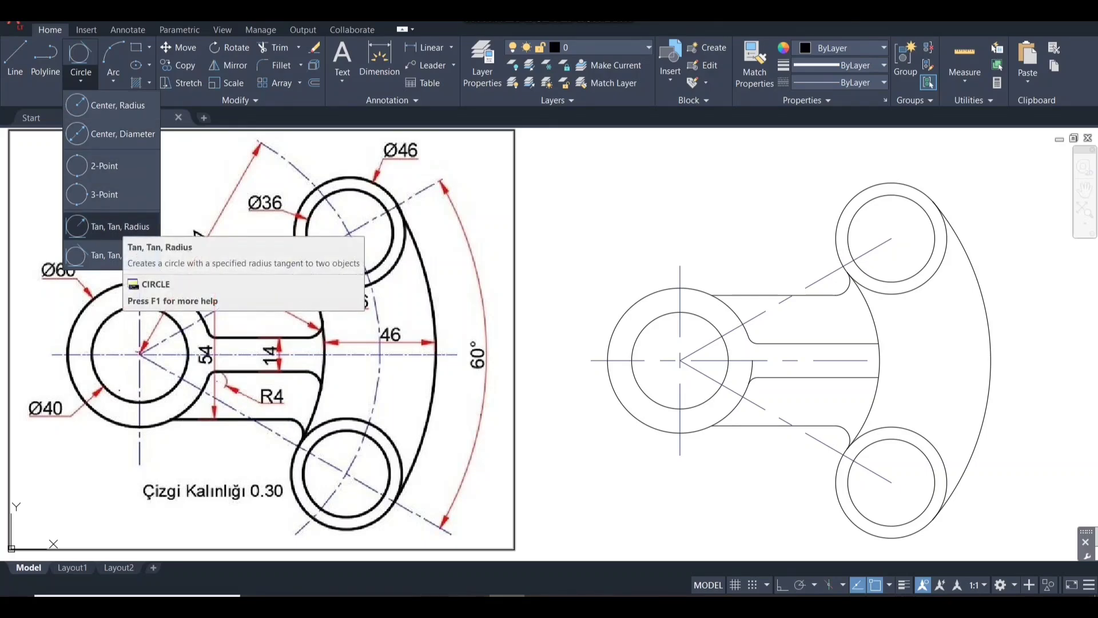
click(115, 227)
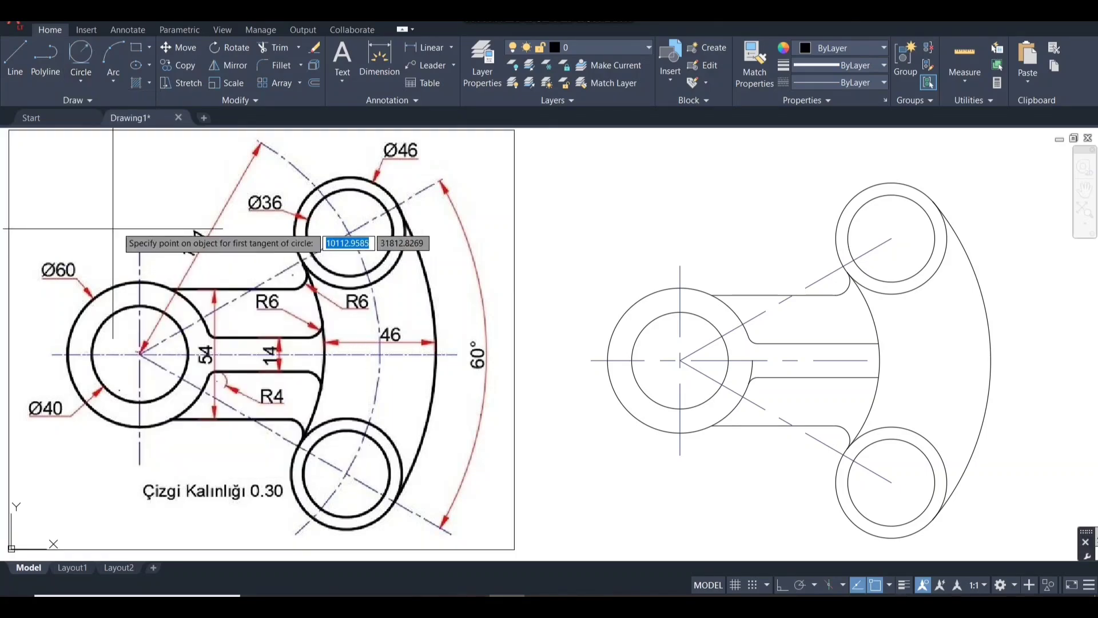
scroll(864, 334, up, 4)
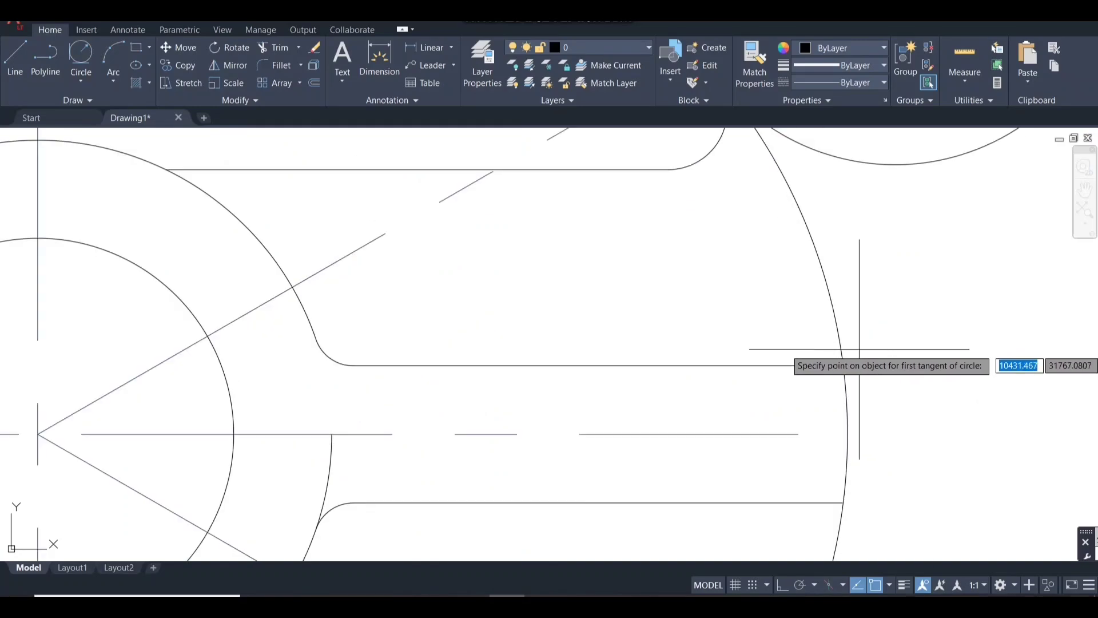
click(843, 344)
click(807, 363)
scroll(852, 262, down, 6)
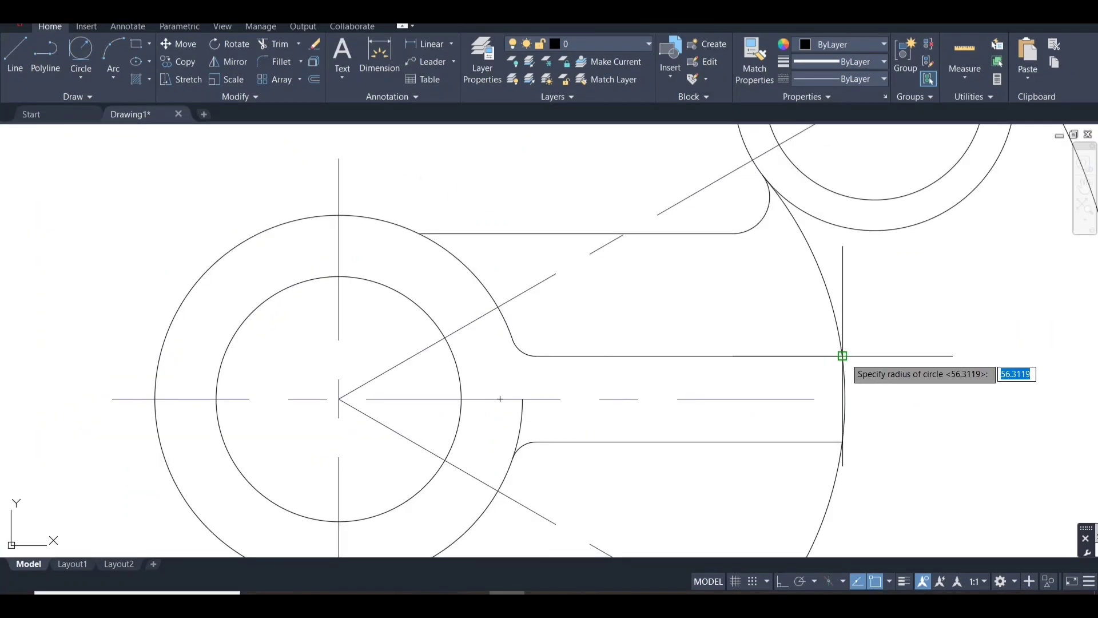
scroll(844, 354, up, 2)
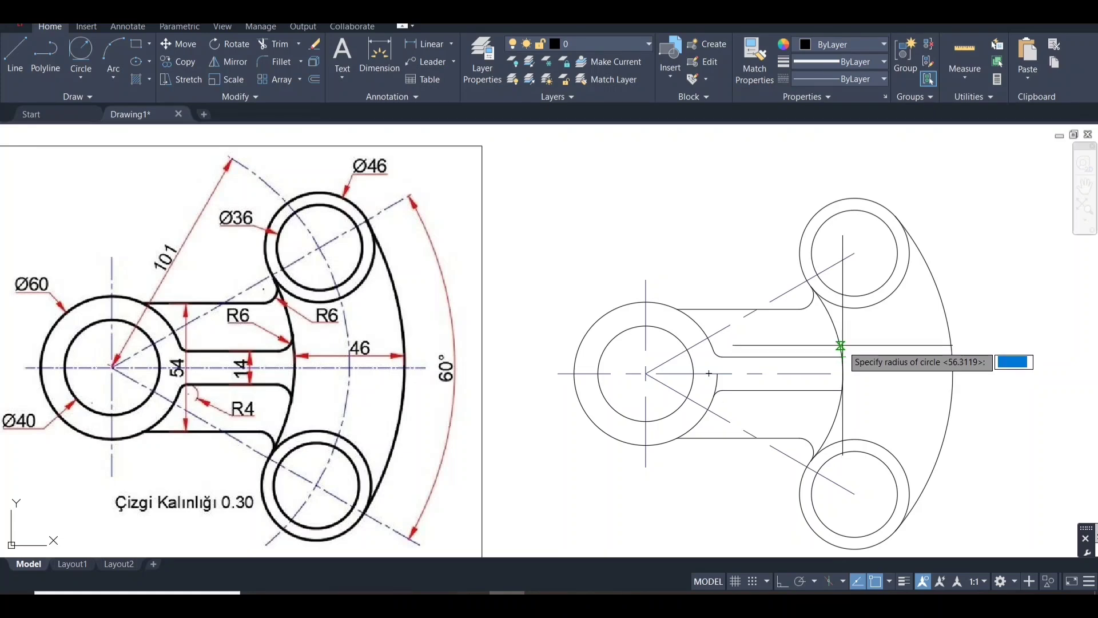
key(Escape)
Step: Draw a Tan, Tan, Radius circle of radius 6 between the inner connecting arc and upper inner arm line, trimming it to a fillet
click(81, 51)
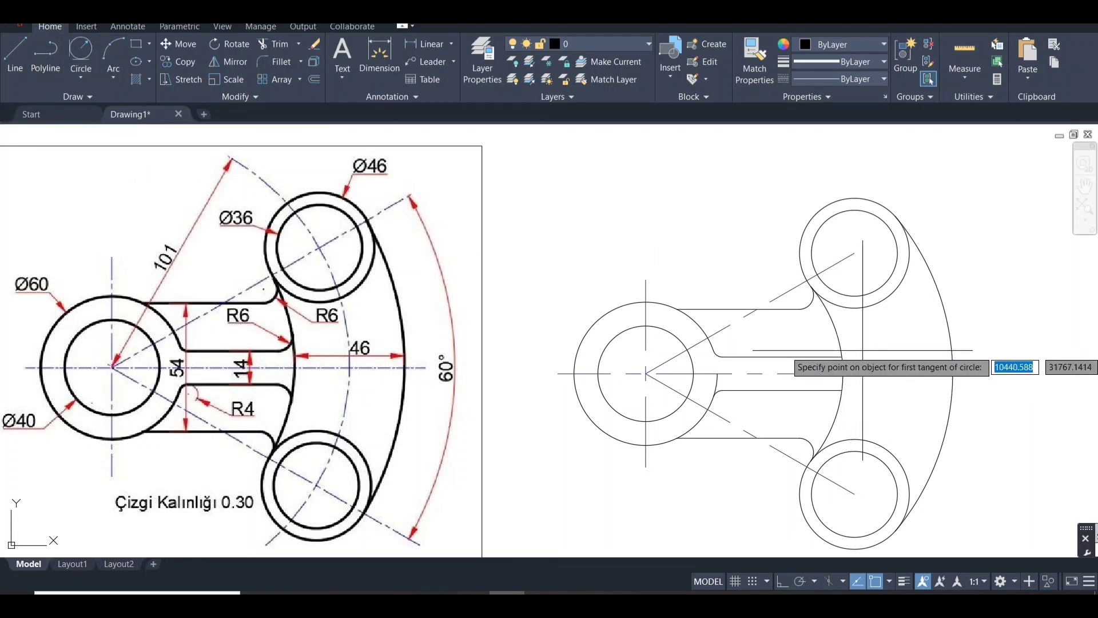
click(826, 359)
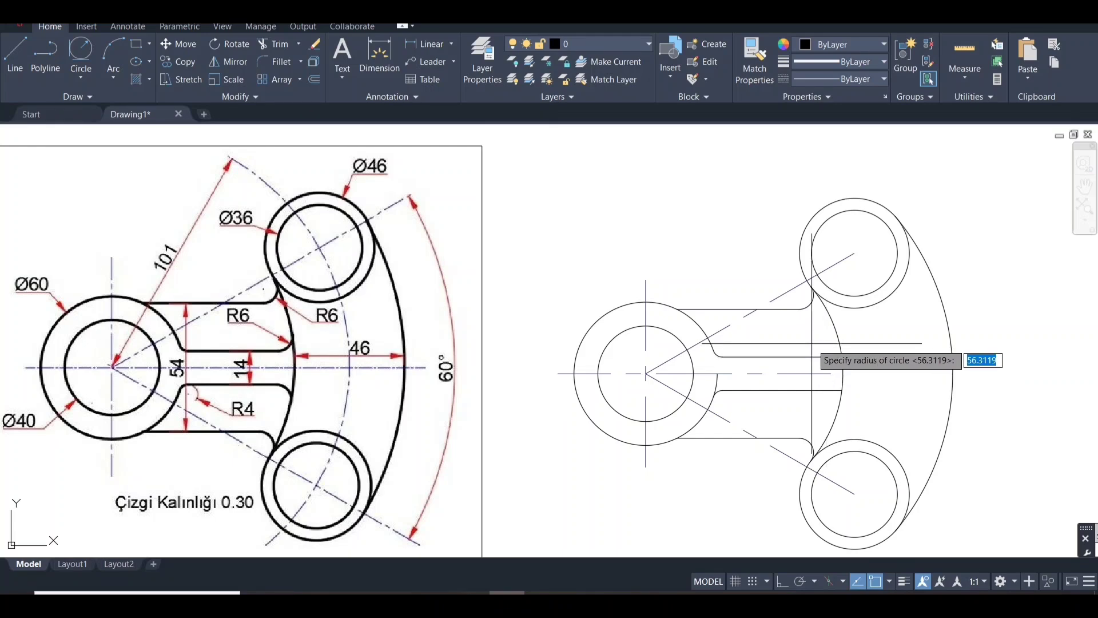
key(Return)
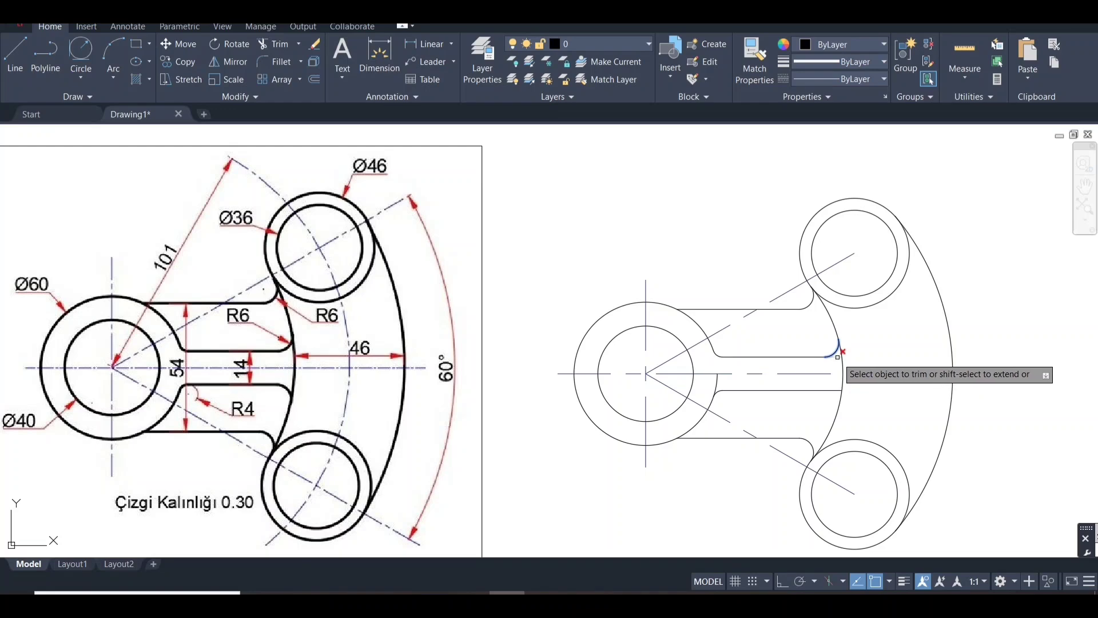
key(Escape)
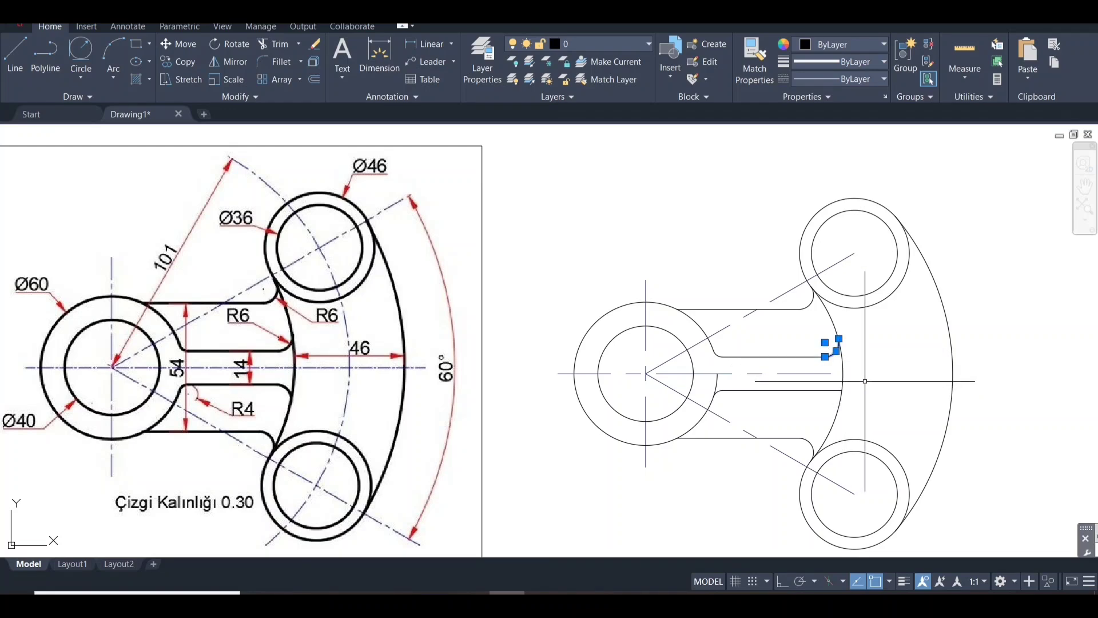
Step: Mirror the new upper inner fillet arc across the horizontal centerline onto the lower inner arm line, keeping the original
text(i)
key(Return)
click(830, 373)
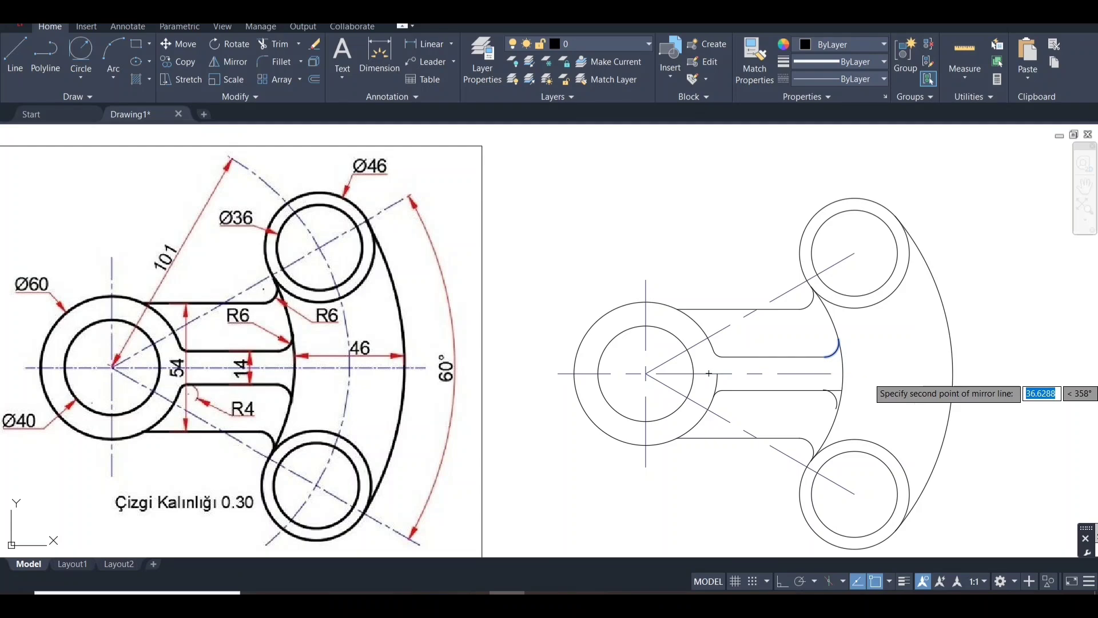
key(F8)
click(916, 376)
key(Return)
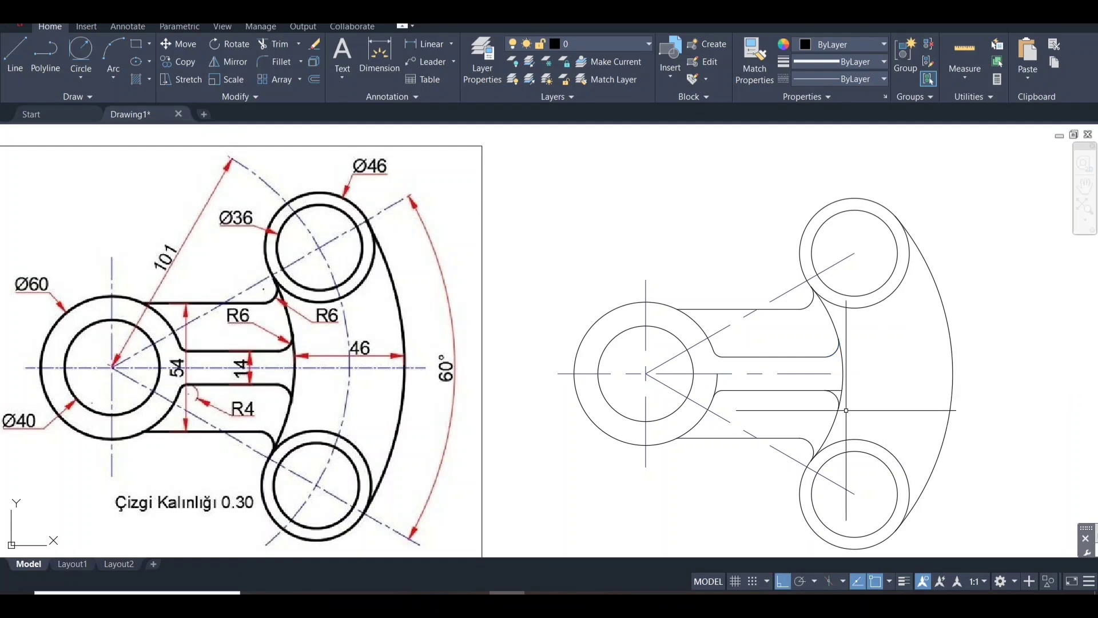
Step: Trim the end of the lower inner arm line that extends past the mirrored fillet
text(t)
key(Return)
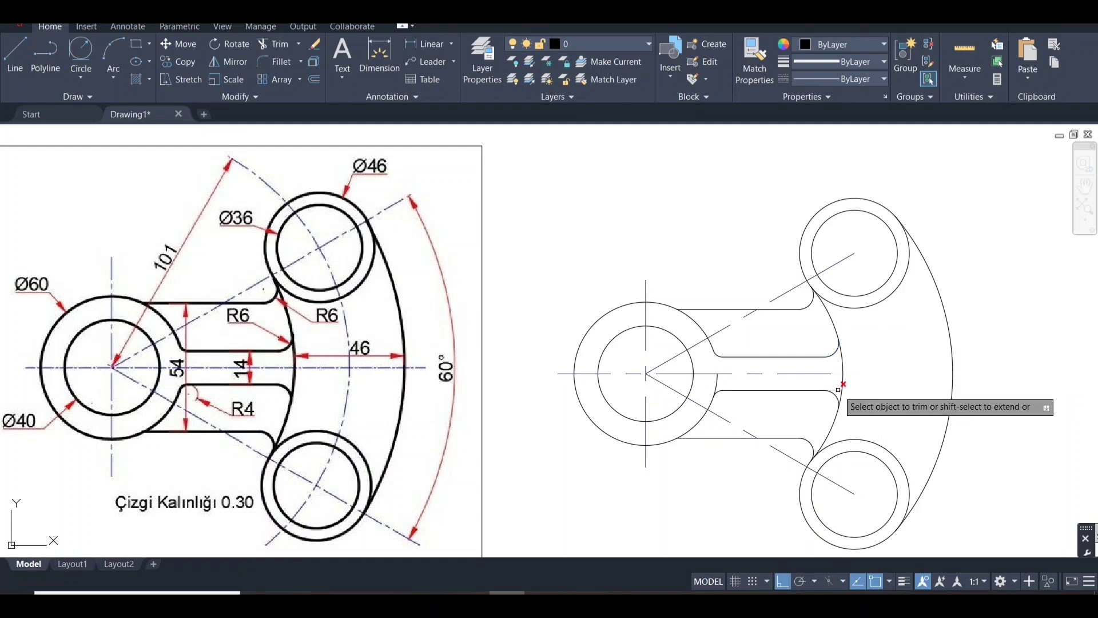
middle_drag(955, 362, 917, 345)
scroll(917, 345, down, 3)
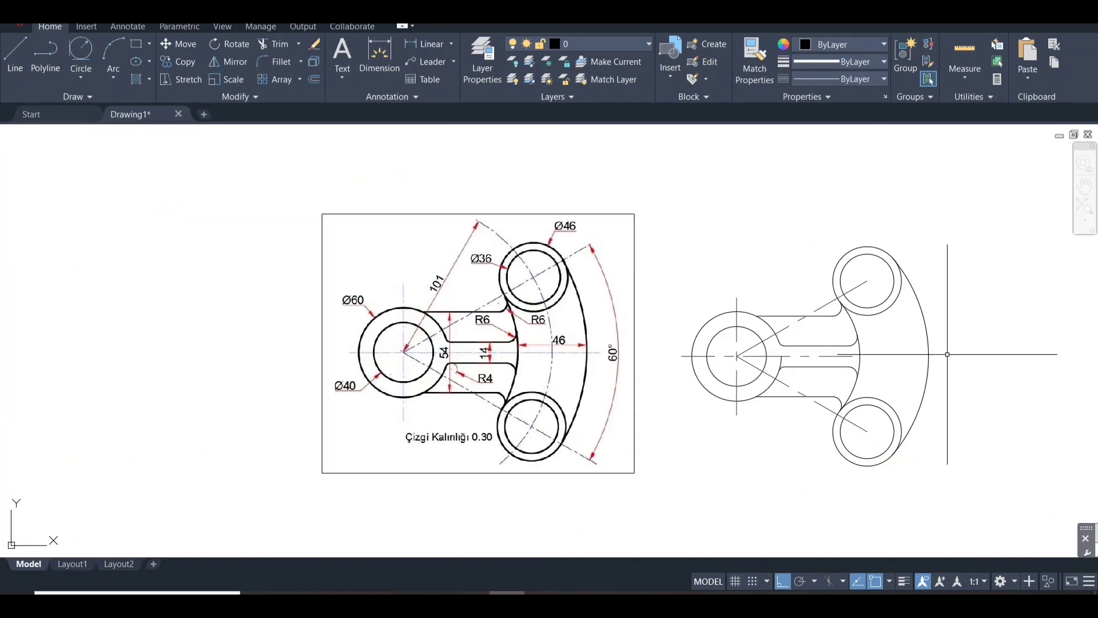
scroll(951, 355, up, 4)
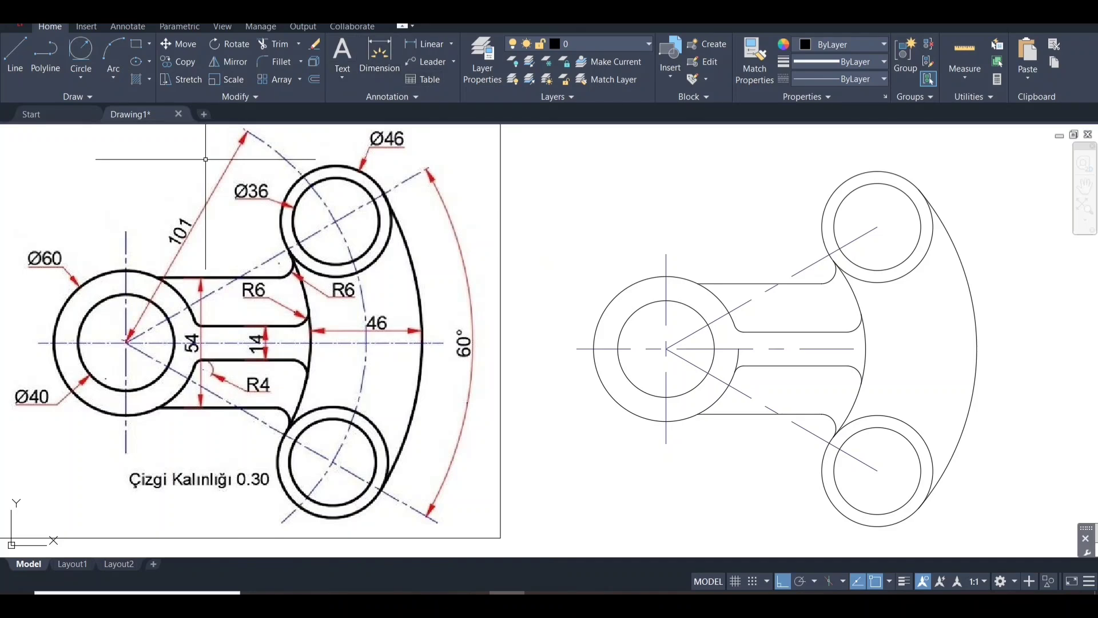
Step: Add a diameter dimension to the hub's outer circle, with its text outside the circle at the upper left
click(451, 44)
click(434, 212)
click(619, 292)
click(591, 247)
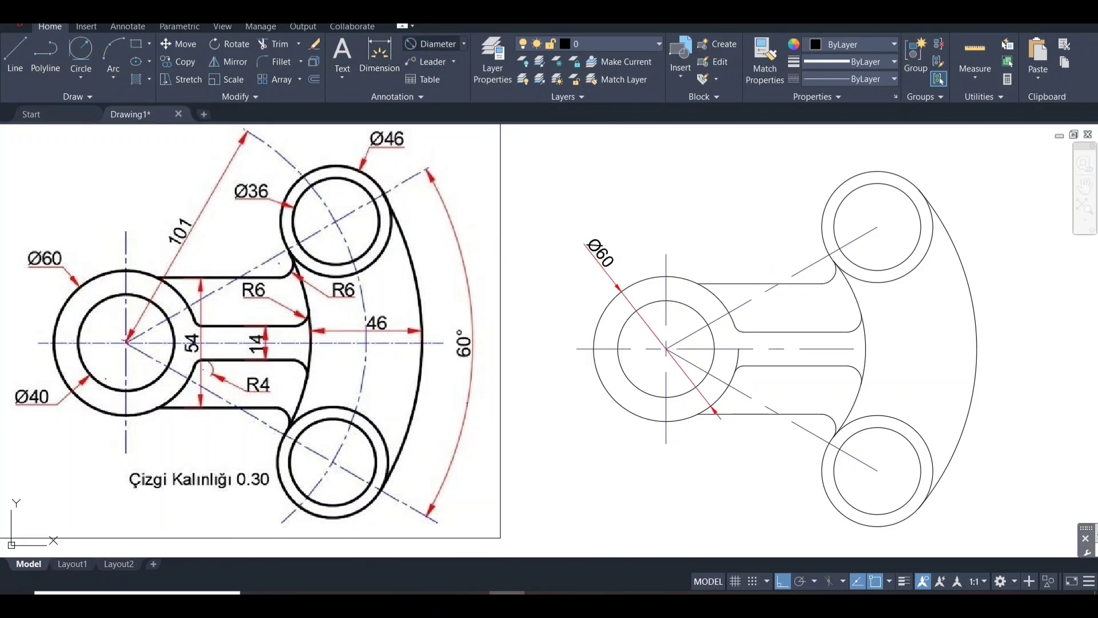
click(433, 44)
click(616, 402)
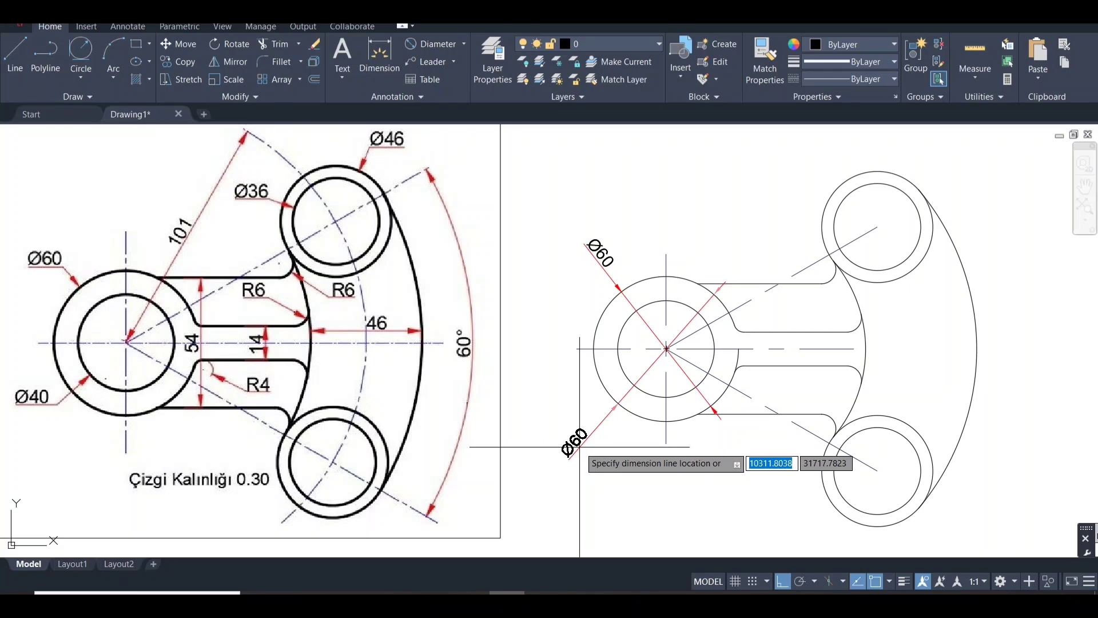
key(Escape)
Step: Add a diameter dimension to the hub's inner circle, with its text outside the hub at the lower left
key(space)
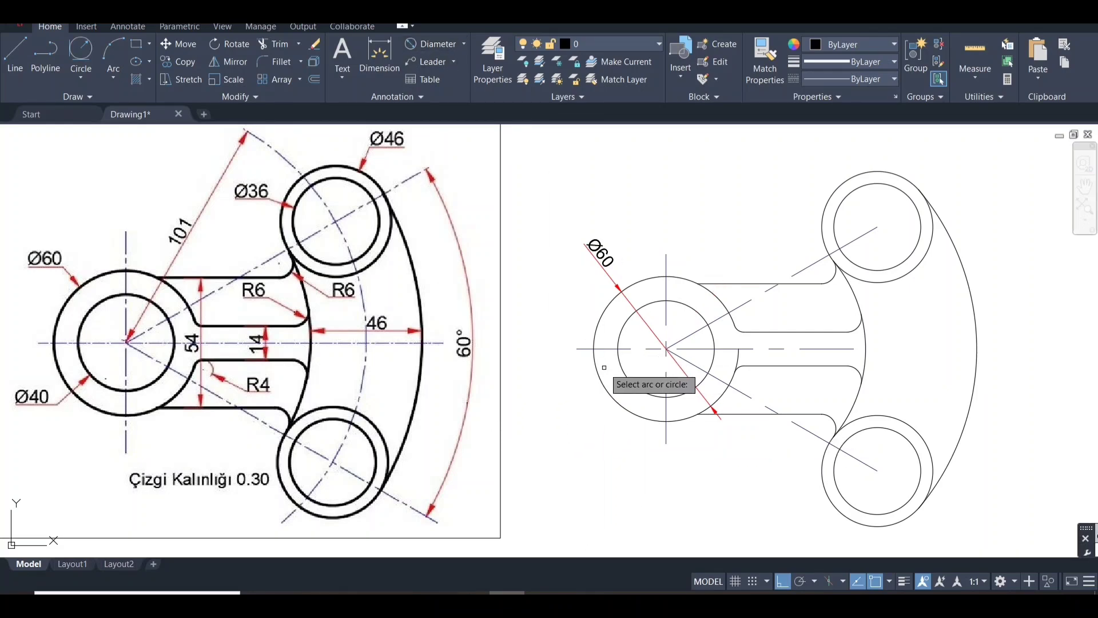
click(630, 385)
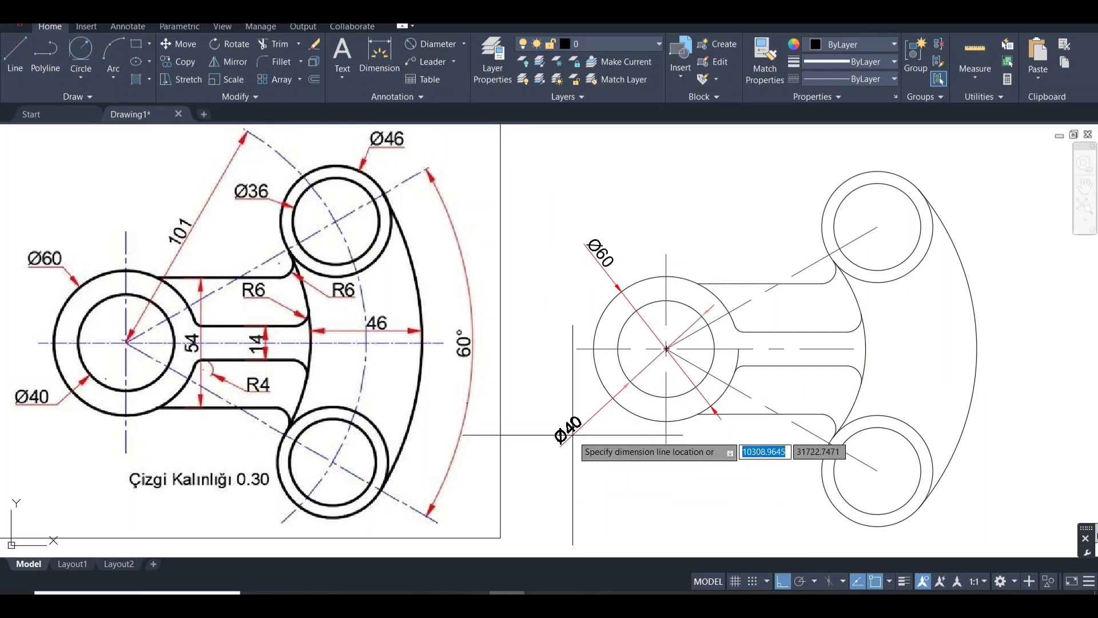
click(573, 440)
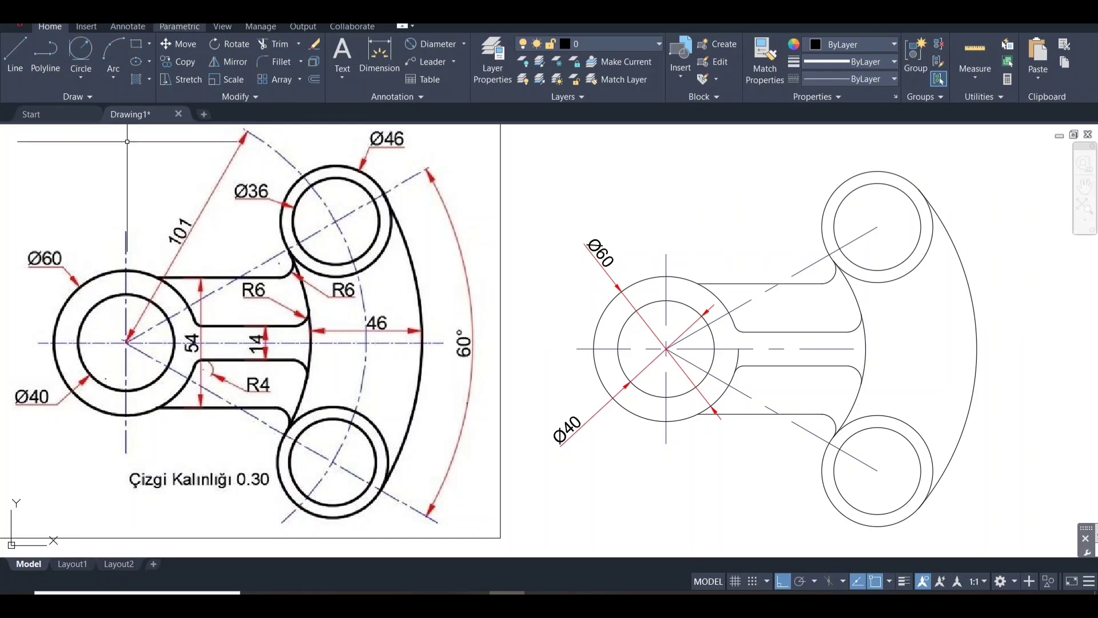
Step: Add an aligned dimension from the hub center to the upper boss center, placed above the upper arm
click(463, 43)
click(434, 59)
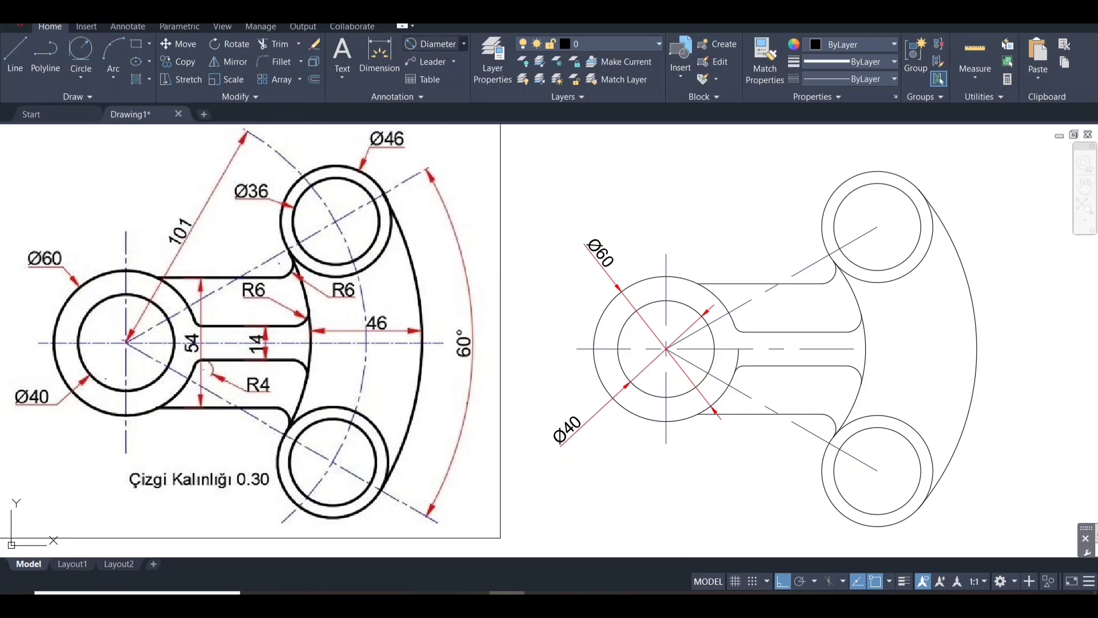
click(666, 349)
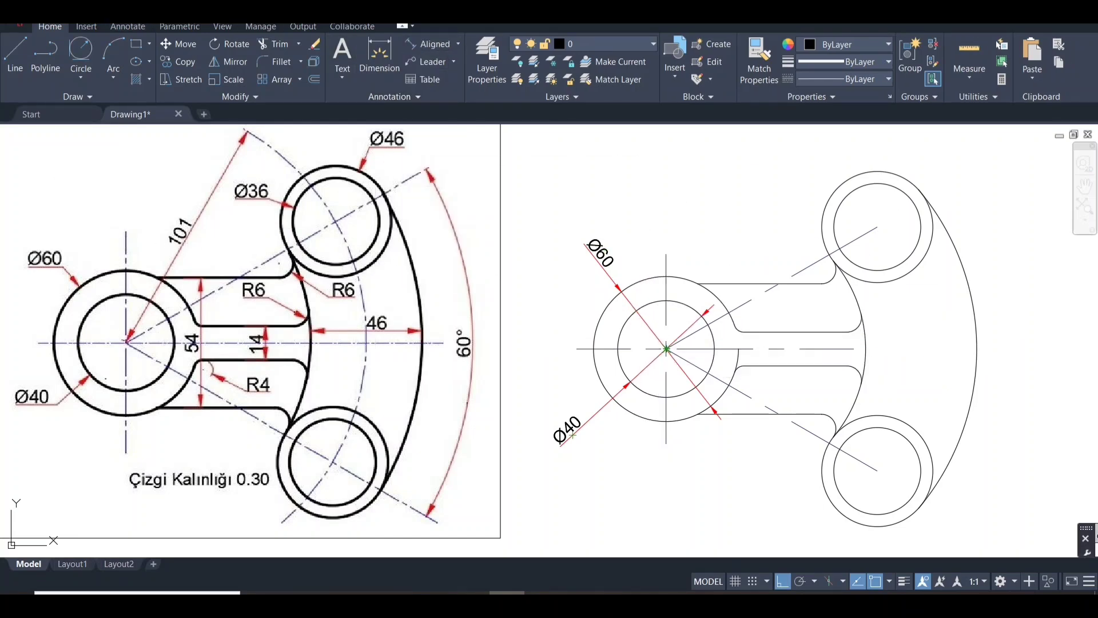
click(877, 227)
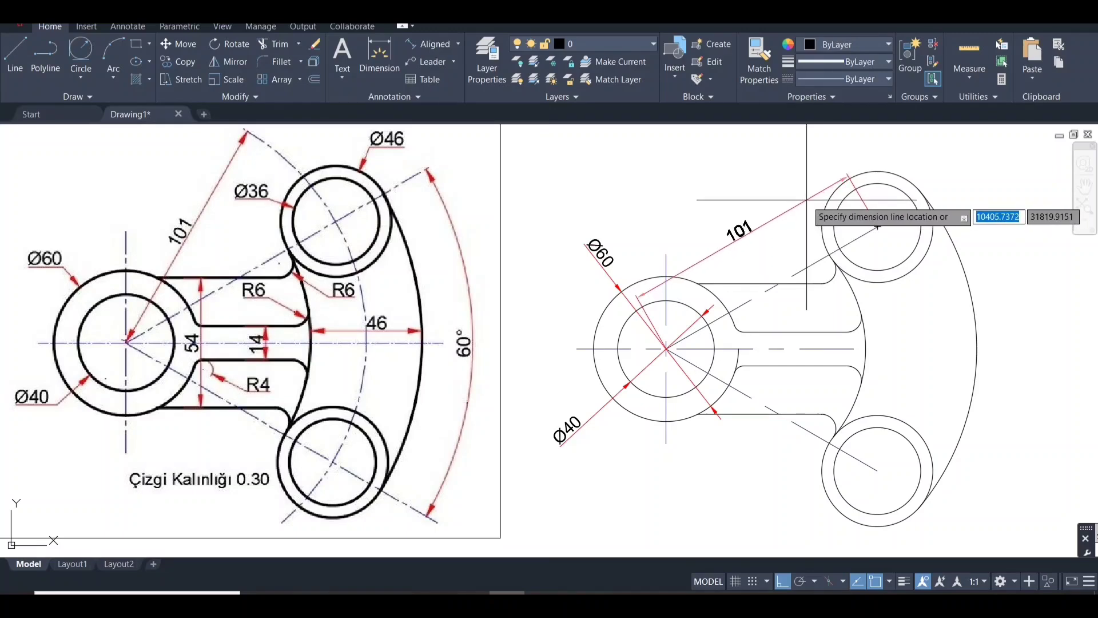
click(824, 186)
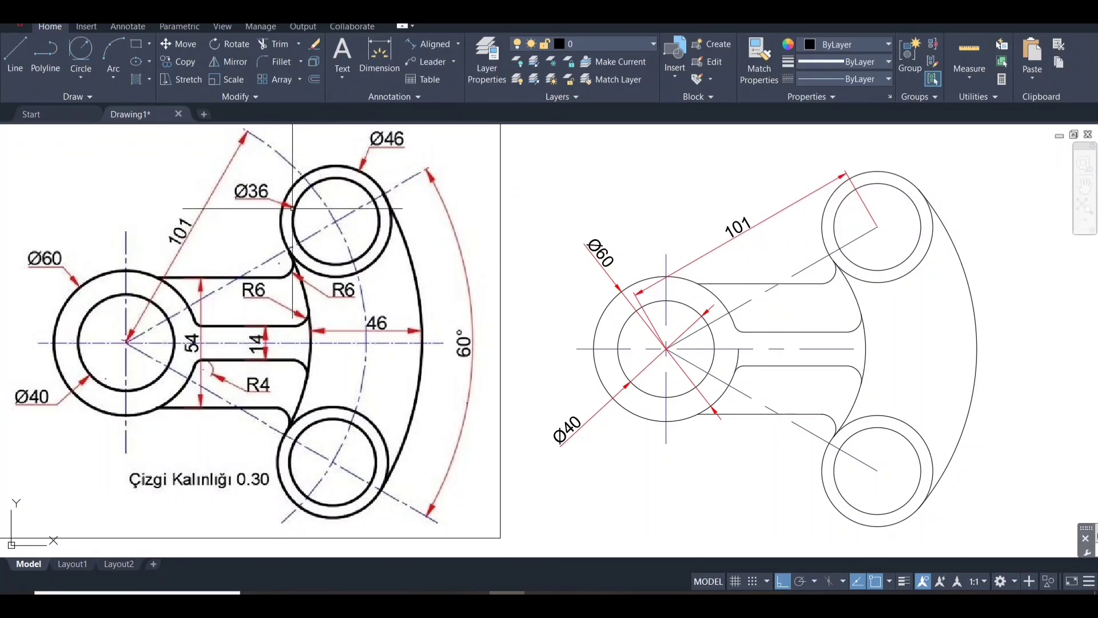
Step: Add diameter dimensions to the upper boss's outer and inner circles, with the texts at its upper right and left
click(458, 44)
click(451, 212)
click(914, 187)
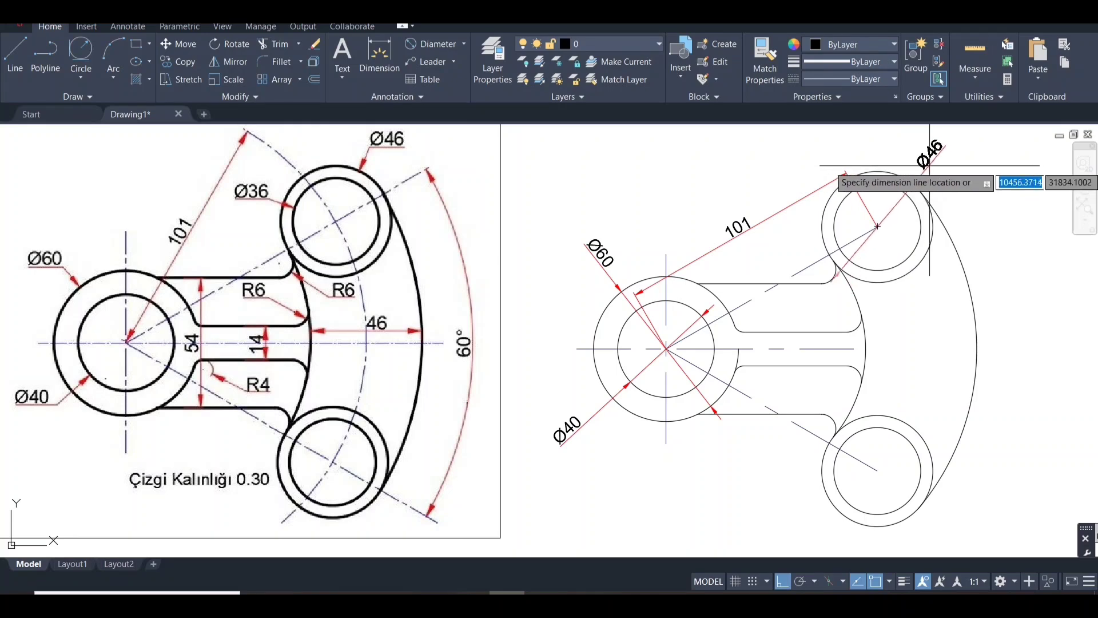
click(877, 227)
click(430, 44)
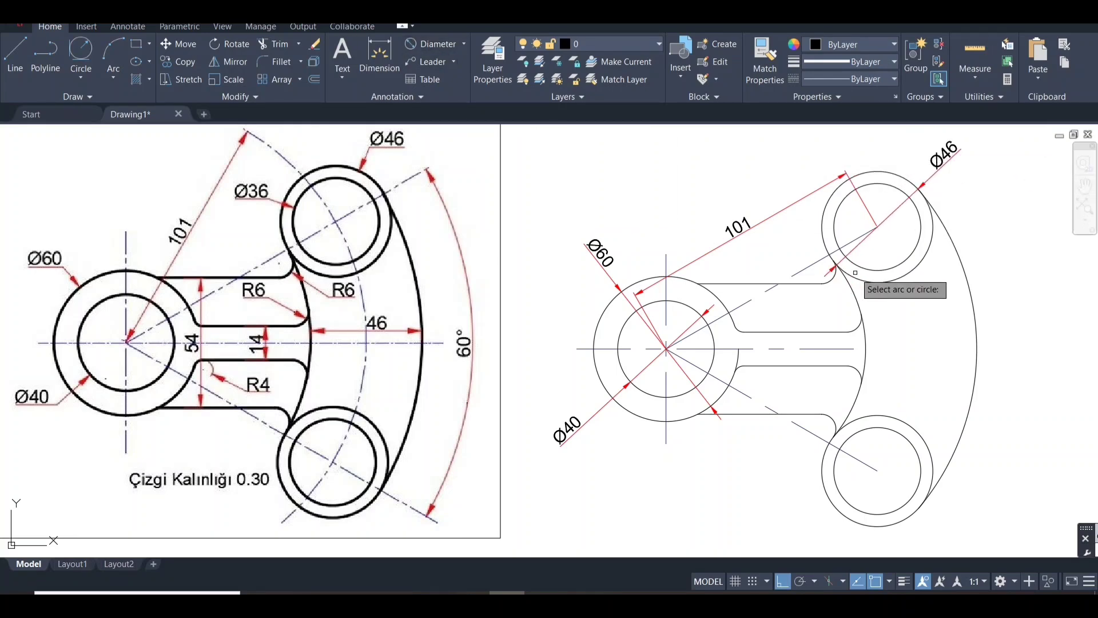
click(834, 228)
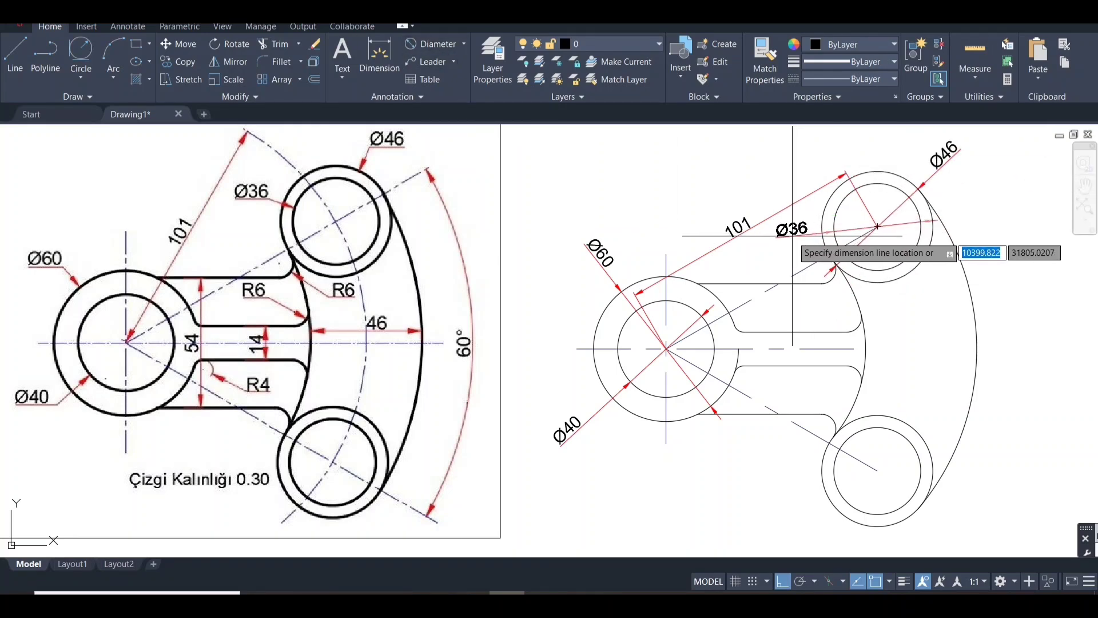
click(794, 230)
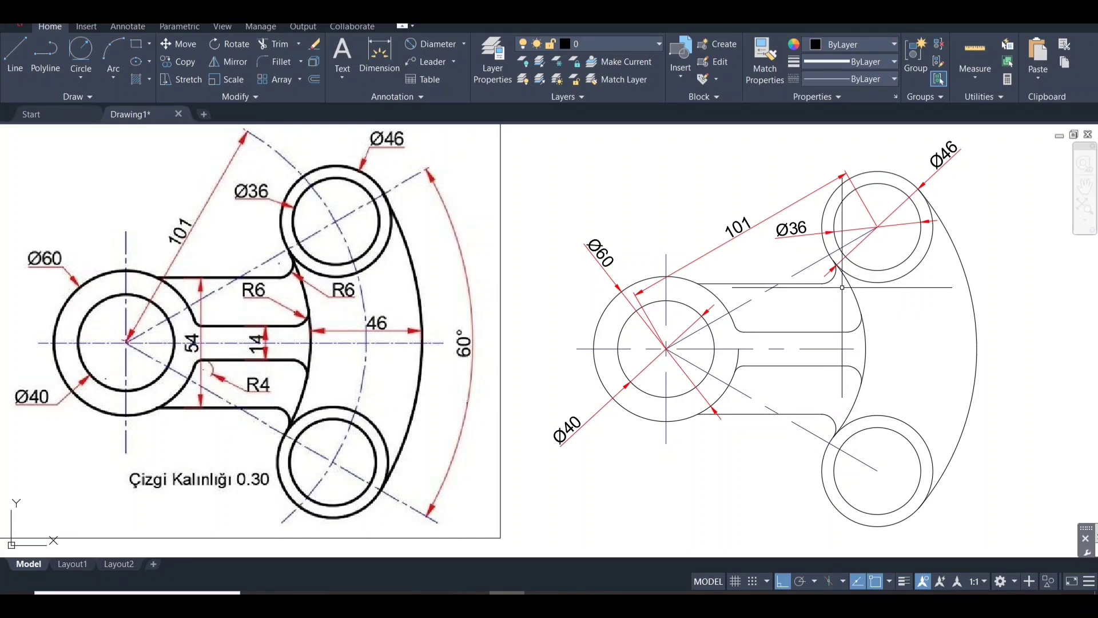
Step: Add radius dimensions to the upper outer arm's fillet at the boss and to the upper inner arm's fillet at the connecting arc
click(464, 44)
click(447, 95)
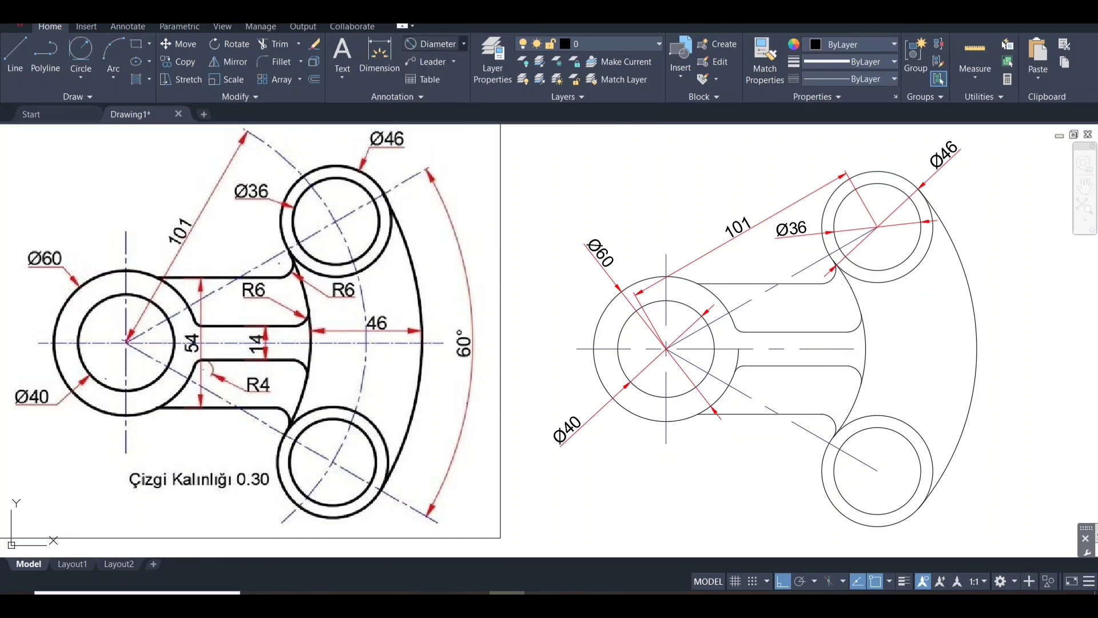
click(831, 277)
click(878, 298)
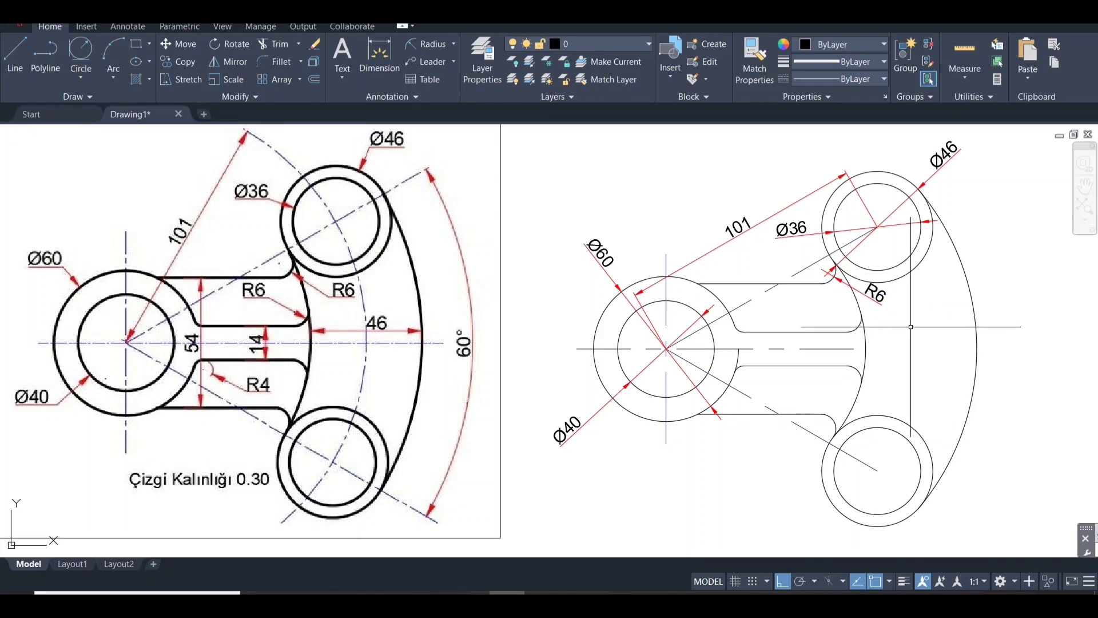
key(Return)
click(861, 326)
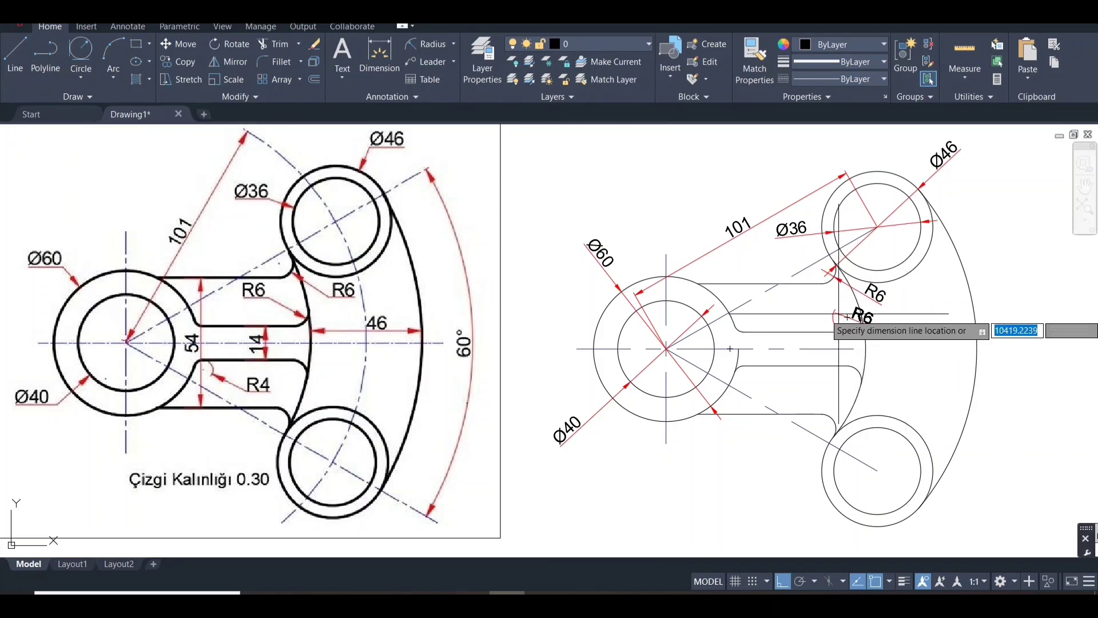
click(885, 339)
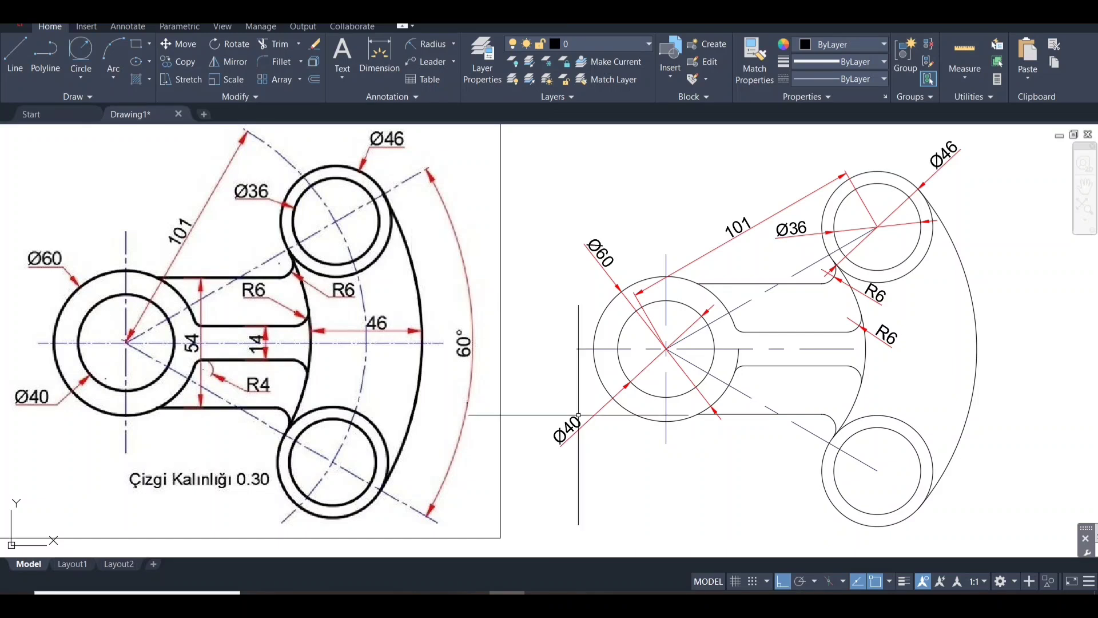
Step: Dimension the radius of the lower inner fillet beside the hub, and trim away the leftover hub arc between the inner arm lines
key(Return)
click(738, 367)
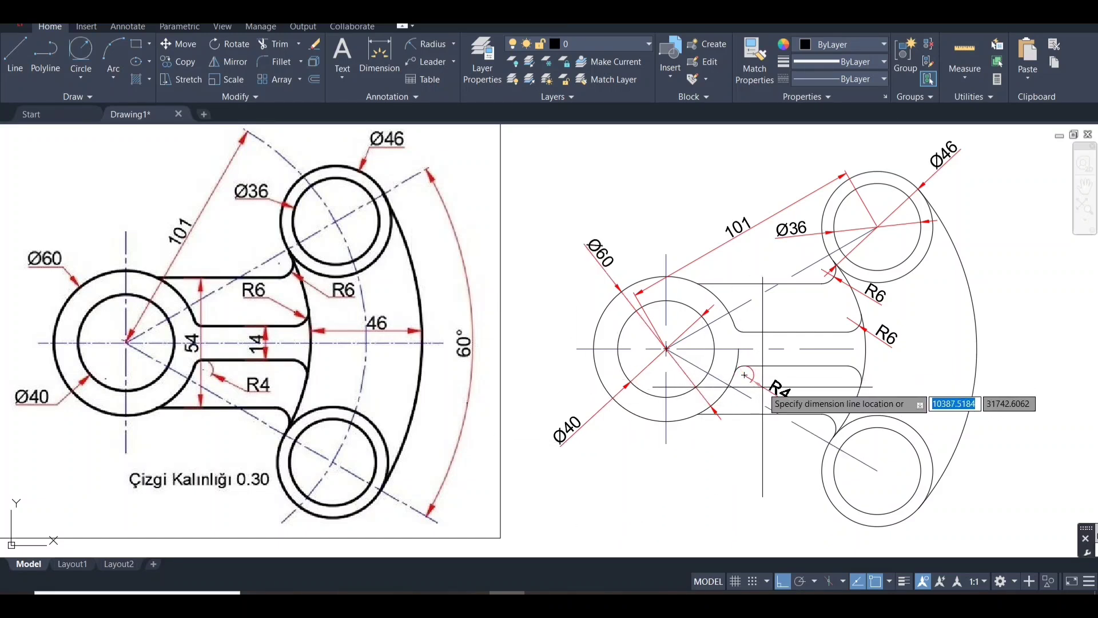
click(782, 387)
text(tr)
key(Return)
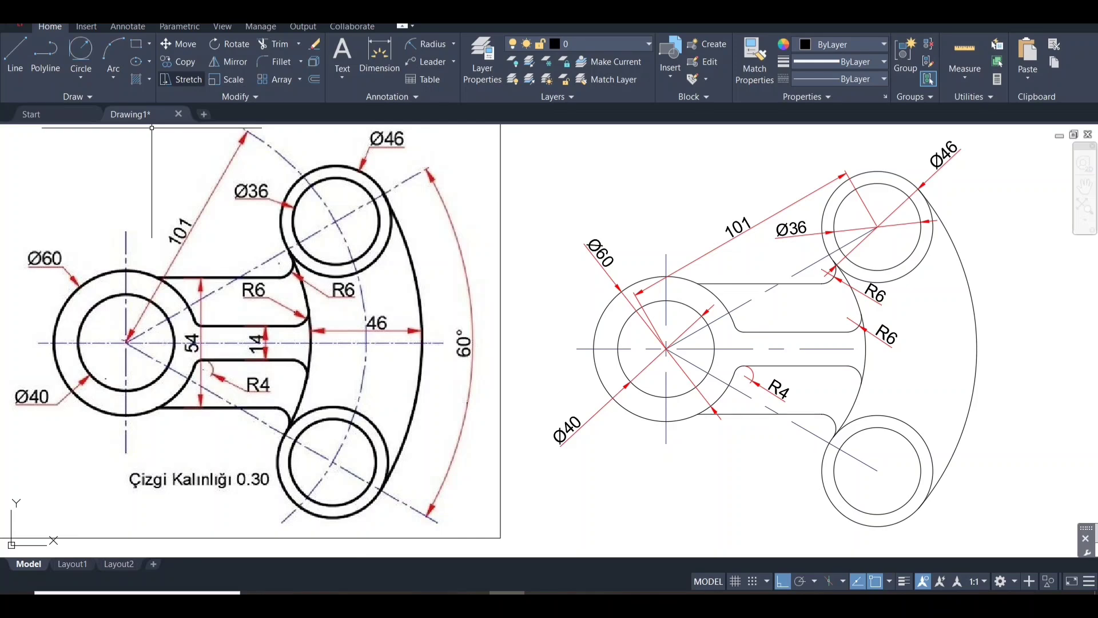
Step: Add a horizontal linear dimension between the inner connecting arc and the outer arc, placed just below the horizontal centerline
click(454, 43)
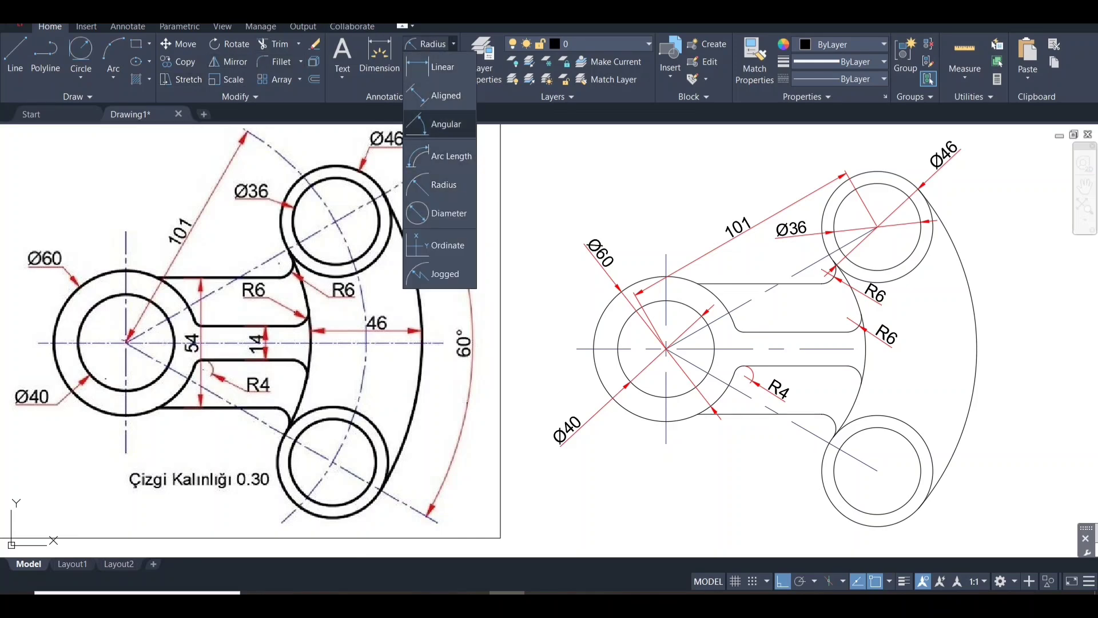
click(435, 65)
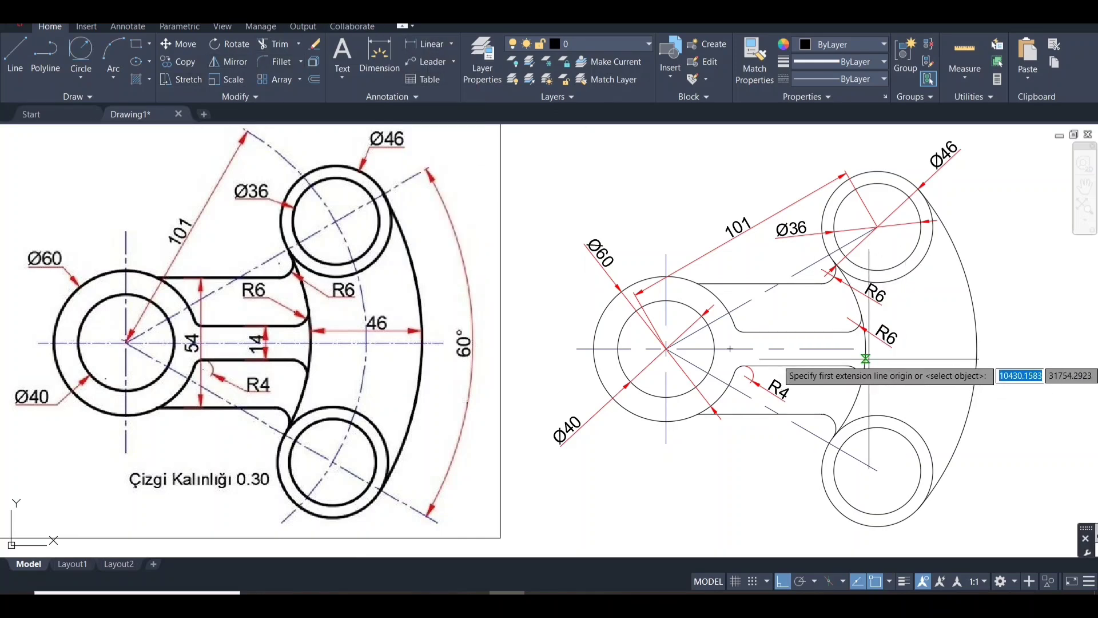
click(866, 348)
click(977, 349)
click(1028, 363)
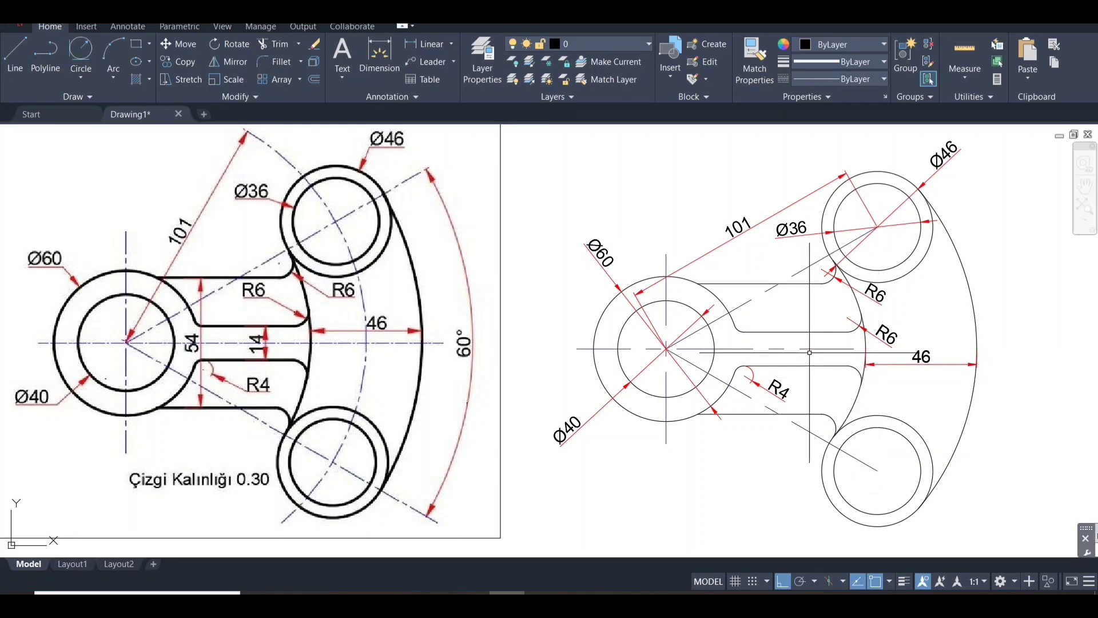
Step: Add an angular dimension between the two inclined centerlines from the hub, with its arc placed outside the outer arc
click(451, 43)
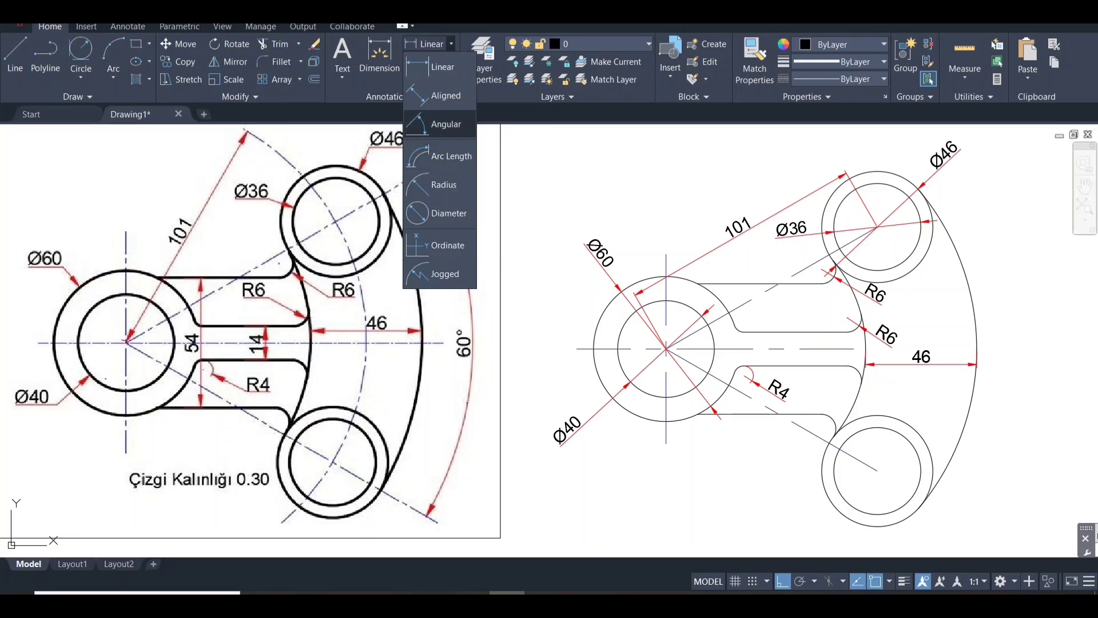
click(438, 124)
click(810, 266)
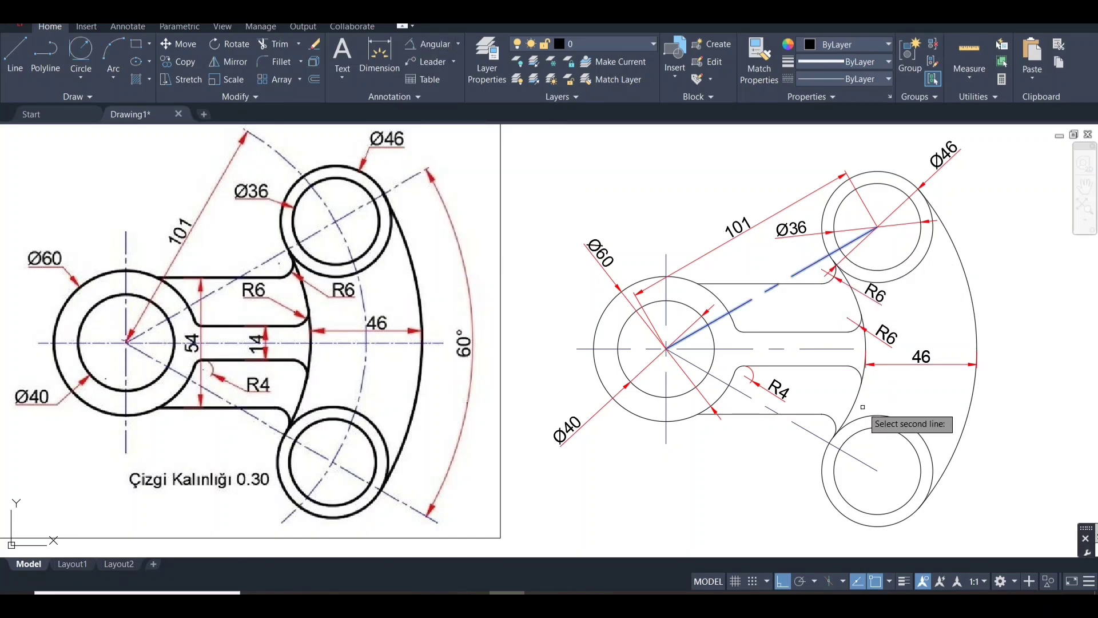
click(814, 438)
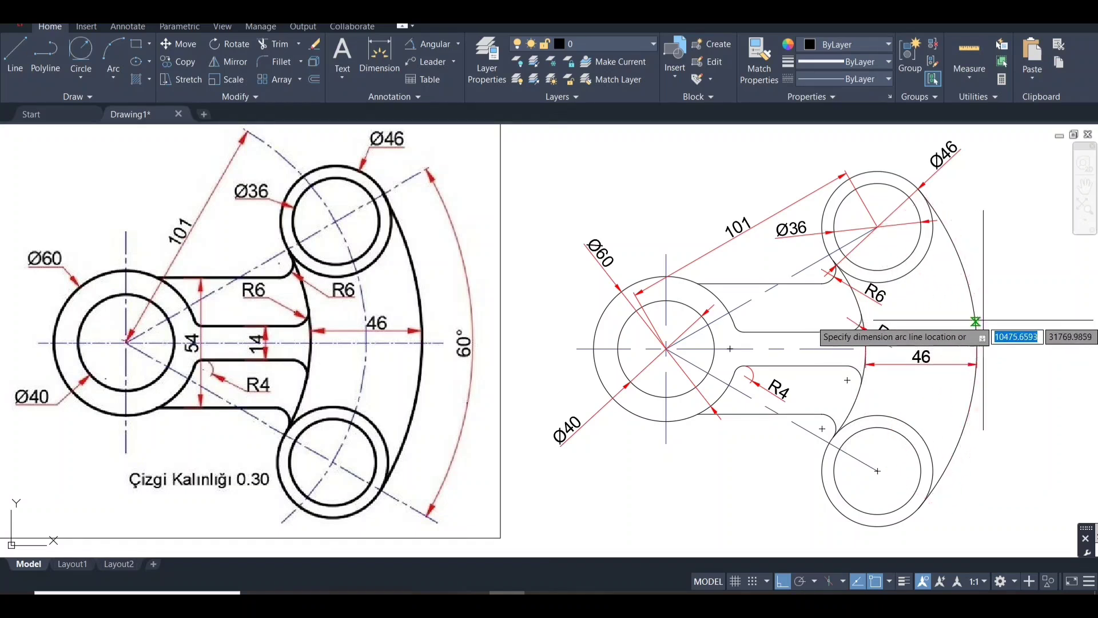
click(1004, 319)
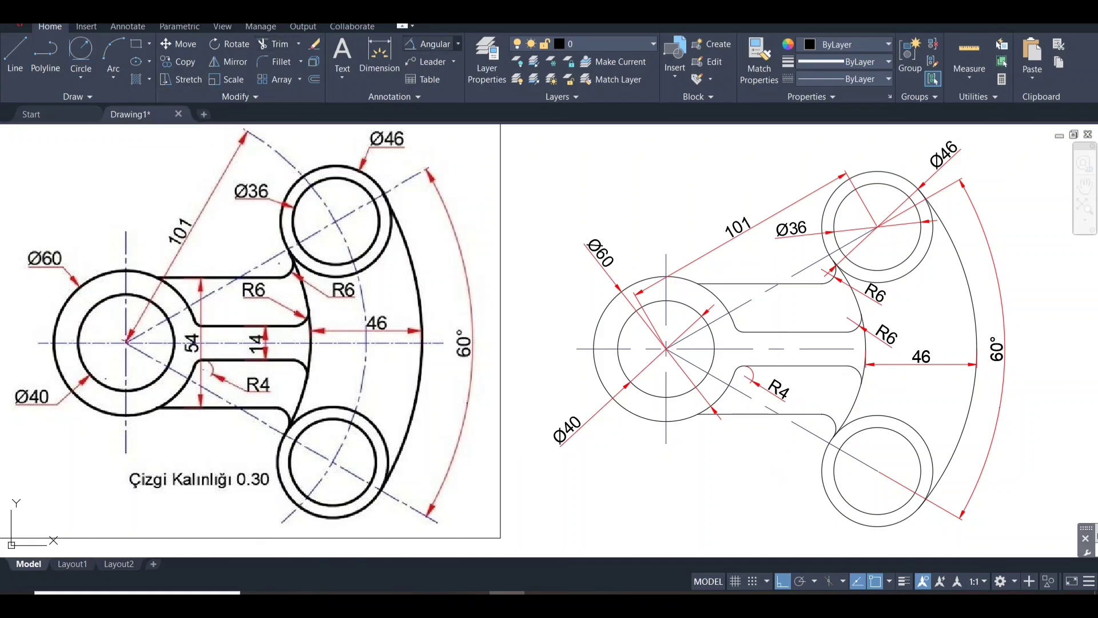
Step: Add a vertical linear dimension from the horizontal centerline to the upper inner arm line, near the connecting arc
click(449, 64)
click(806, 349)
click(806, 331)
click(813, 341)
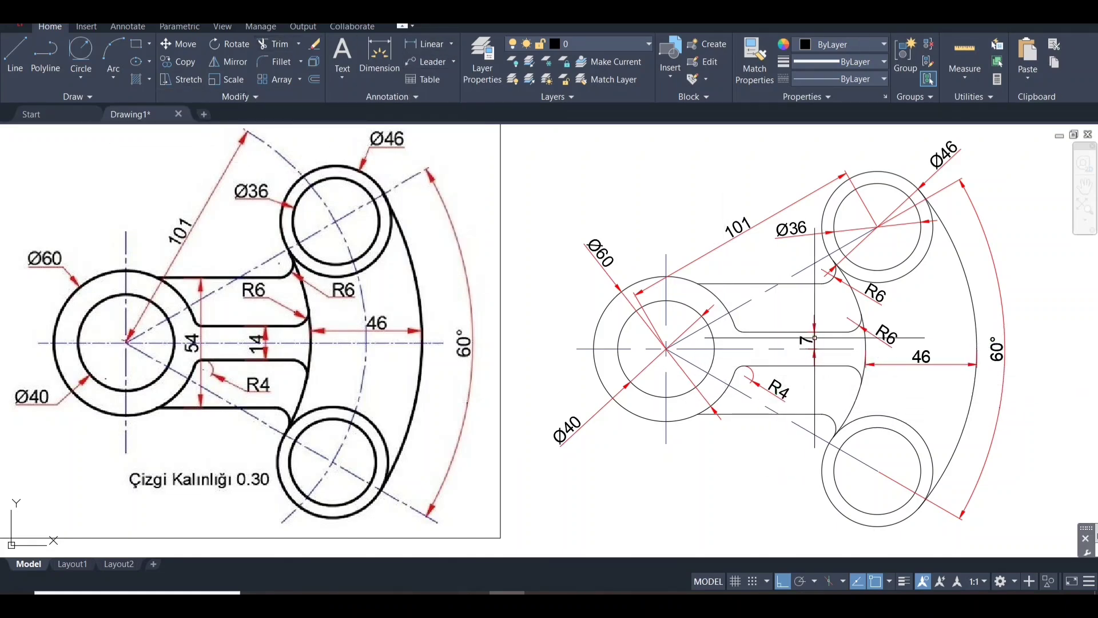
Step: Add a vertical linear dimension between the lower and upper inner arm lines, between the hub and the centerline-to-arm dimension
key(Return)
click(782, 366)
click(788, 331)
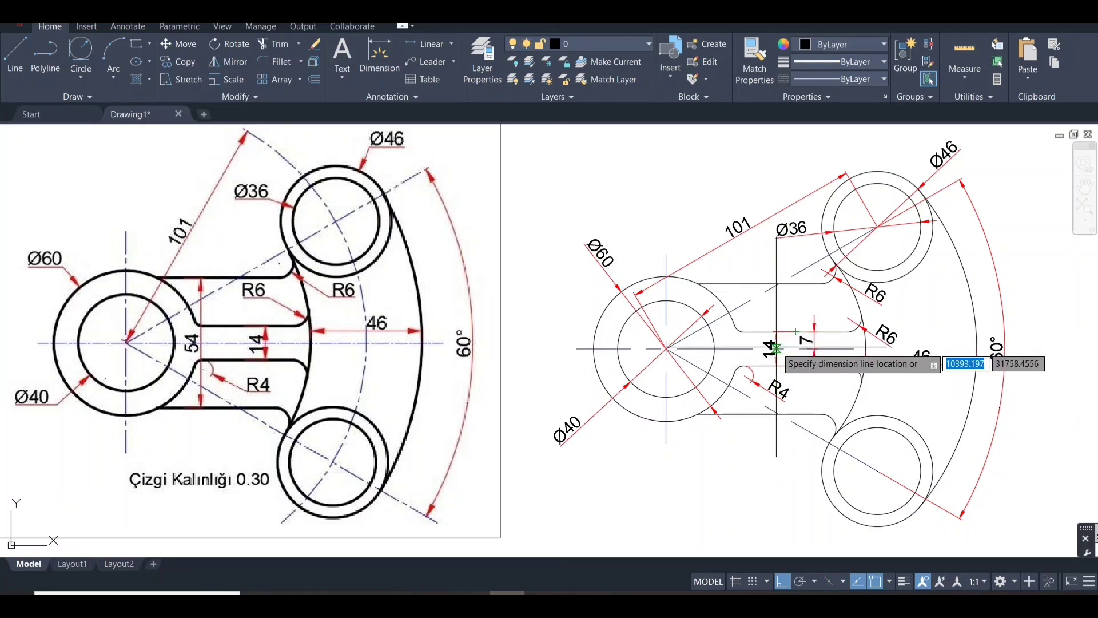
click(775, 350)
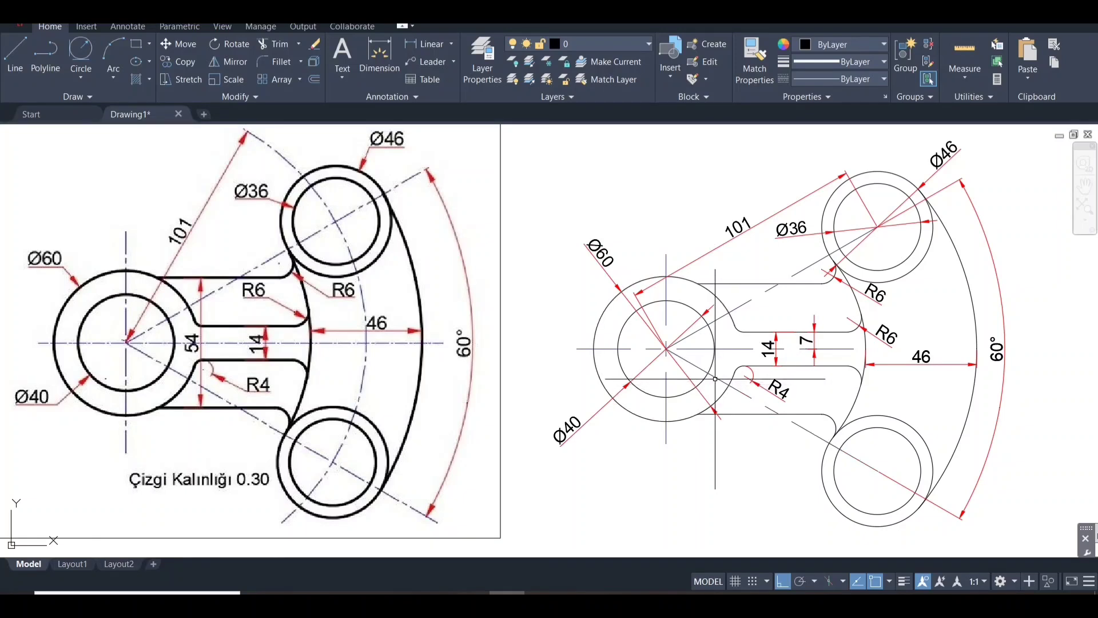
Step: Add a vertical linear dimension between the upper and lower outer arm lines, placed just beside the hub
key(Return)
click(739, 283)
click(738, 414)
click(739, 394)
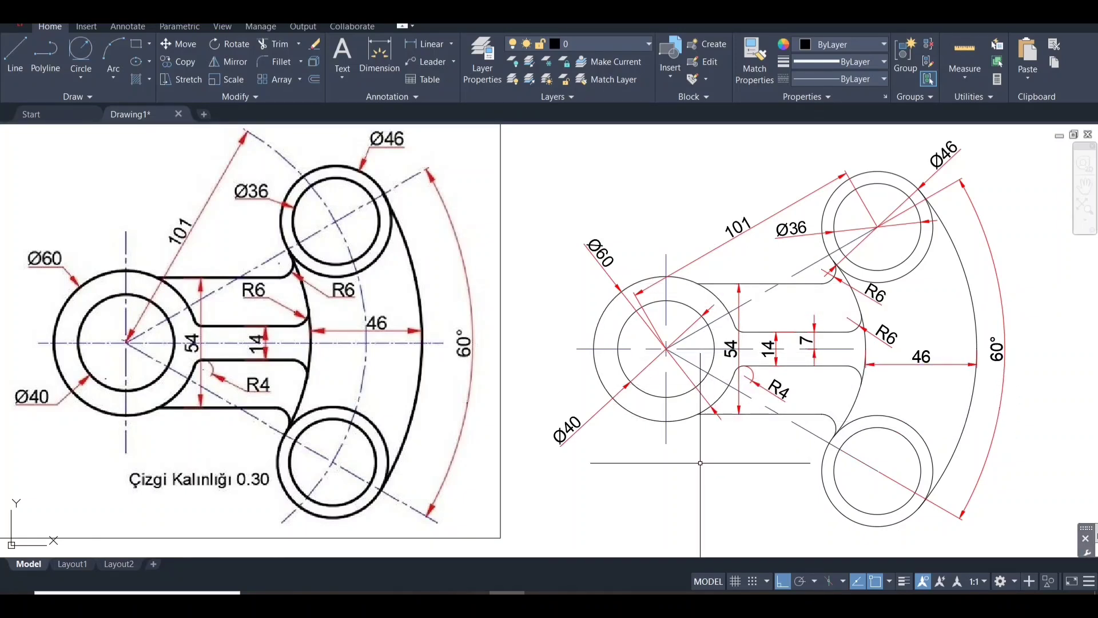
middle_drag(700, 464, 686, 465)
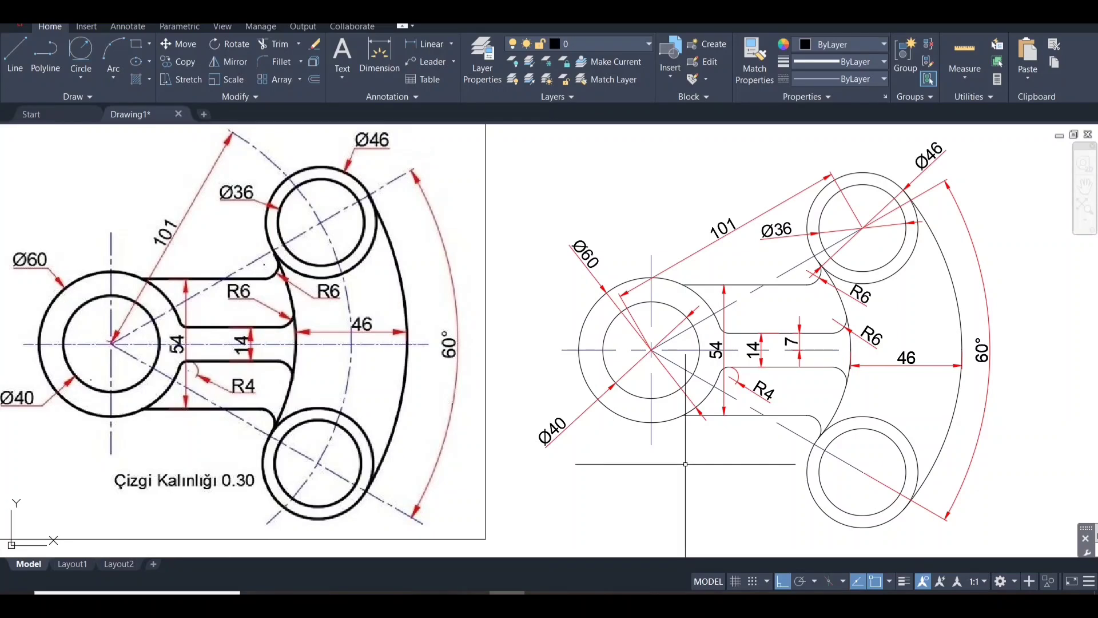